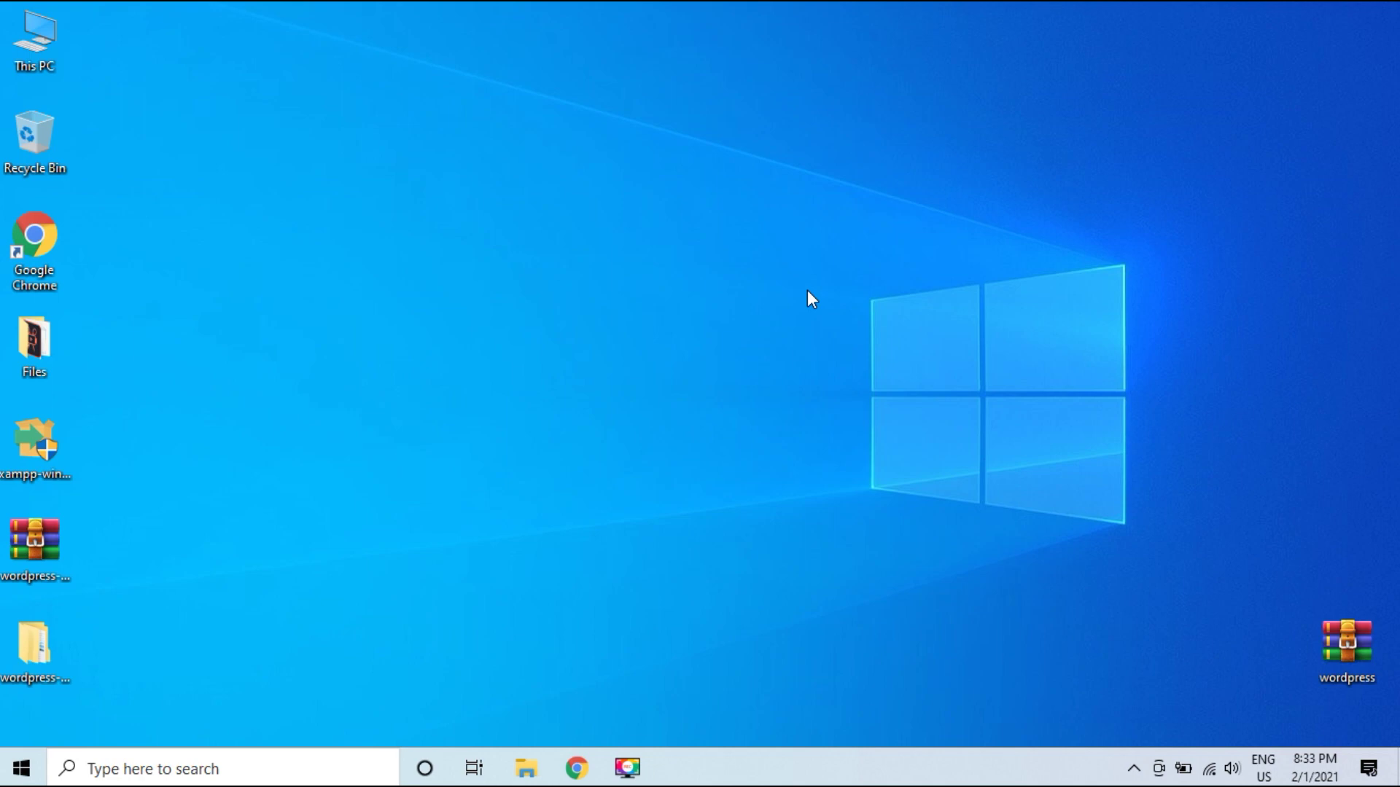
Load ofw-it.com/cpanel in Chrome to reach the cPanel dashboard and close the duplicate login tab
click(577, 768)
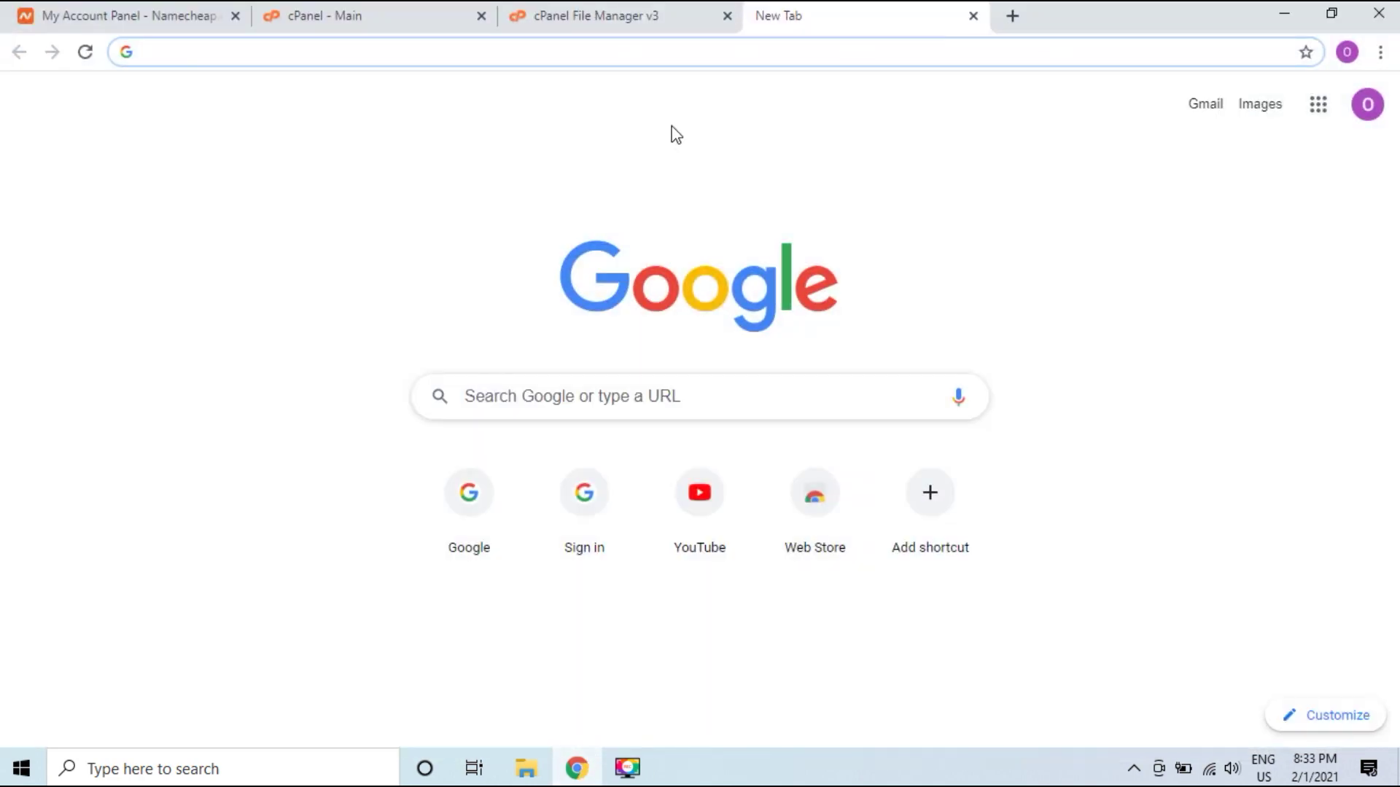
text(it)
key(BackSpace)
key(BackSpace)
text(ofw-it)
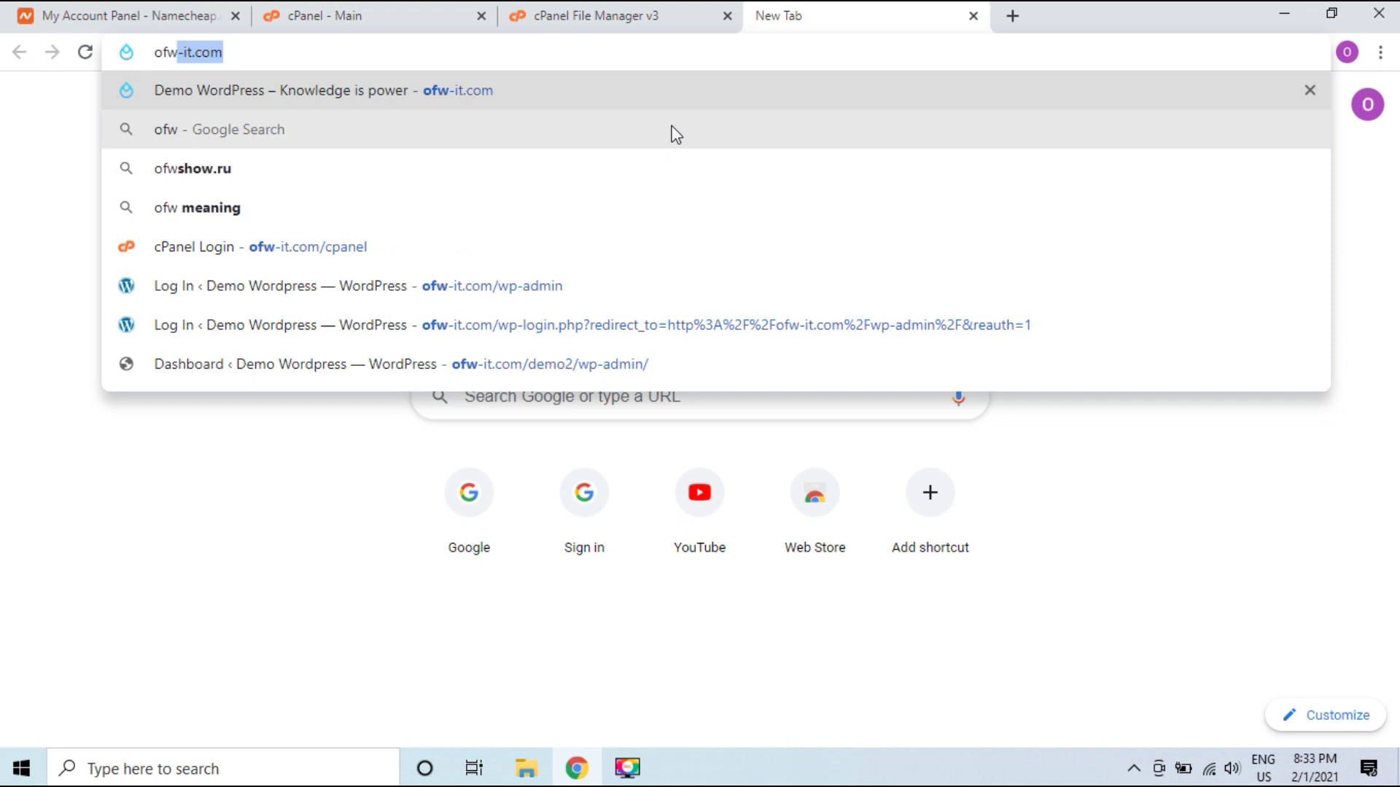
text(.com)
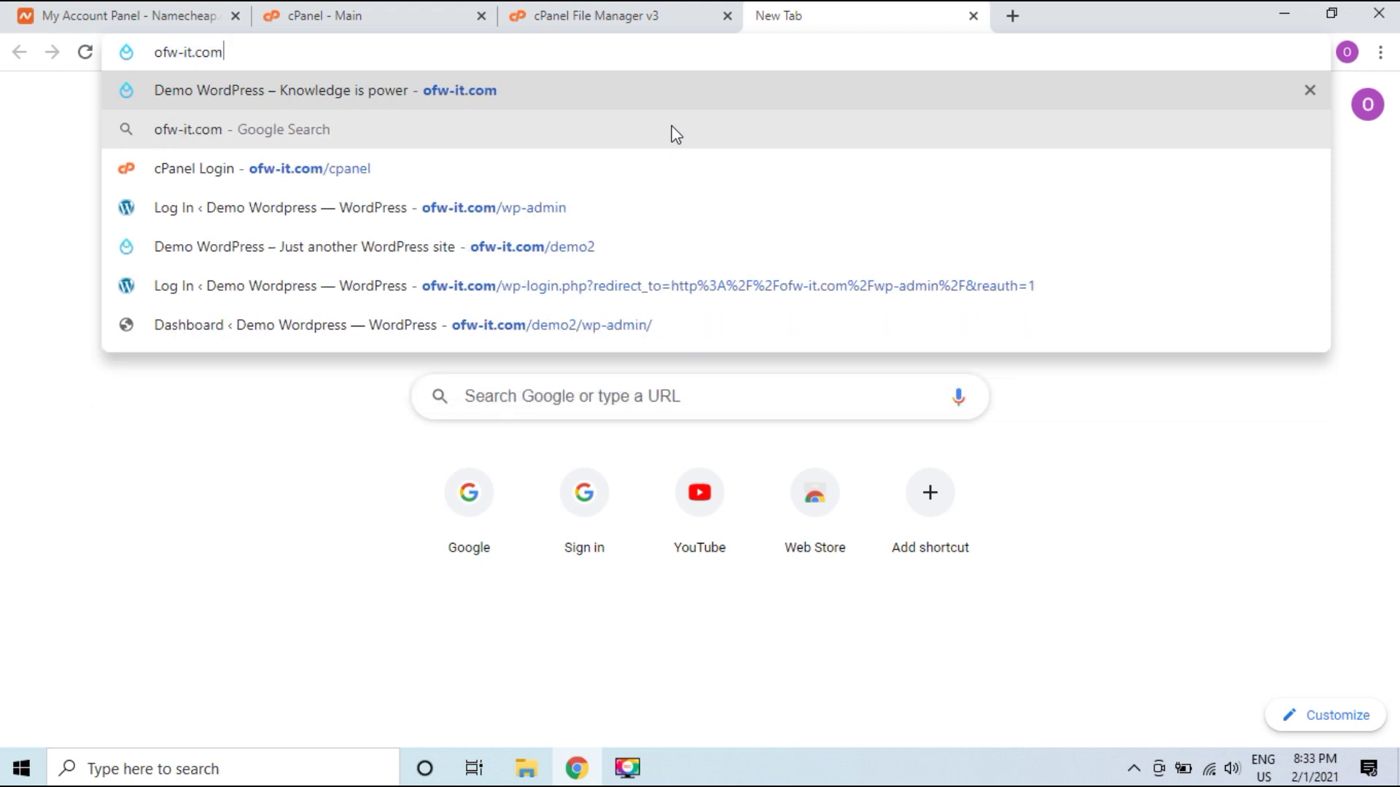
text(/cp)
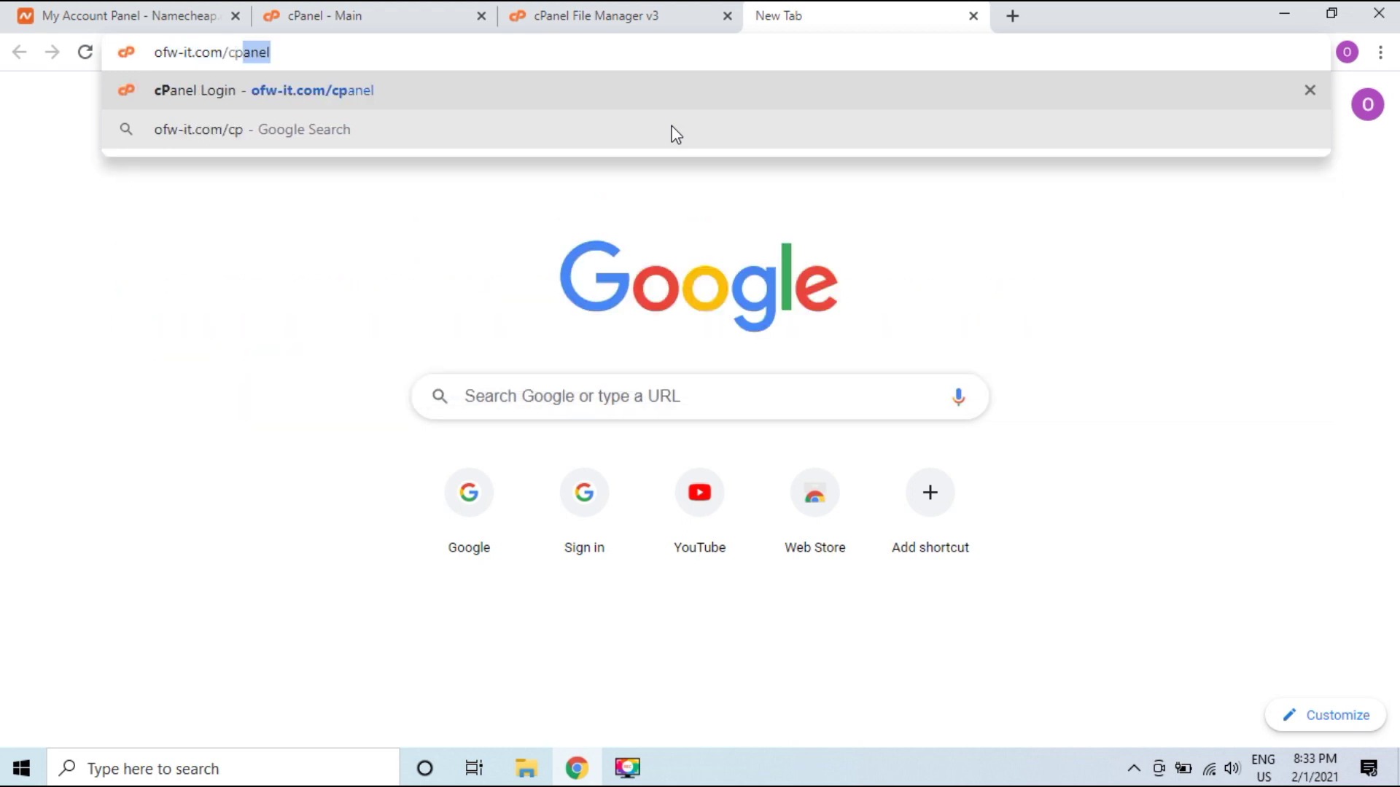
key(Return)
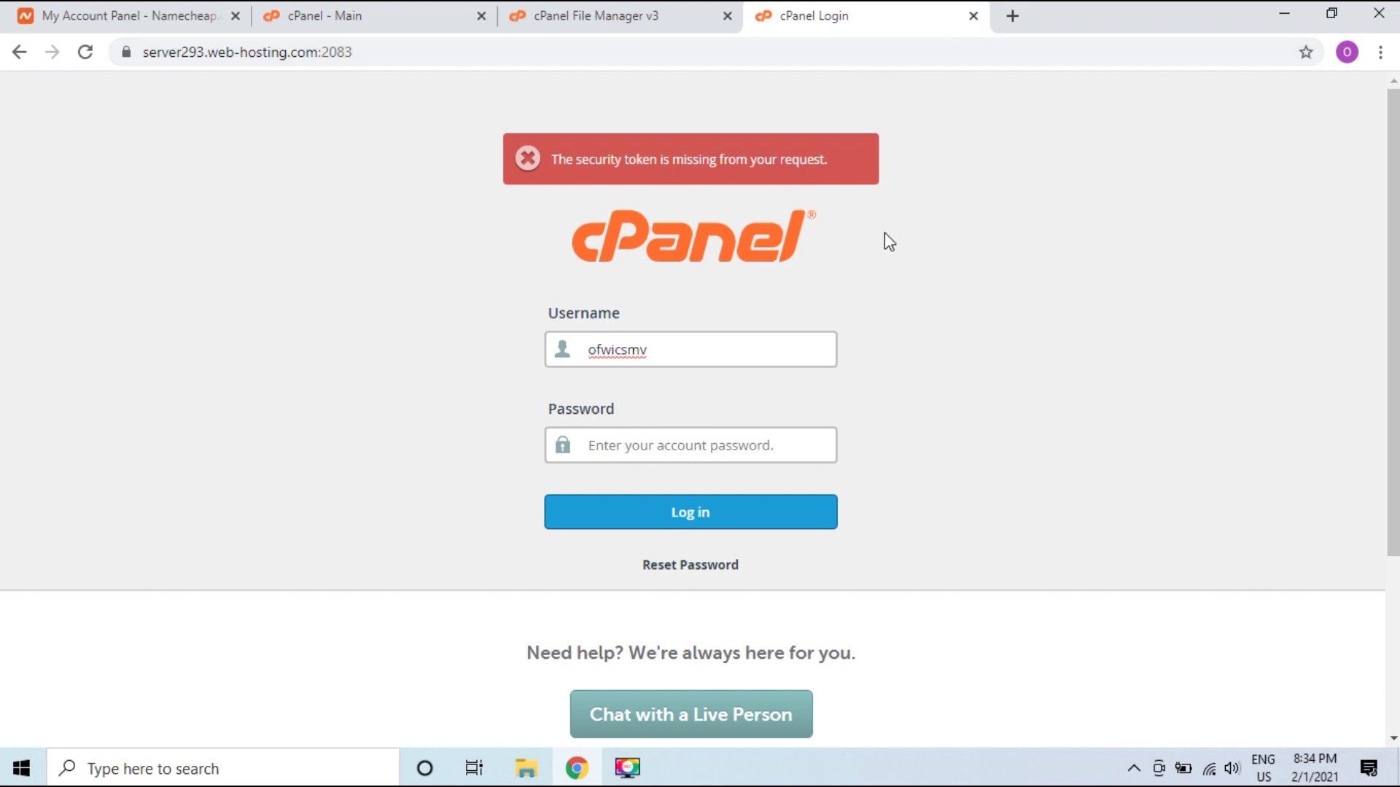
click(973, 15)
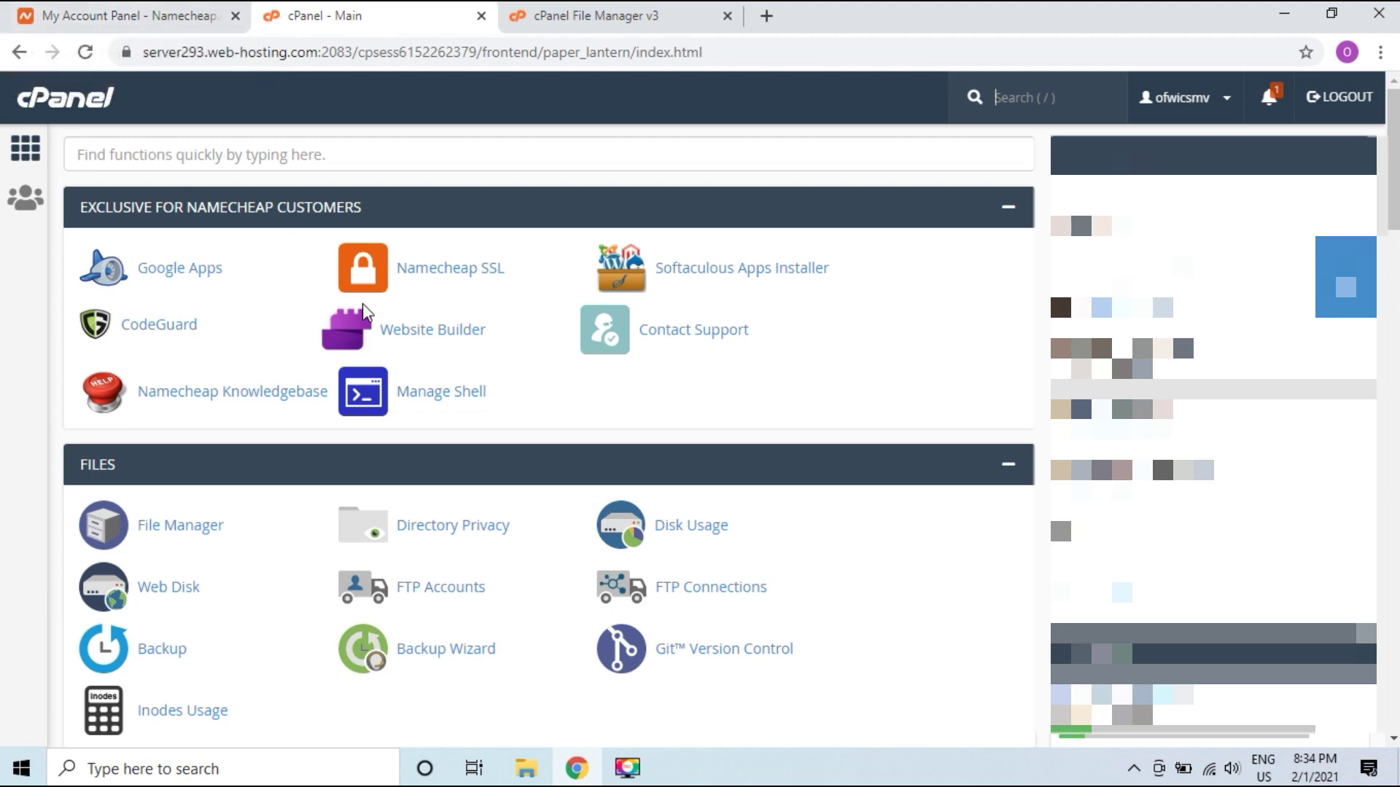
click(148, 19)
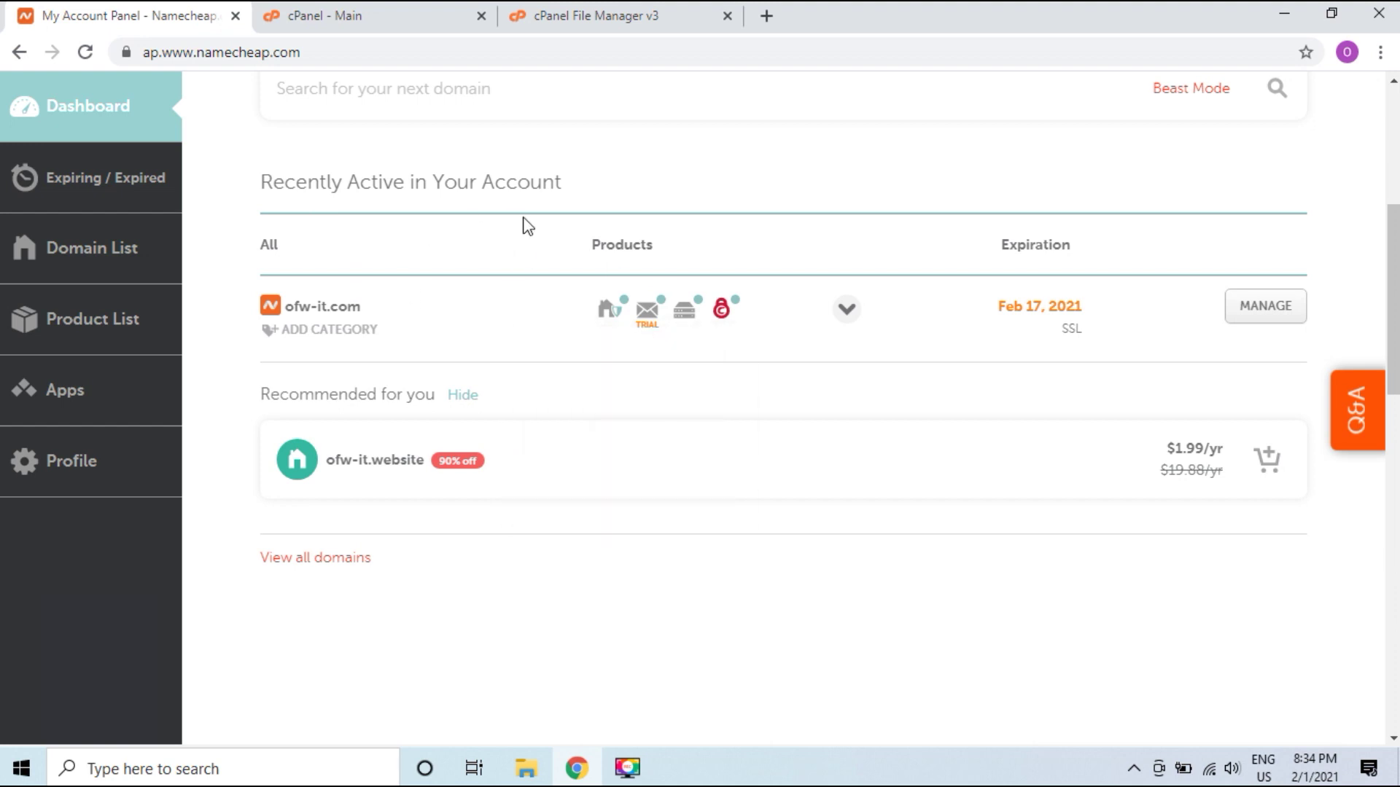
mouse_move(686, 314)
mouse_move(609, 312)
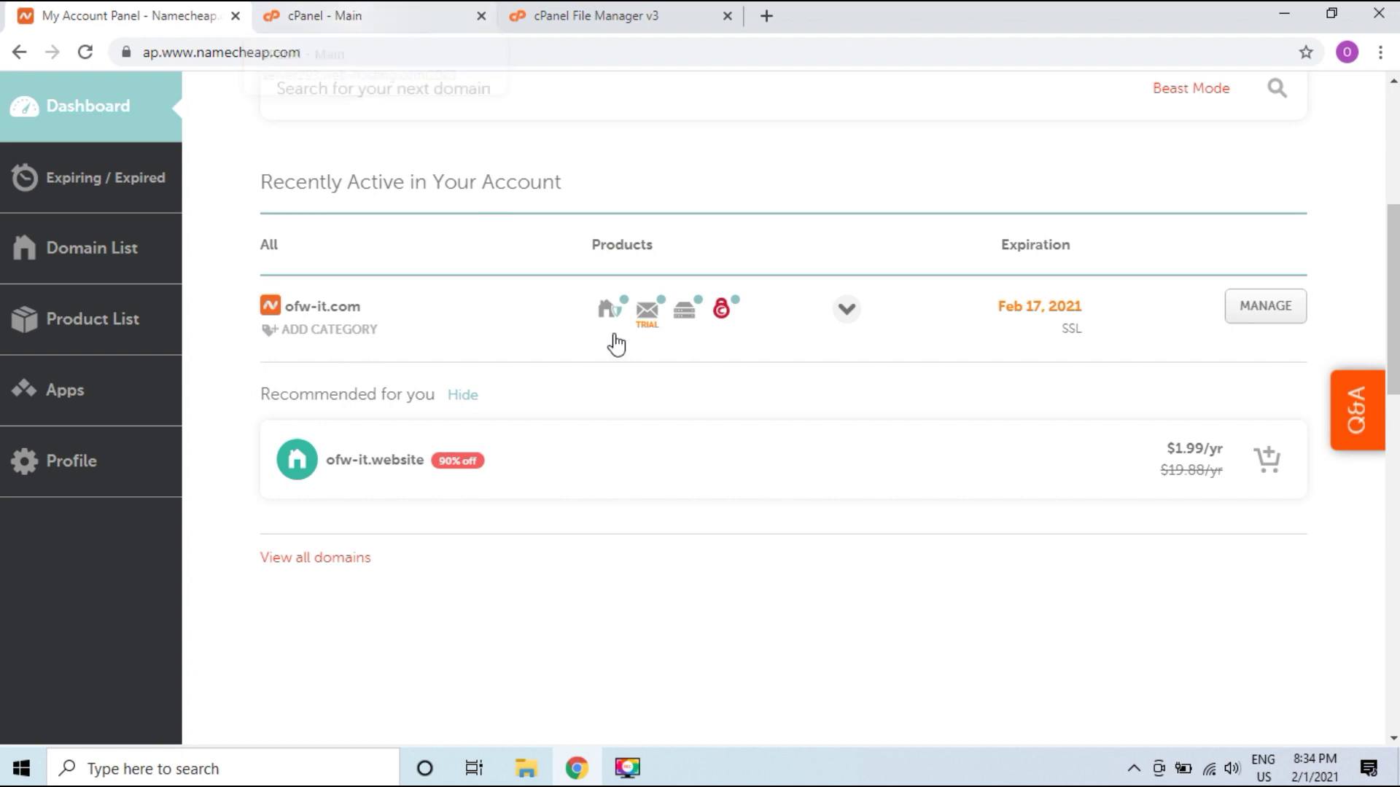
click(329, 18)
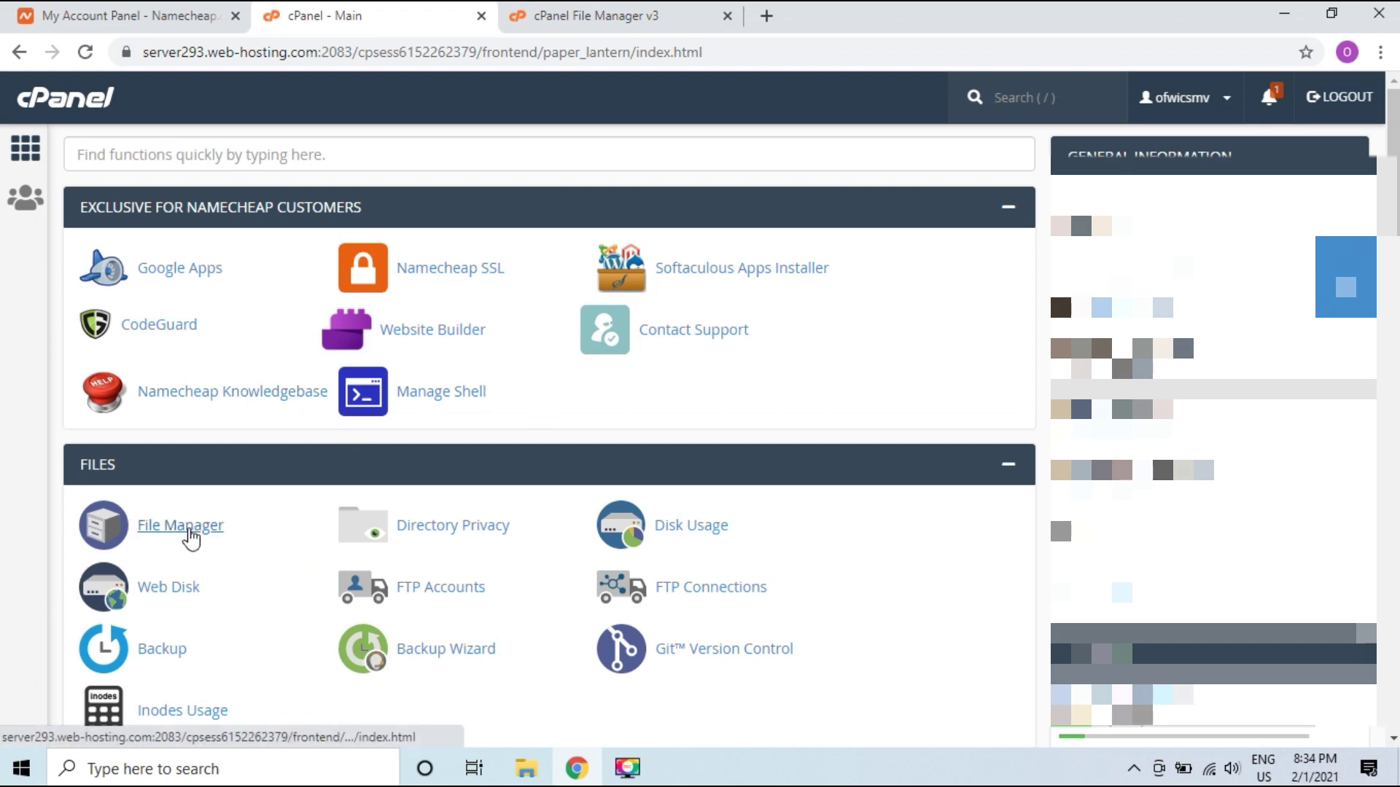
Open a fresh File Manager tab from cPanel home and browse into the public_html folder
click(577, 15)
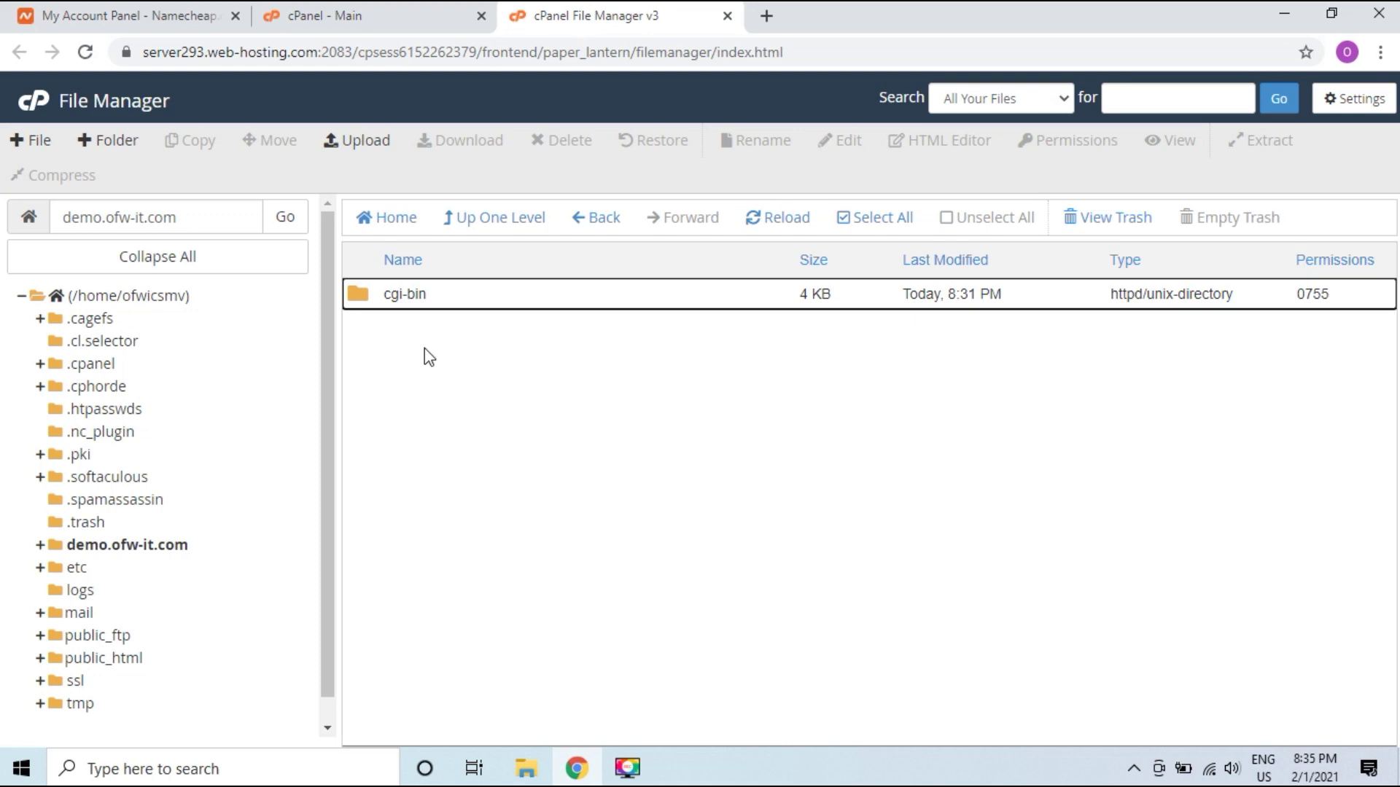
click(369, 13)
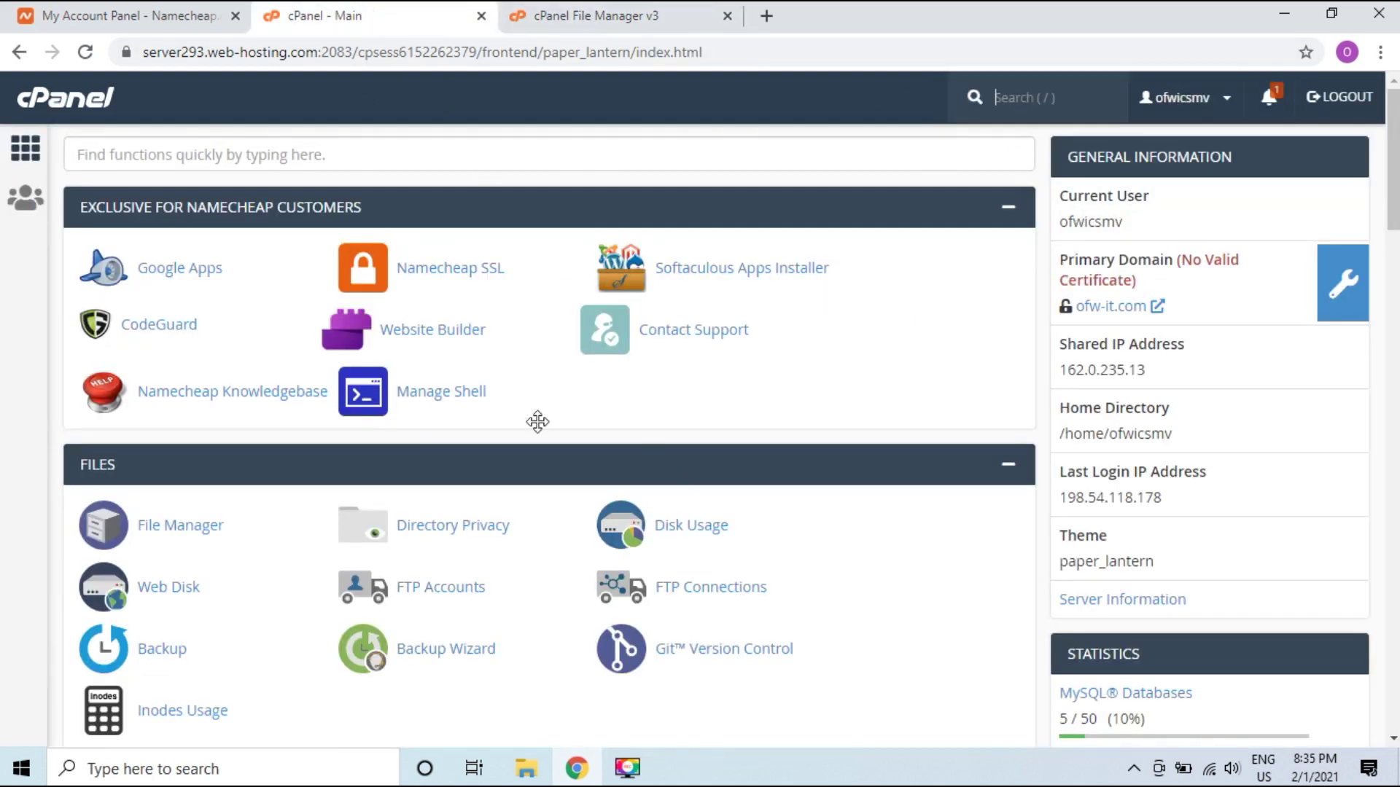
click(180, 525)
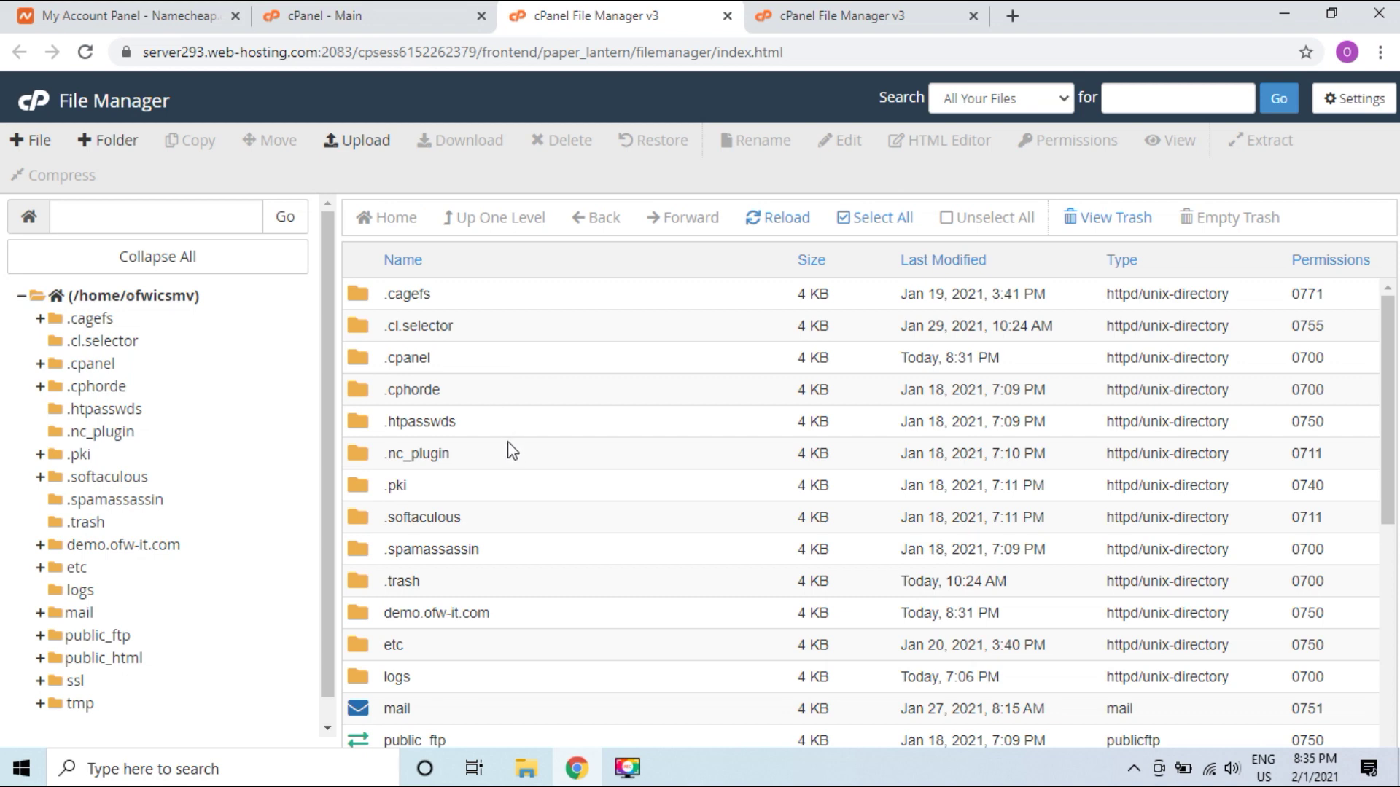
scroll(467, 590, down, 1)
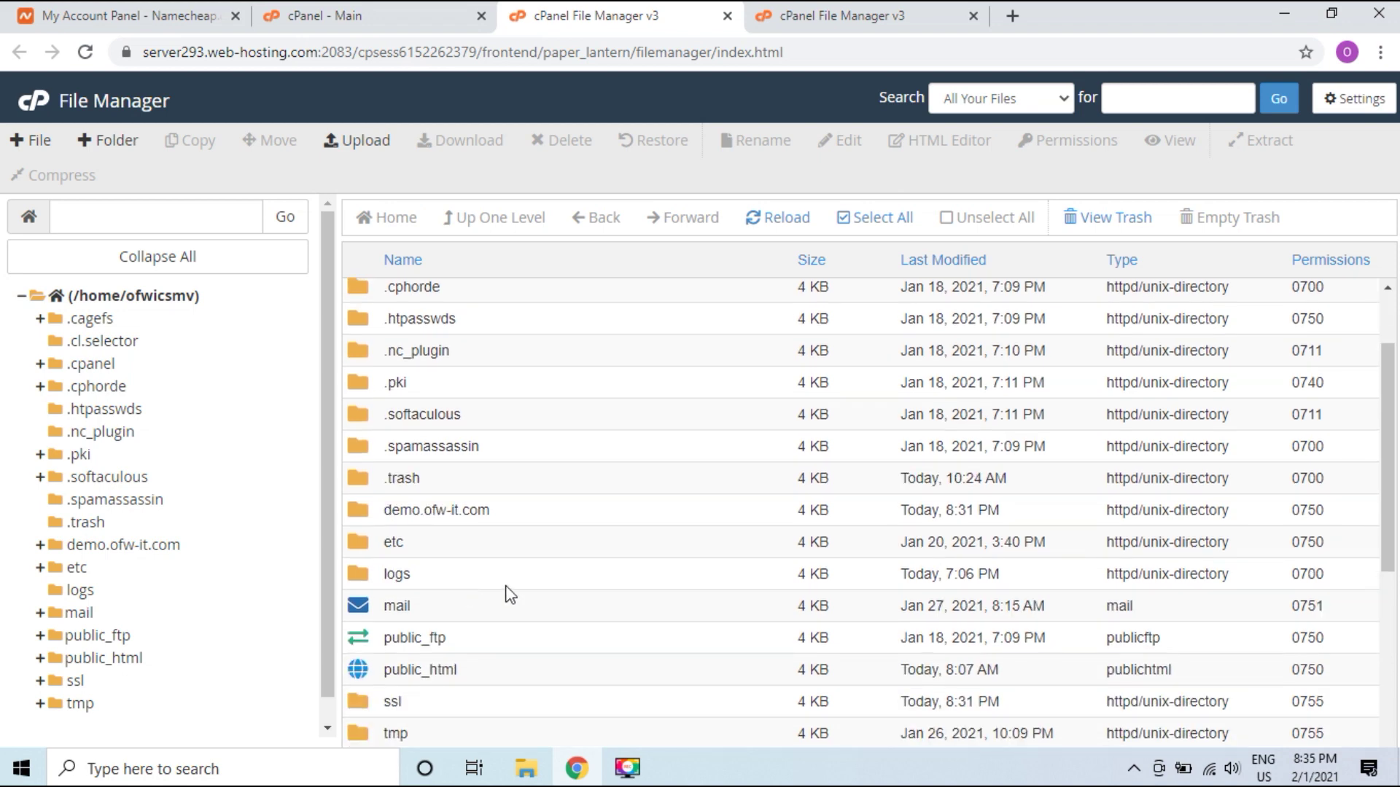
double_click(362, 675)
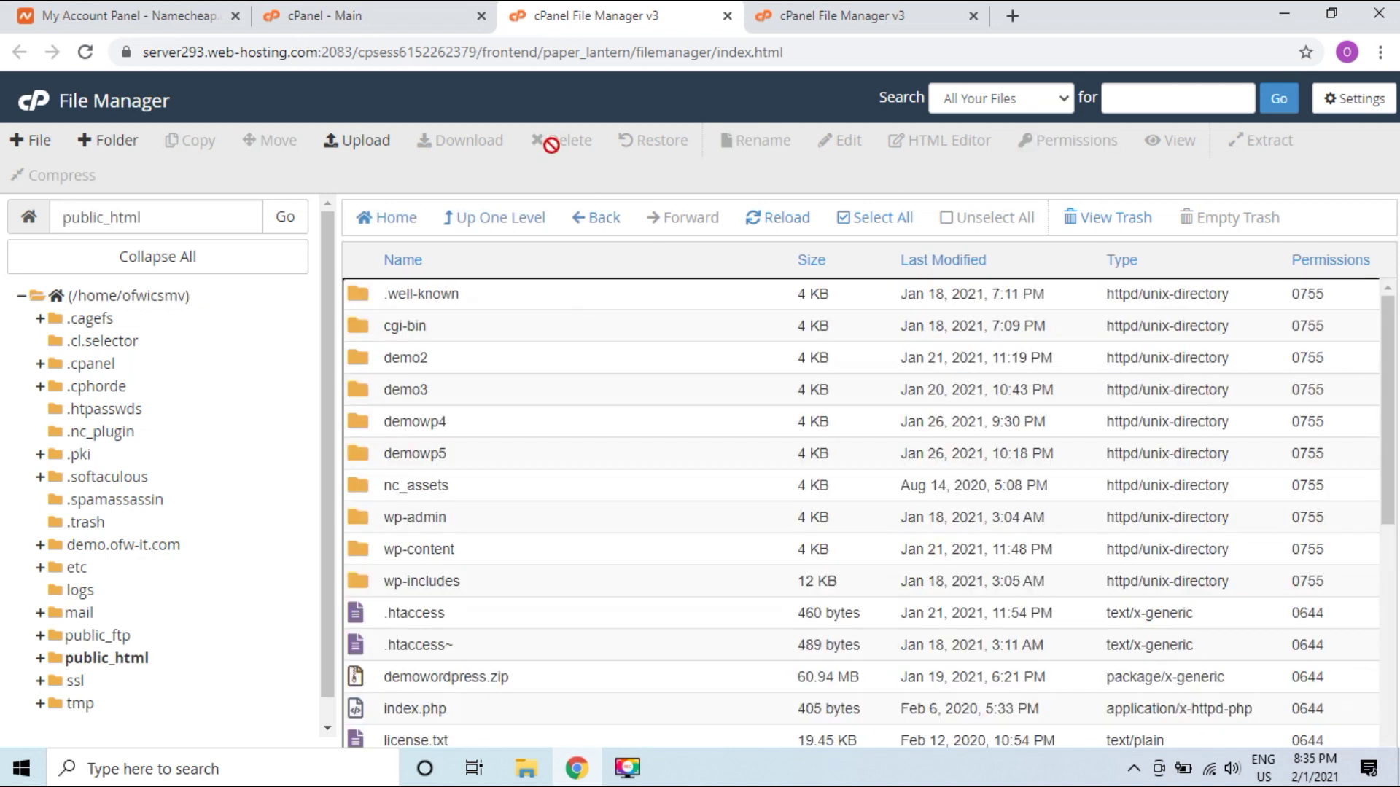
scroll(564, 318, down, 4)
scroll(538, 500, up, 4)
scroll(511, 347, down, 5)
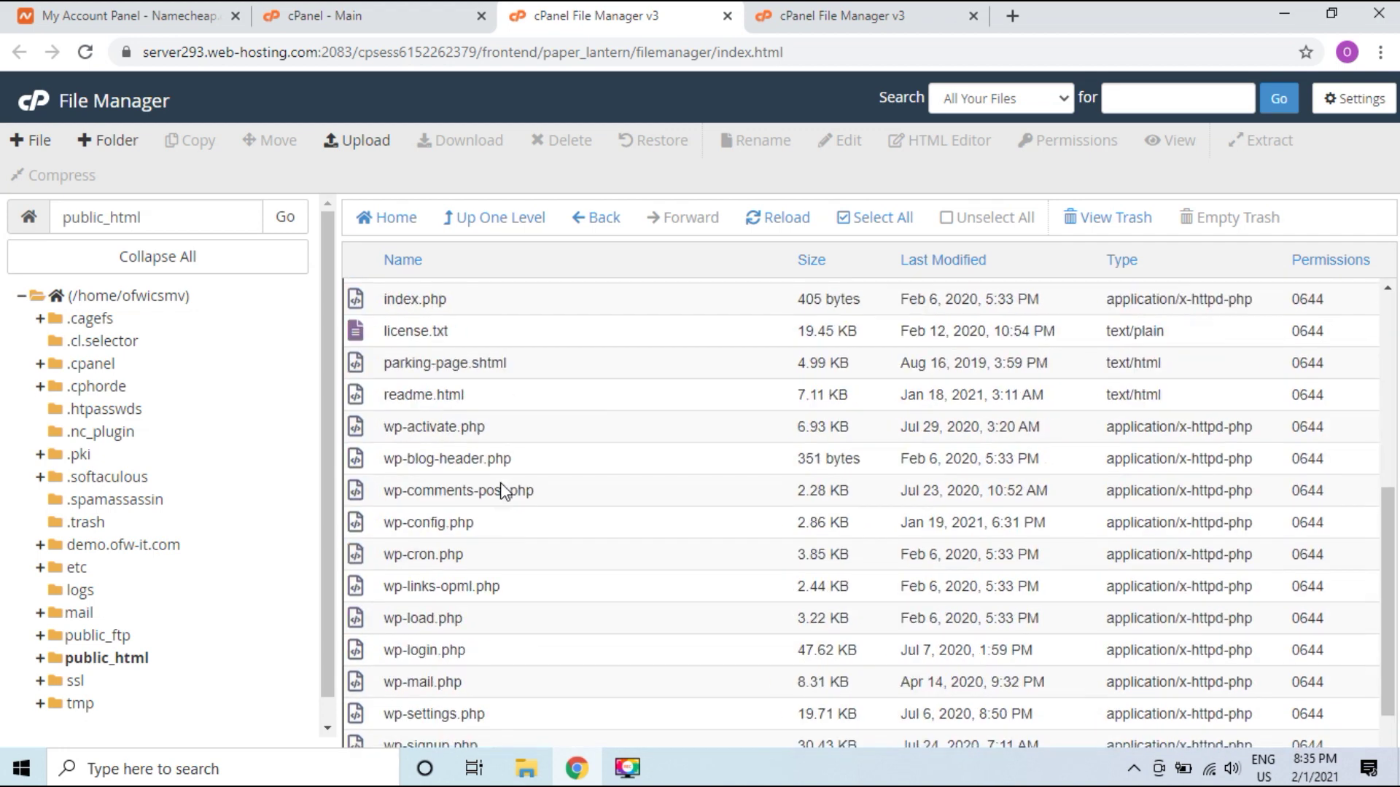
scroll(516, 474, up, 5)
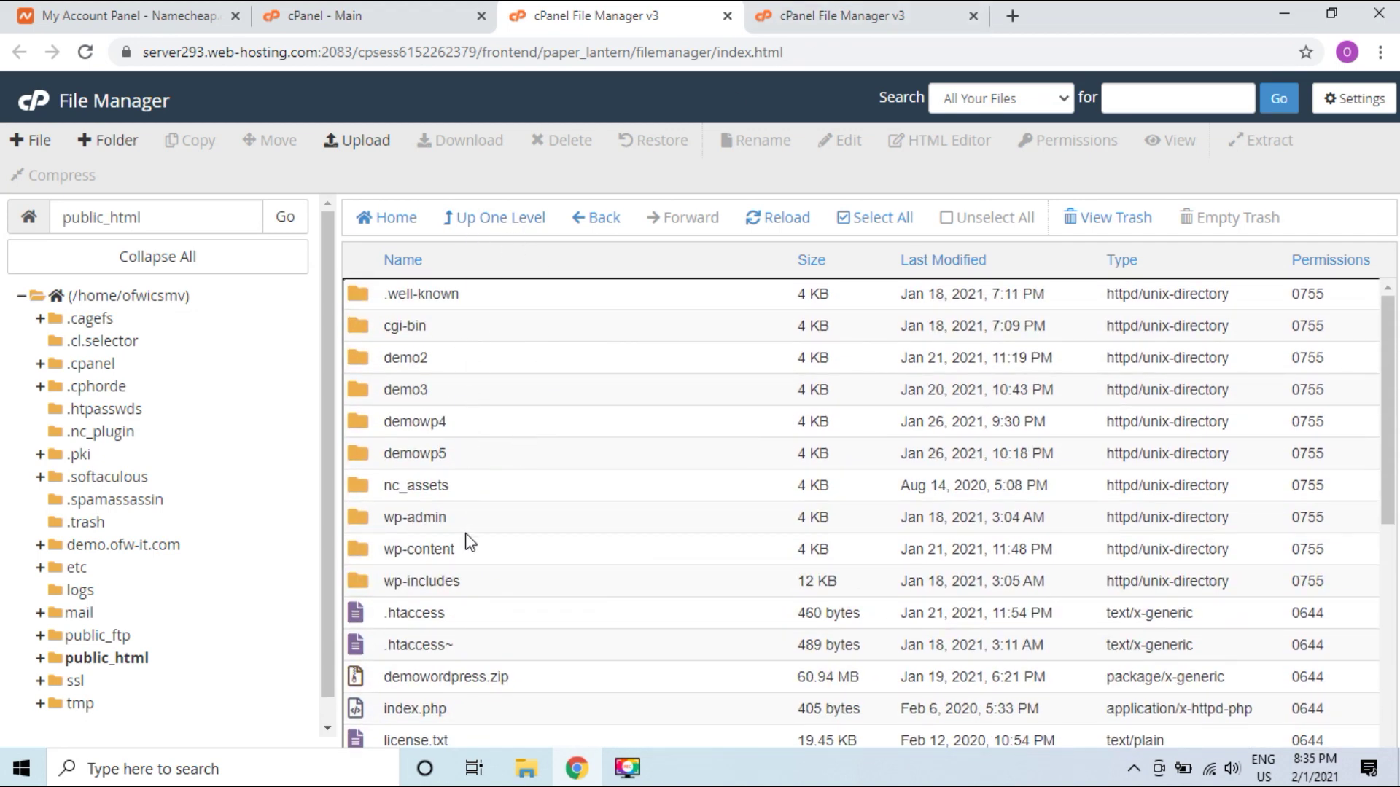
Load ofw-it.com in a new tab to view the live 'Make. Smart. WordPress.' site
click(1012, 20)
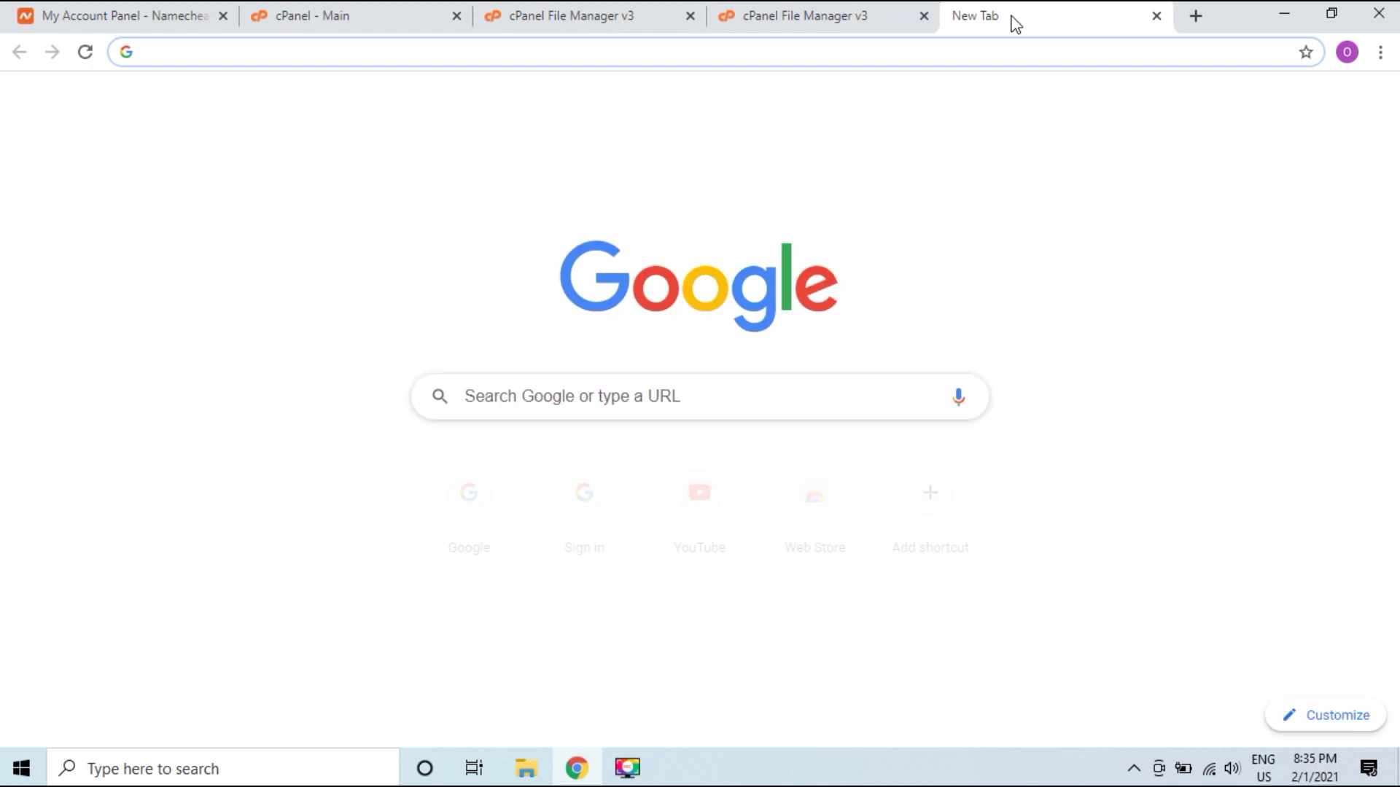
text(ofw-it.com)
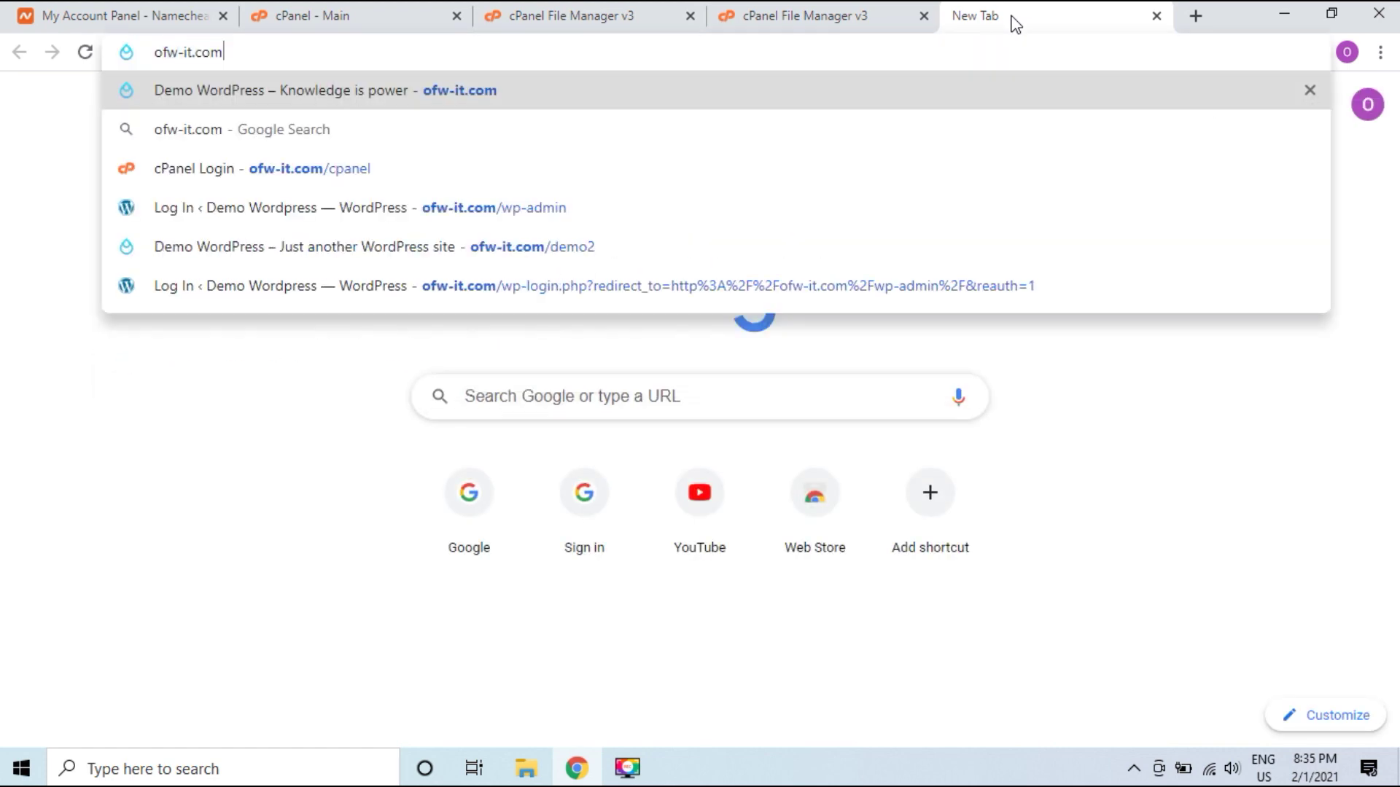
key(Return)
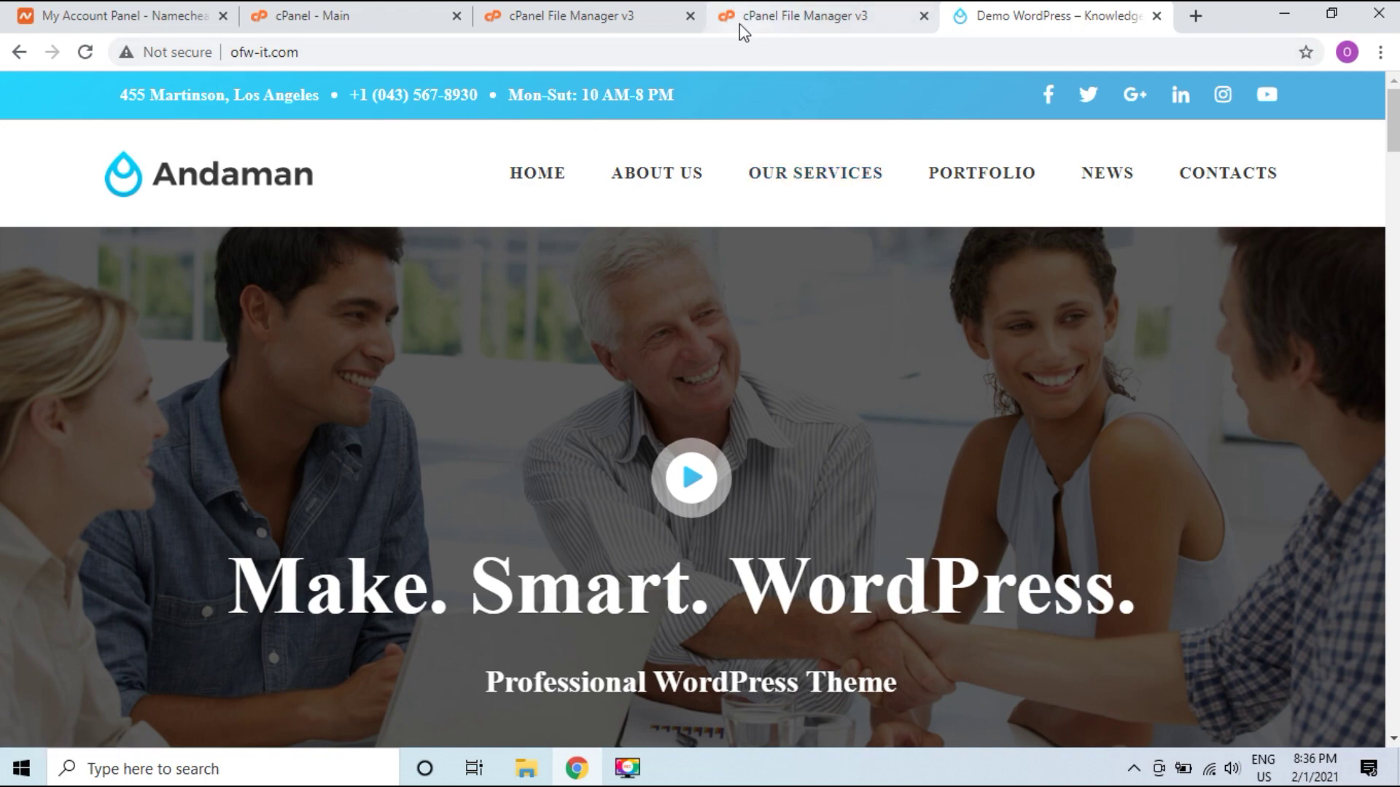
In the first File Manager tab, open the demo.ofw-it.com folder from the folder tree
click(574, 16)
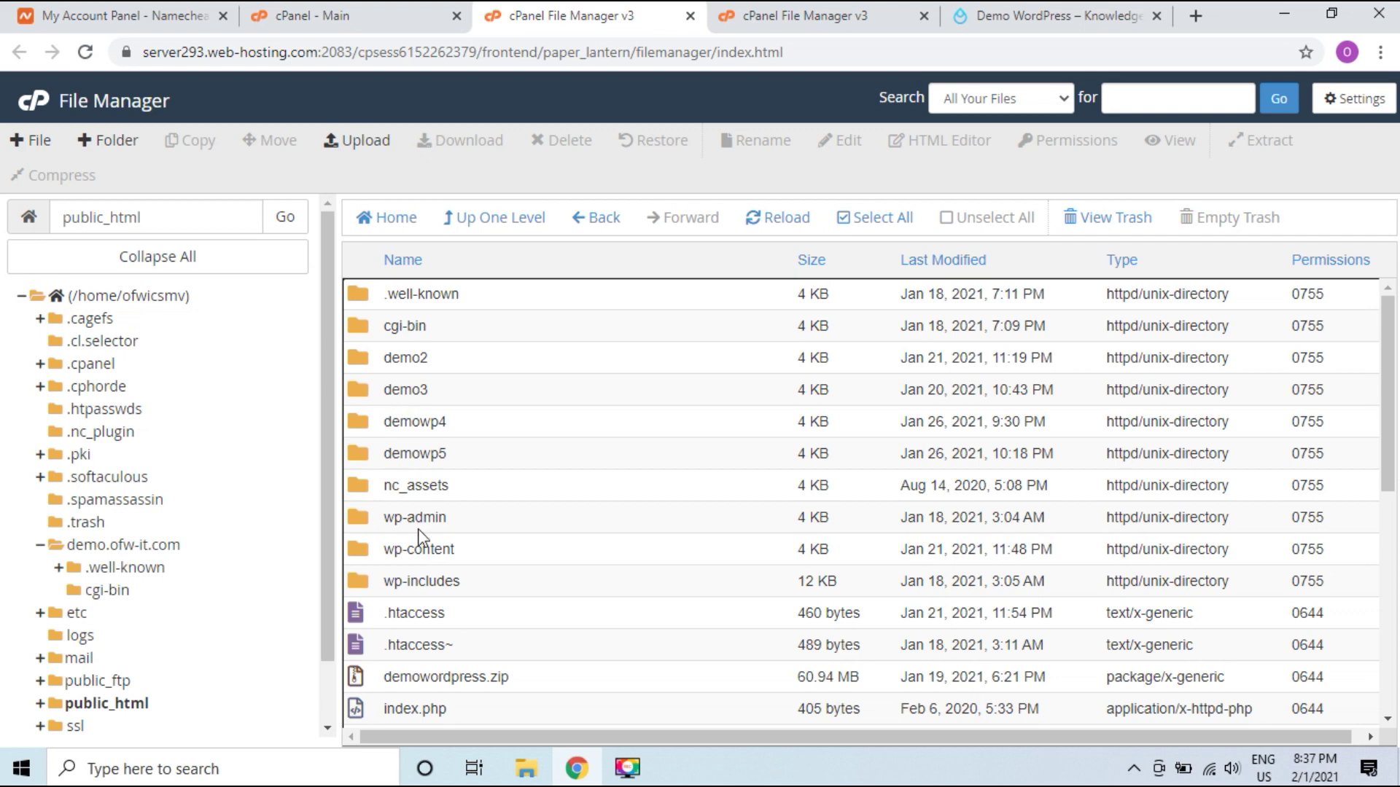
scroll(593, 387, down, 5)
scroll(591, 470, up, 5)
scroll(263, 532, down, 1)
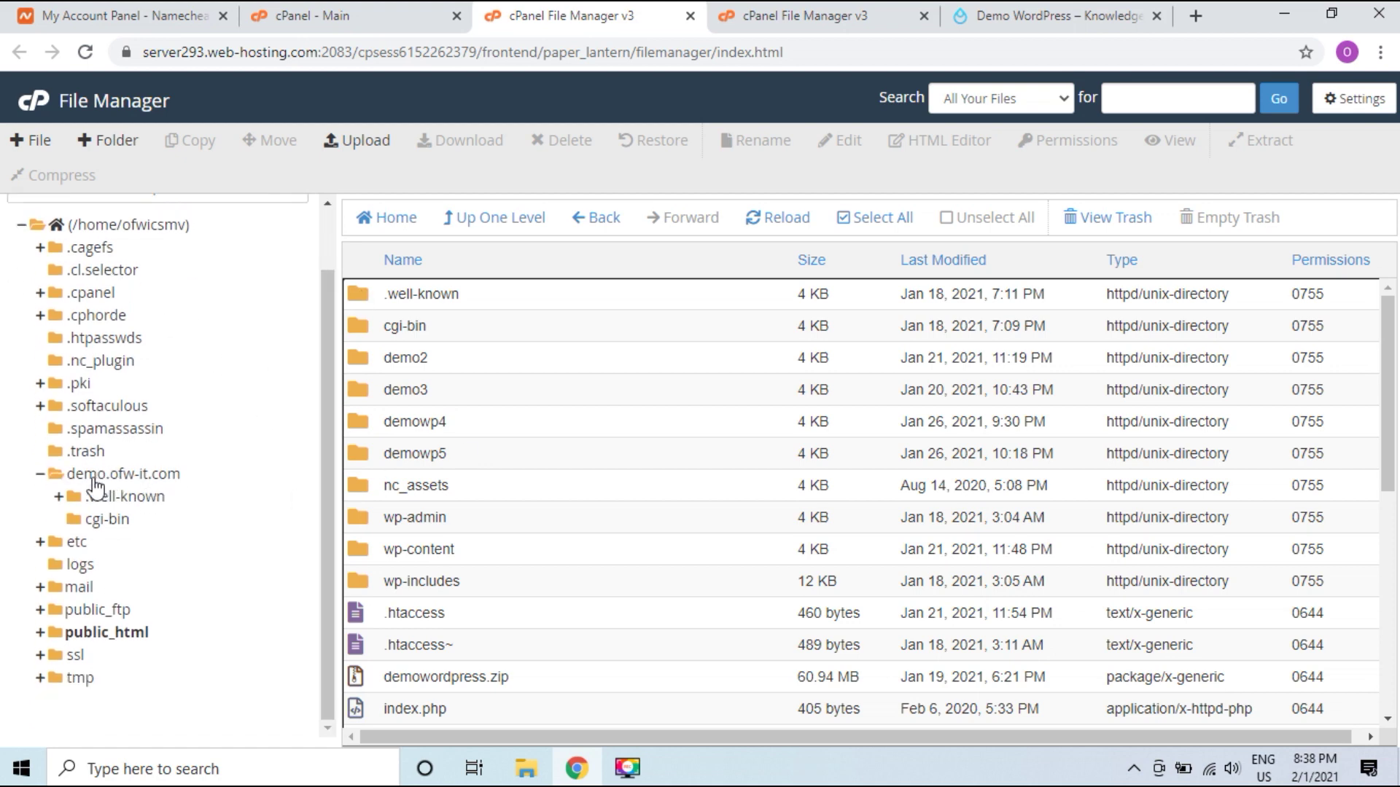
click(95, 479)
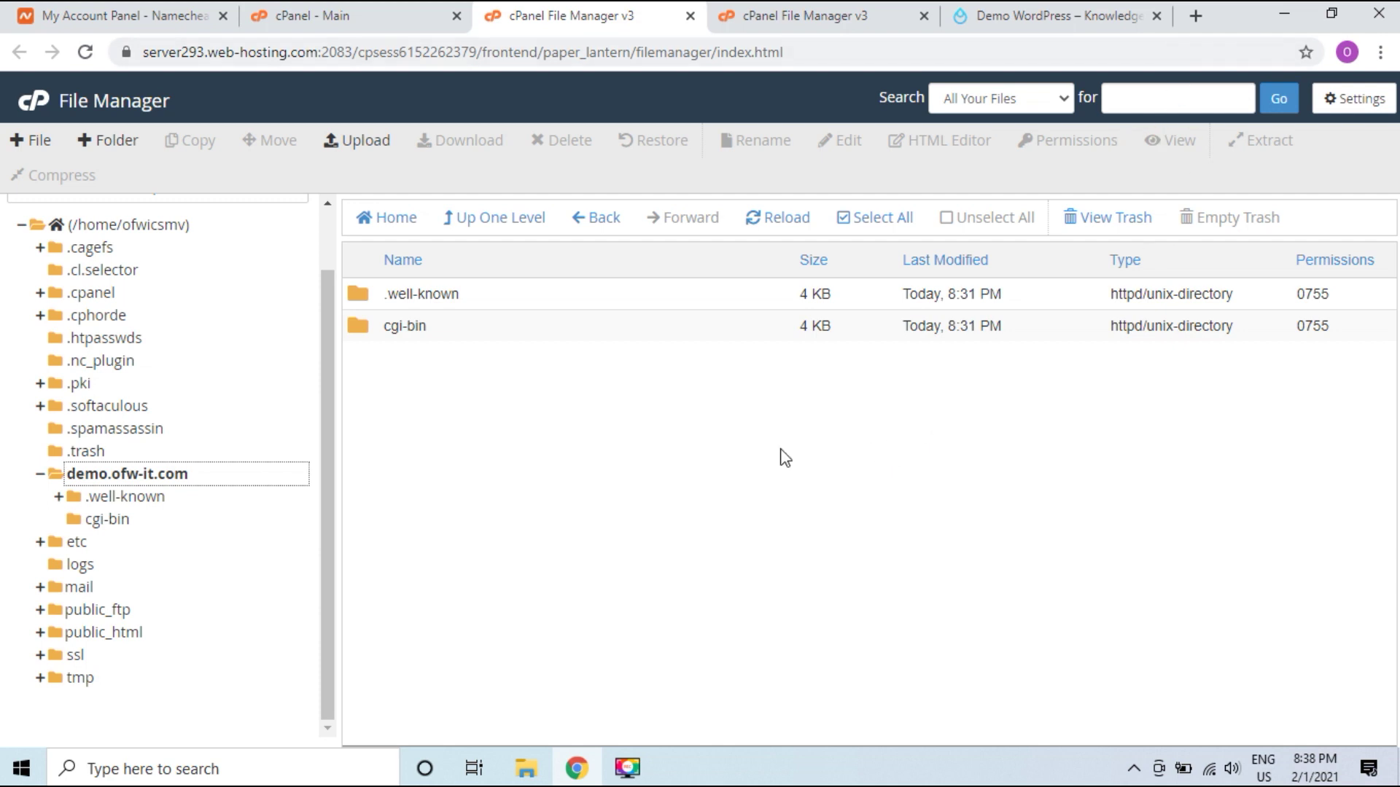
Open the wordpress.org download page for WordPress 5.6 in a new tab, then minimize Chrome
click(1194, 25)
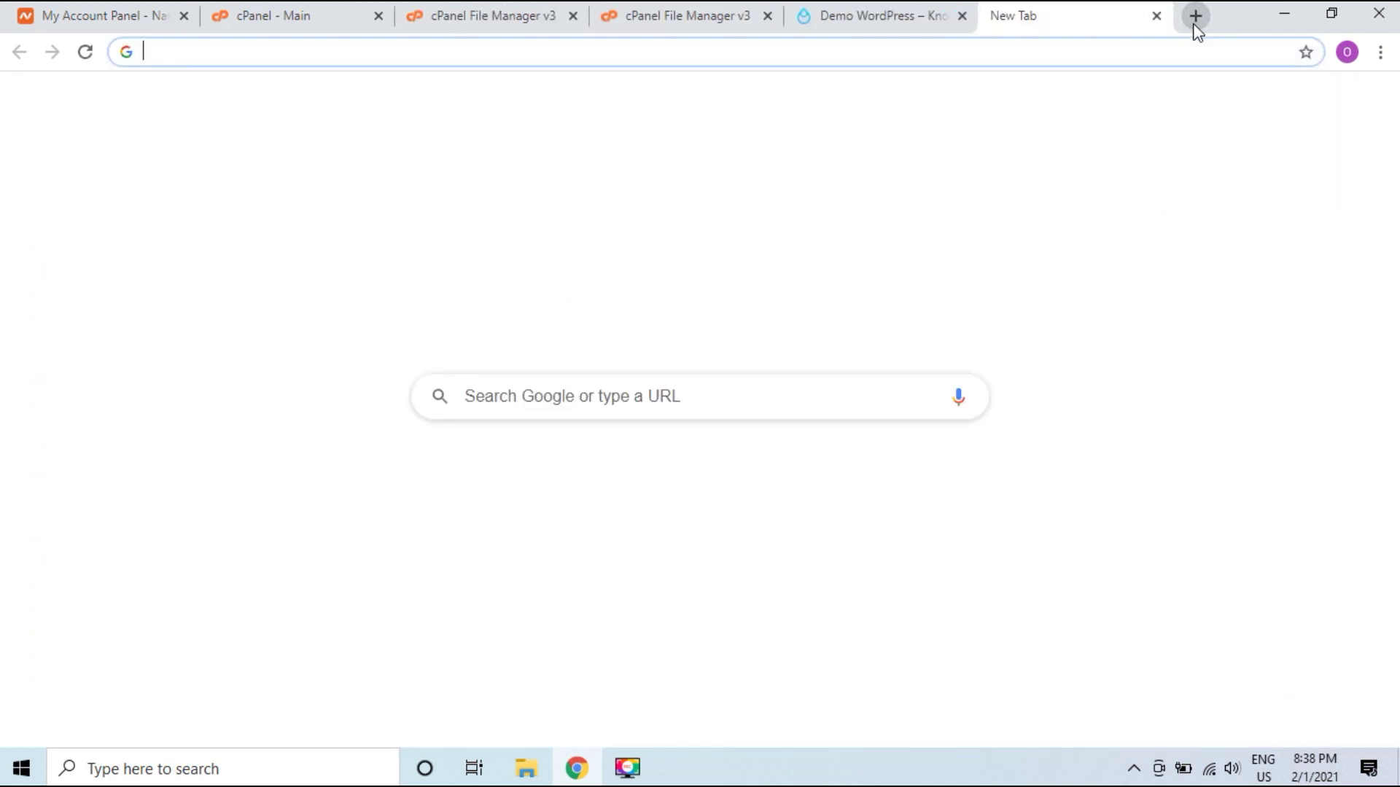
text(org)
key(BackSpace)
key(BackSpace)
key(BackSpace)
text(wor)
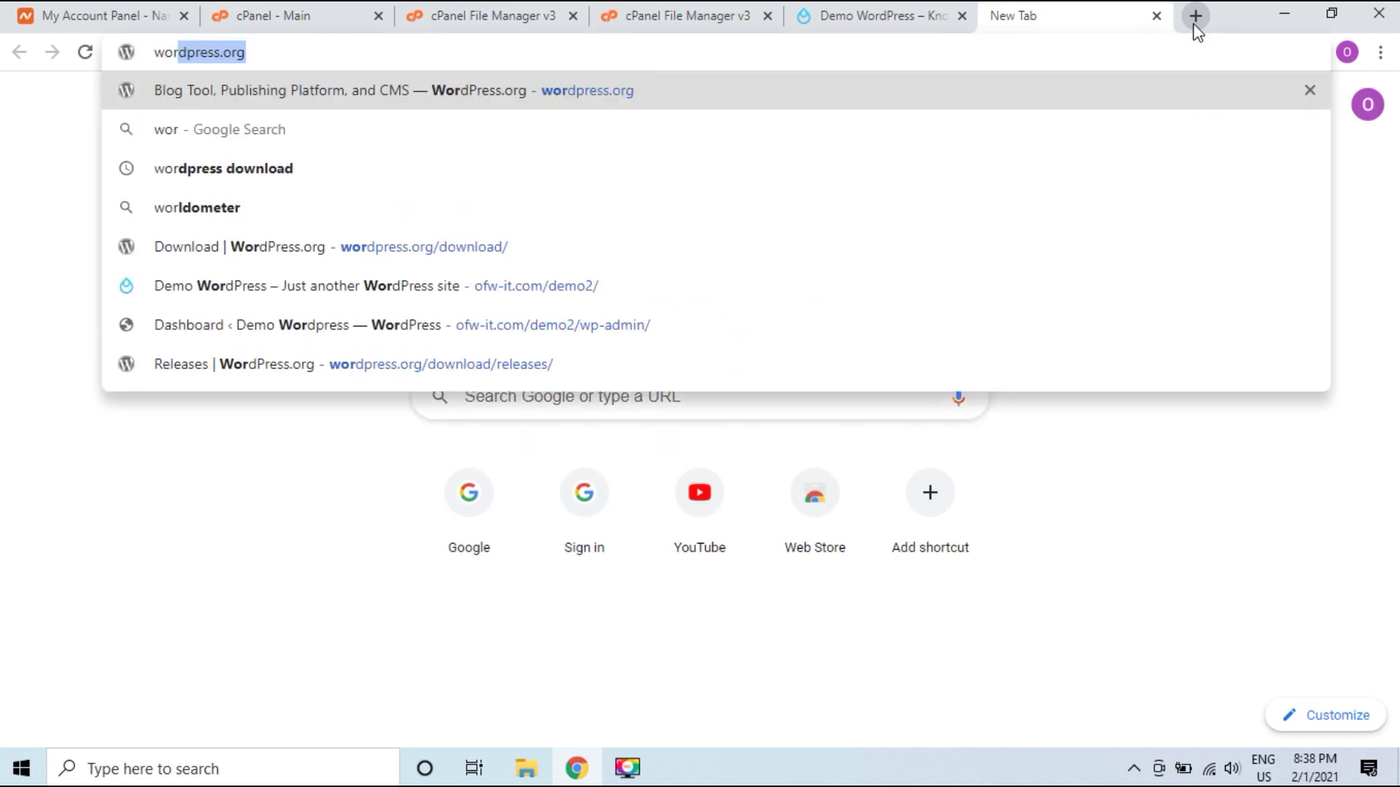
text(dpress.org)
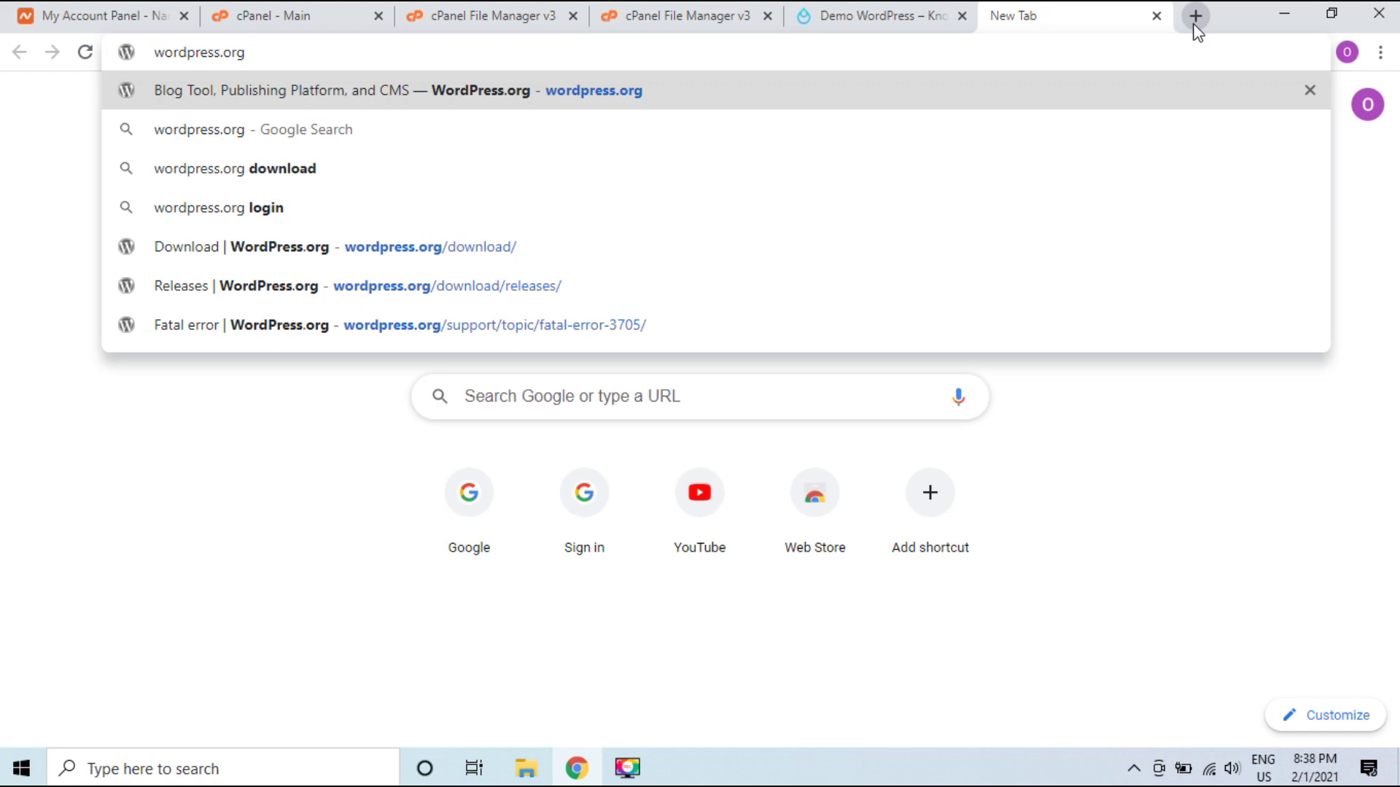
key(Return)
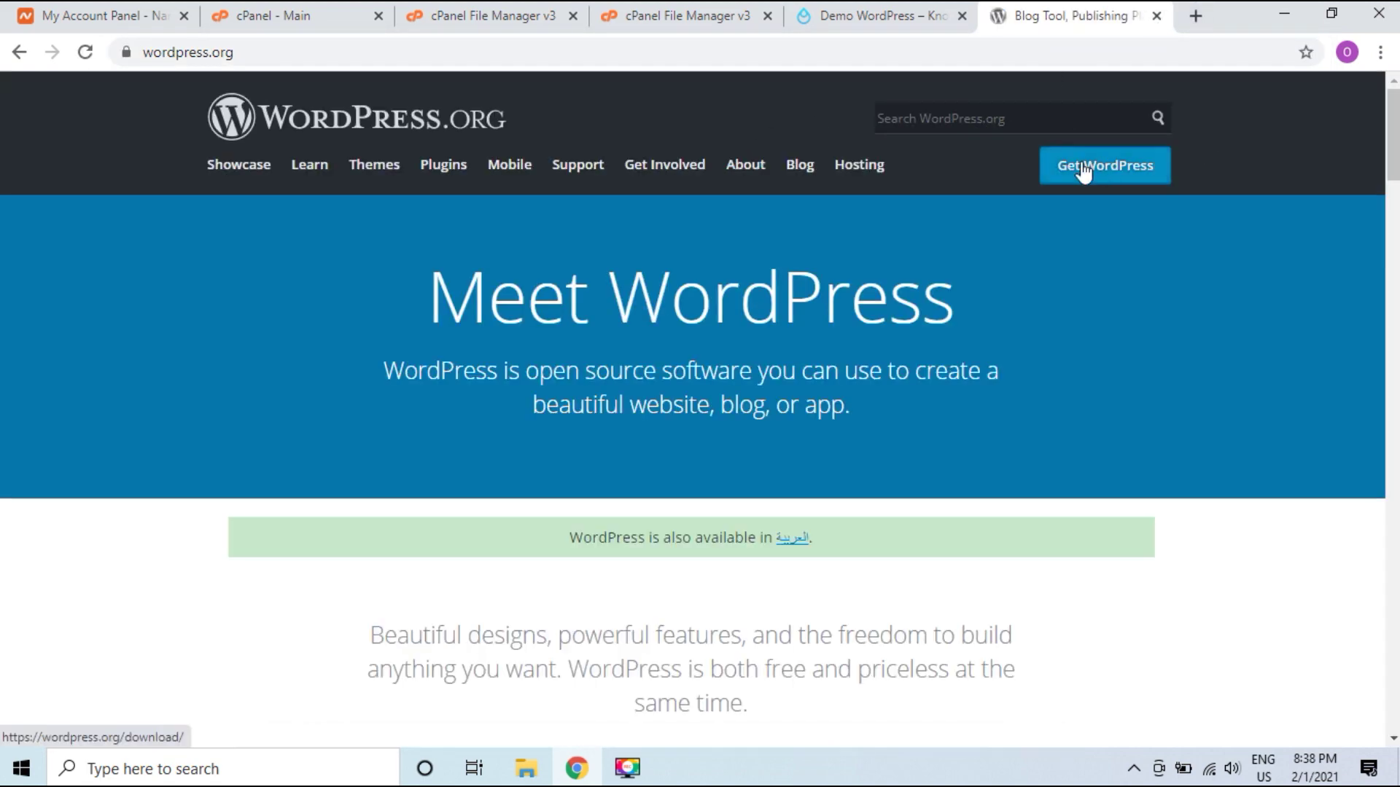
click(1084, 172)
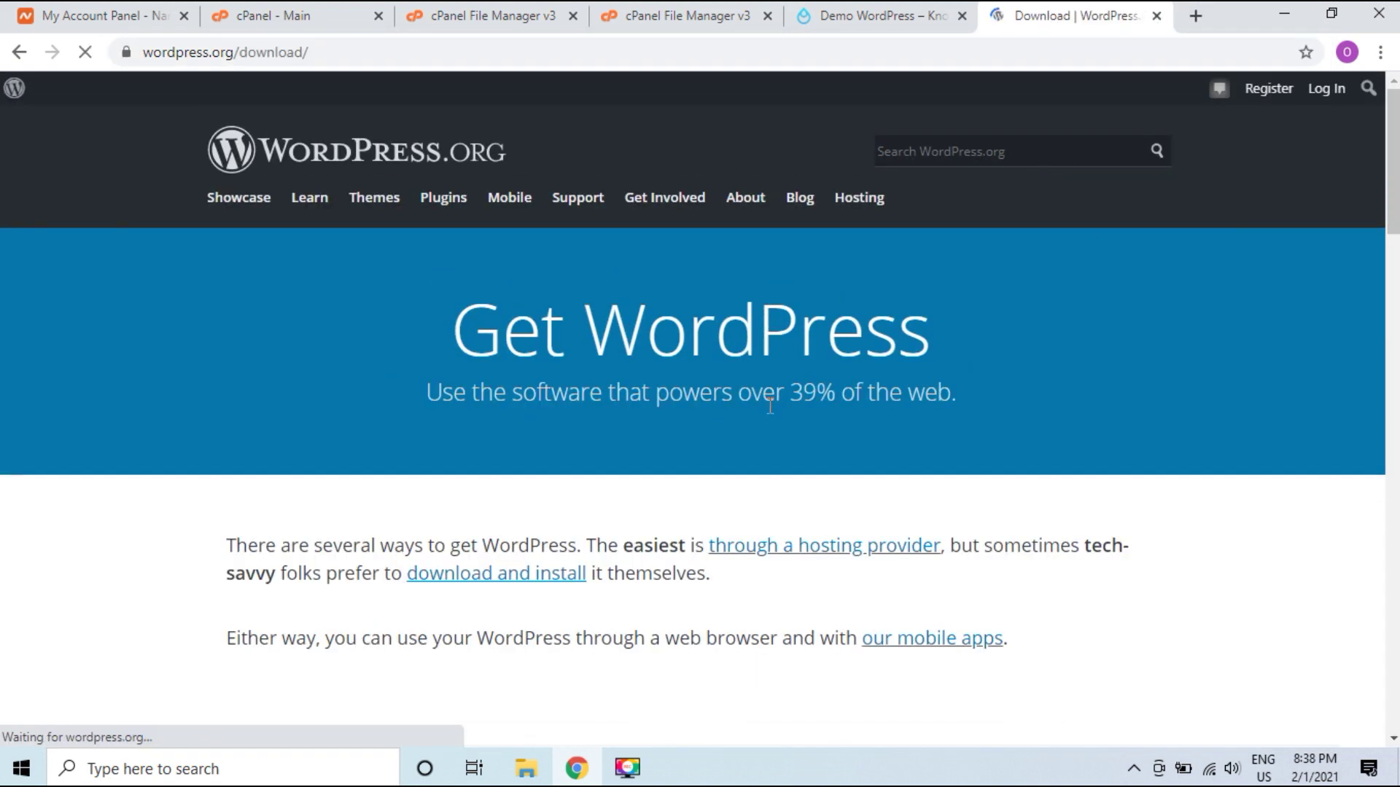
scroll(764, 452, down, 4)
scroll(800, 447, down, 8)
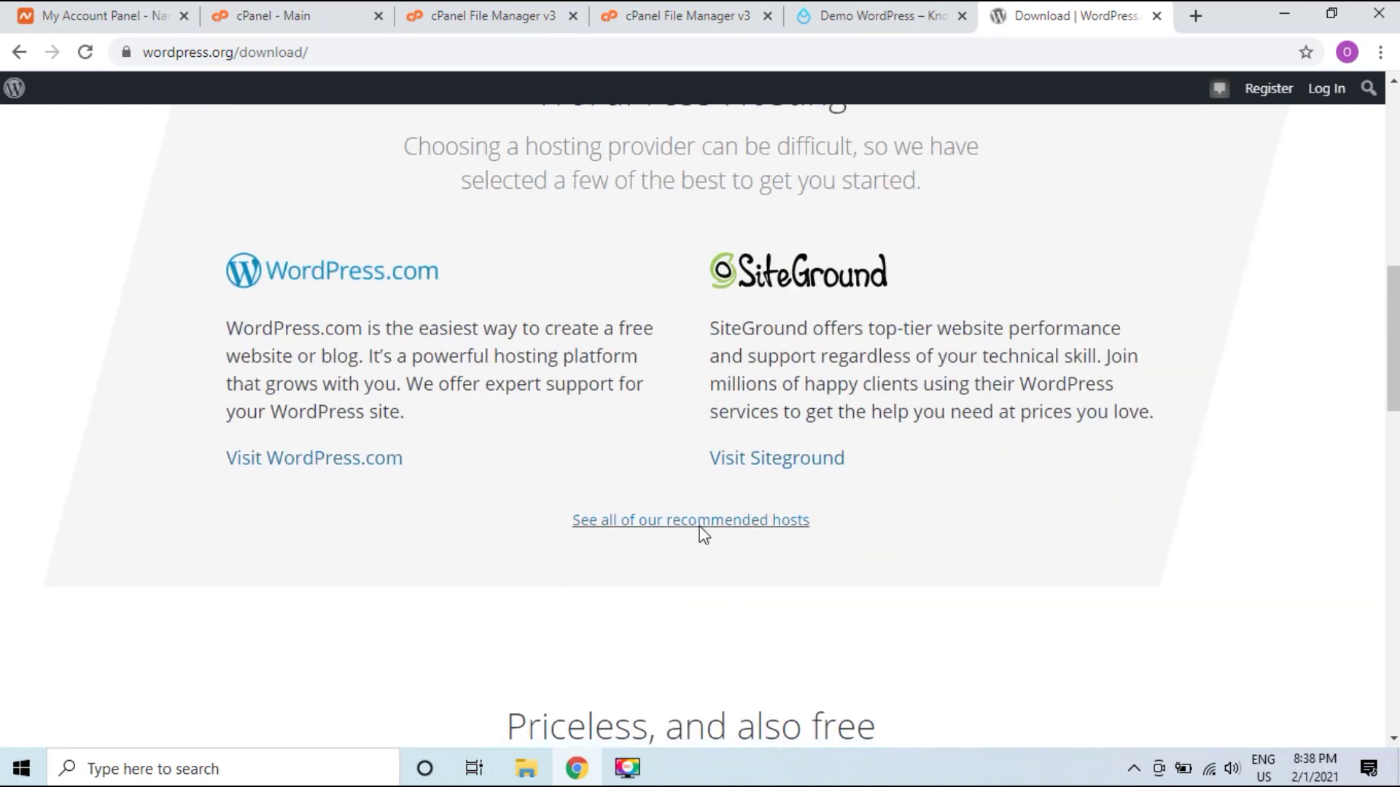
scroll(743, 578, down, 3)
scroll(744, 578, down, 1)
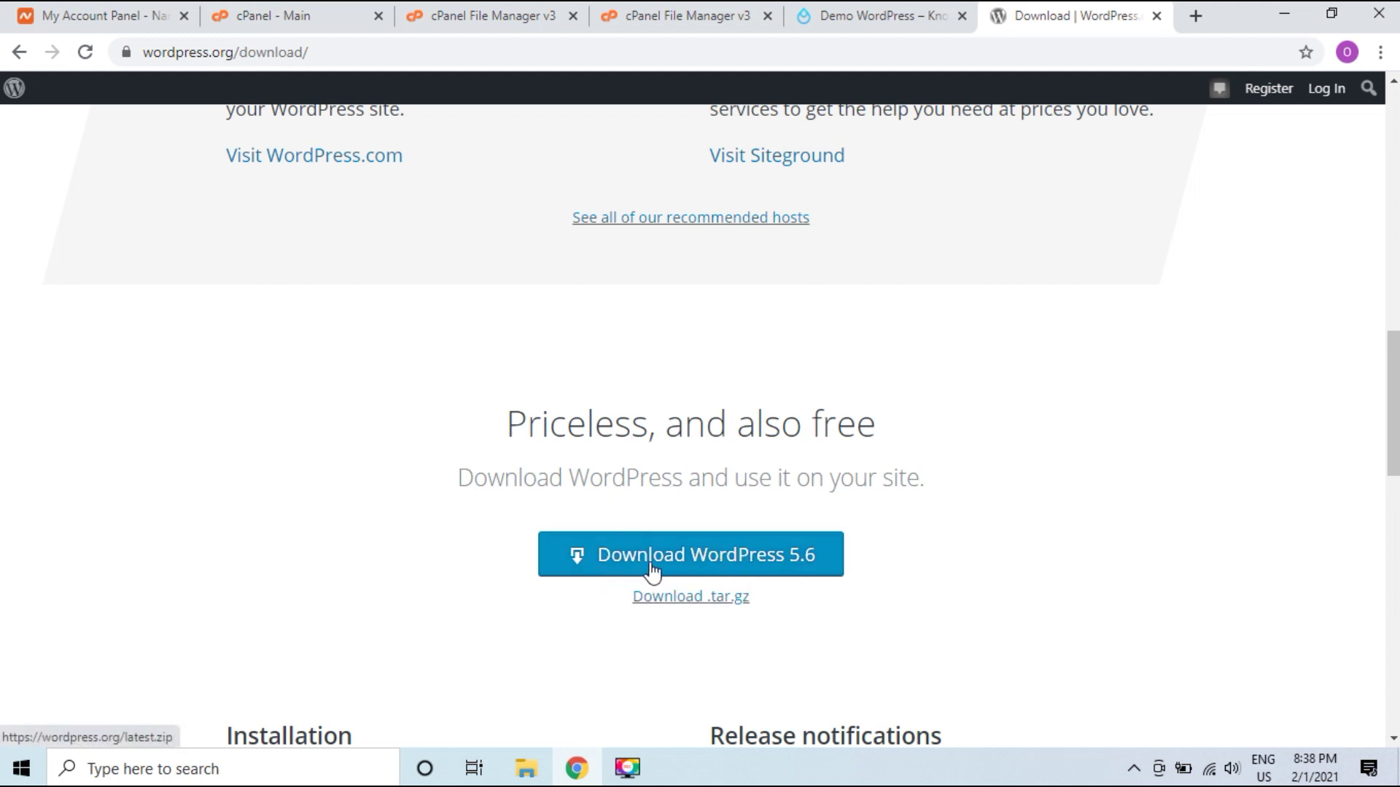
click(1286, 14)
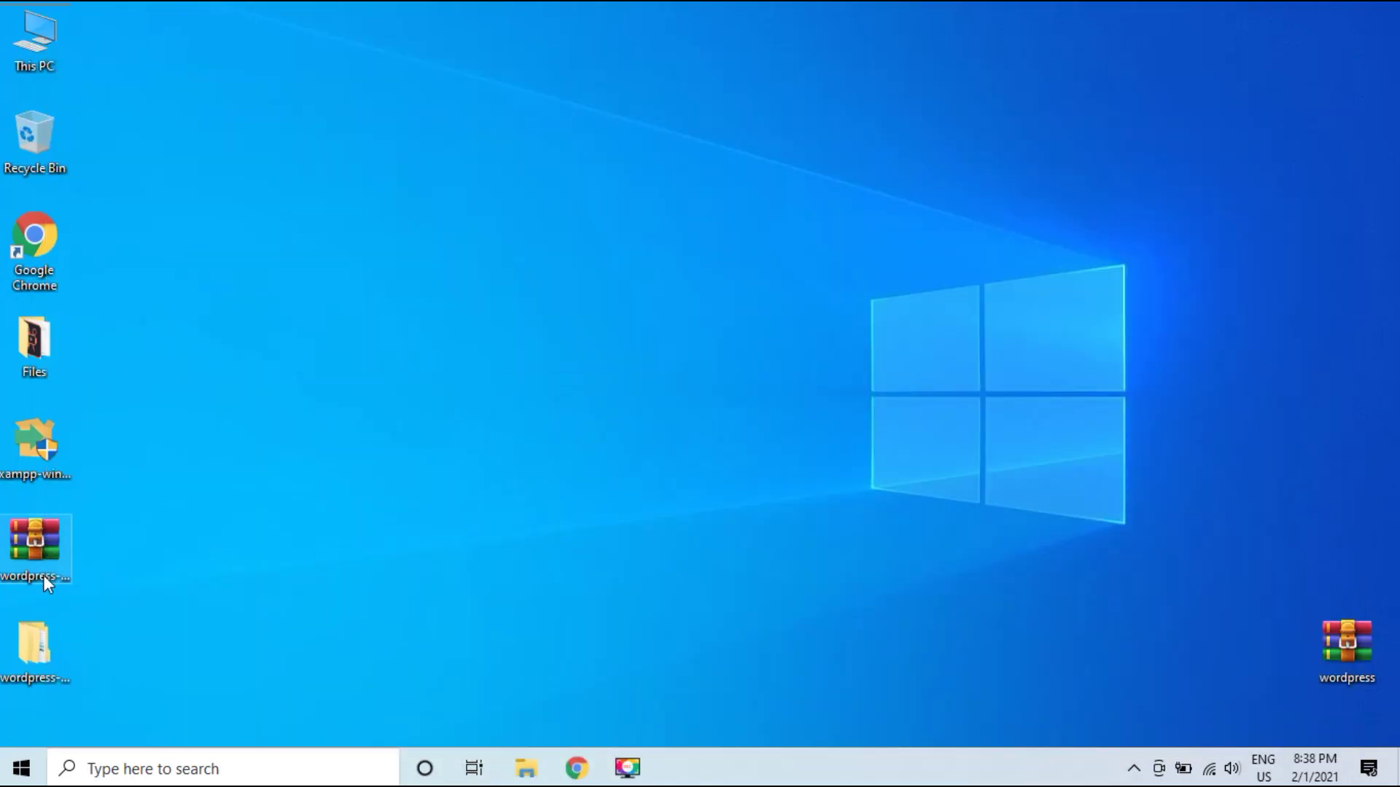
Select all files in the local wordpress folder, start a ZIP archive, then cancel and close the folder
double_click(32, 634)
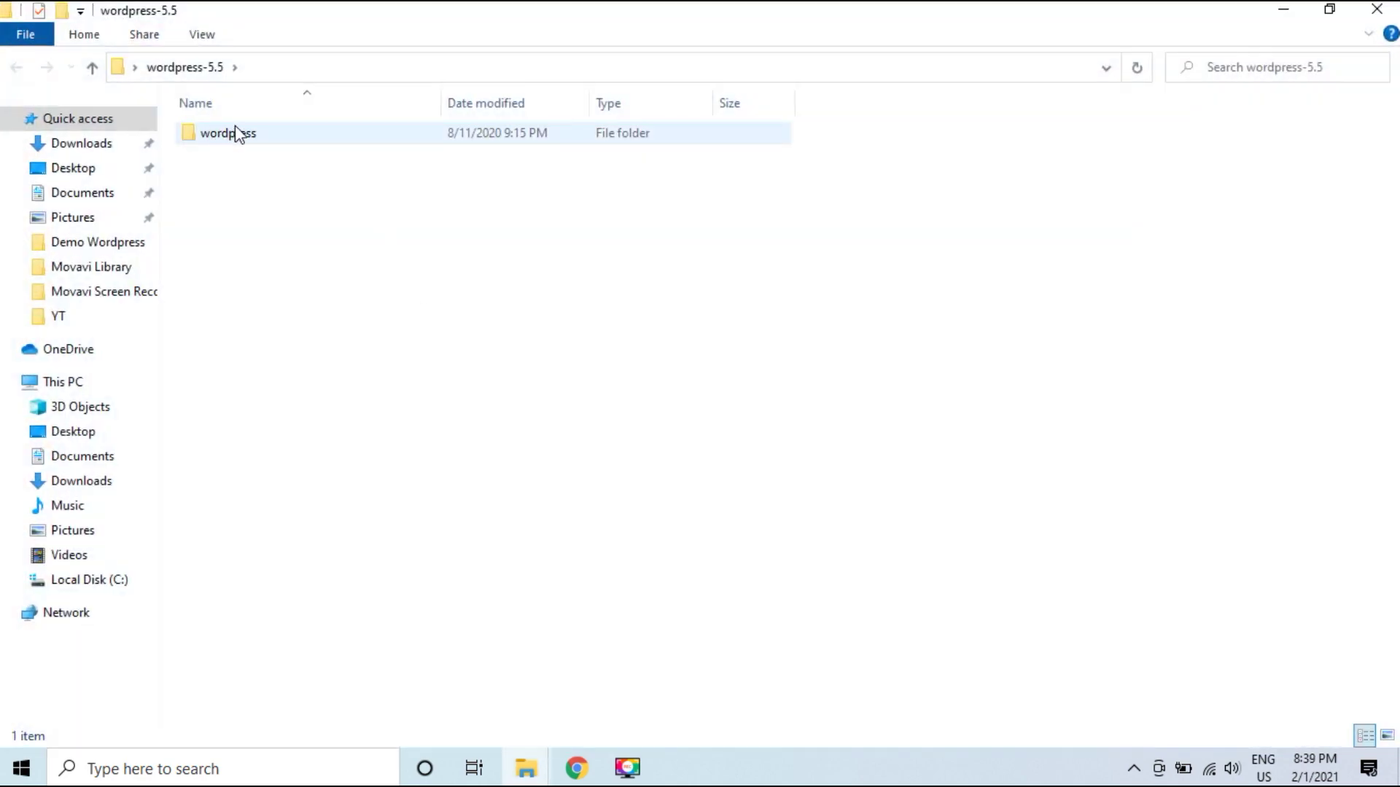
double_click(231, 138)
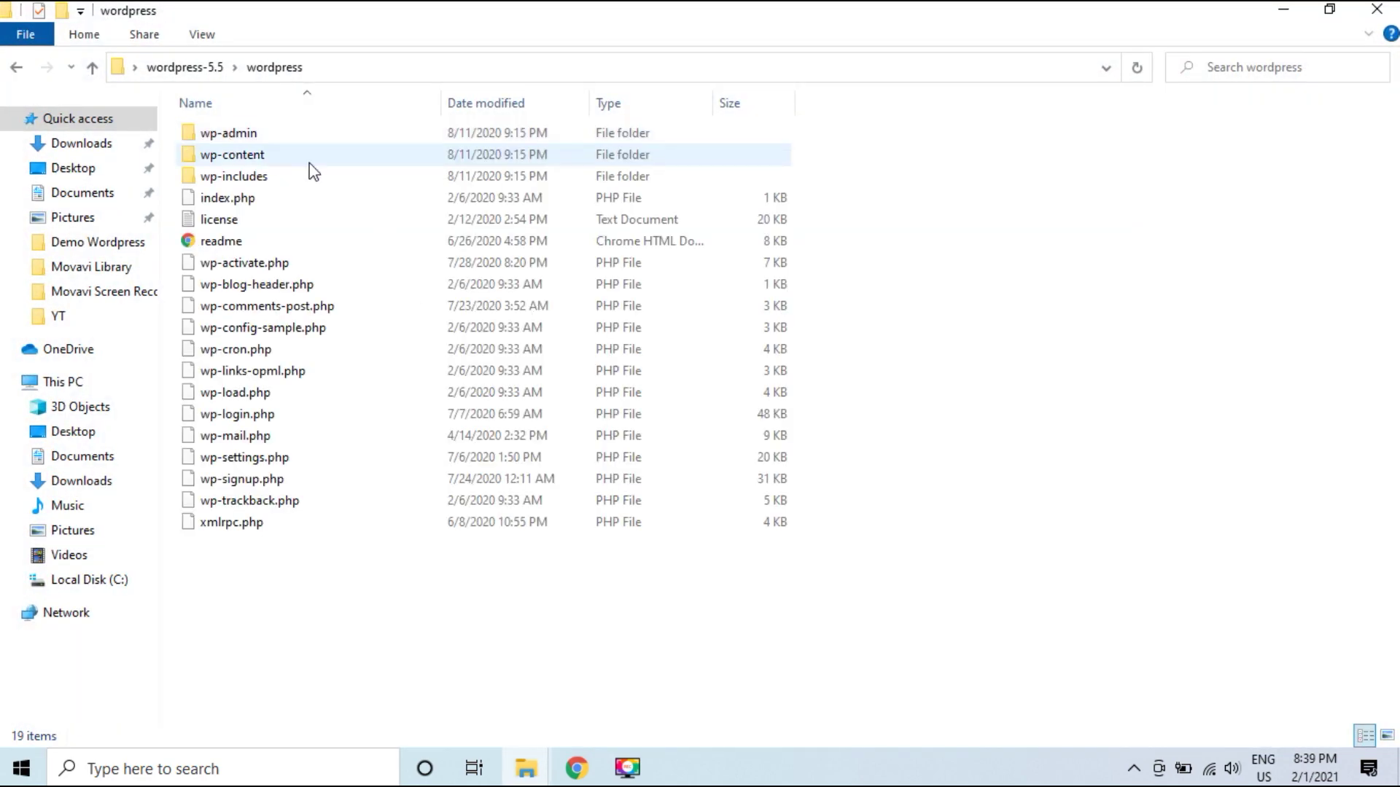
key(ctrl+a)
drag(405, 634, 260, 115)
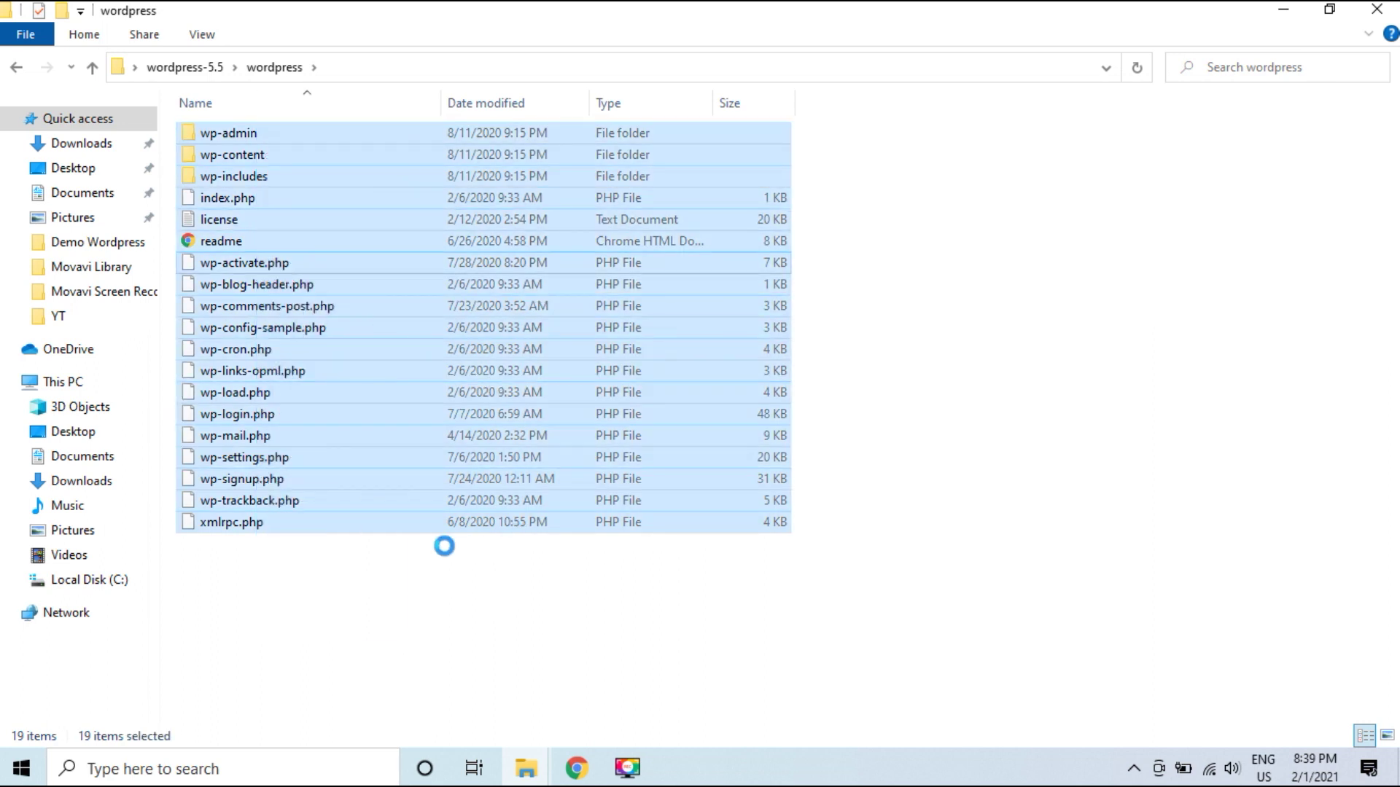
right_click(285, 270)
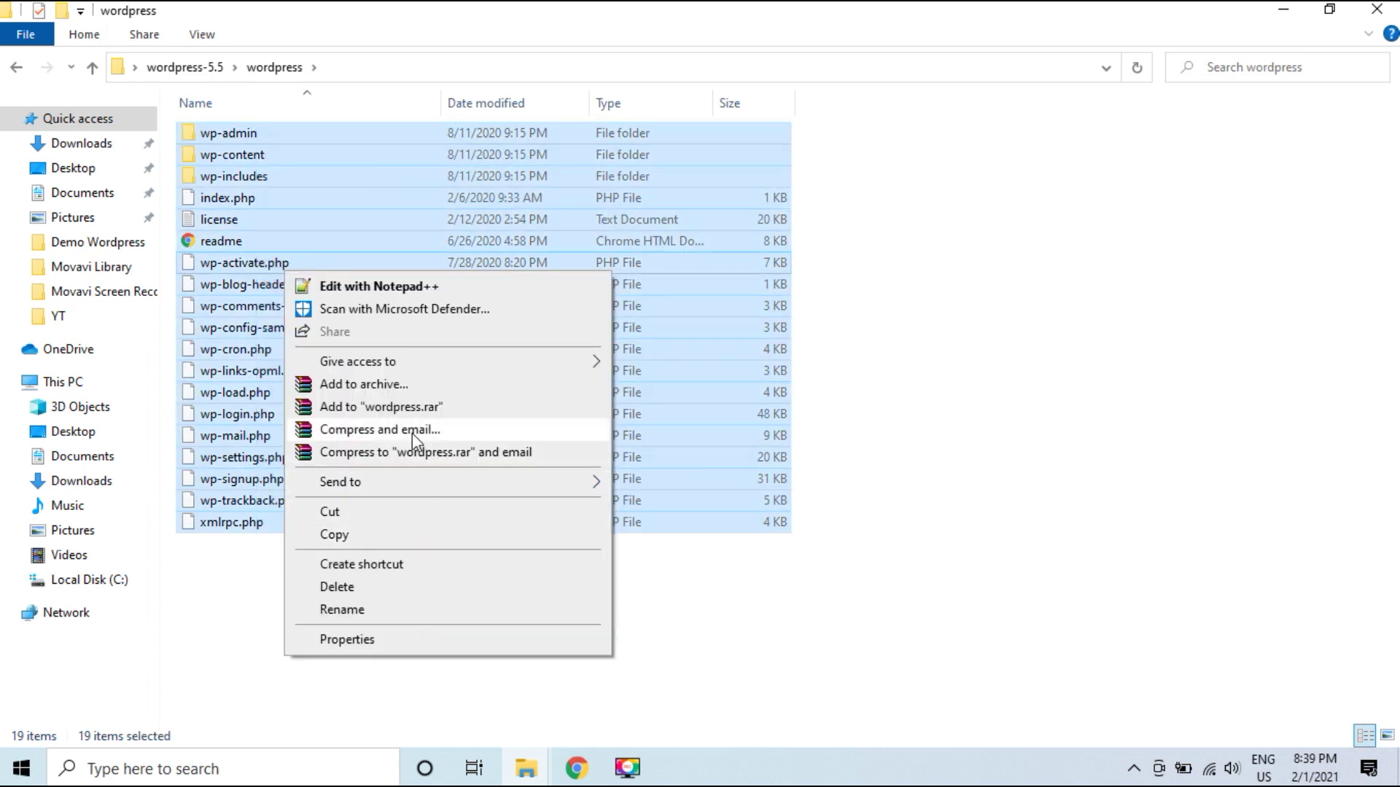
click(347, 387)
click(621, 357)
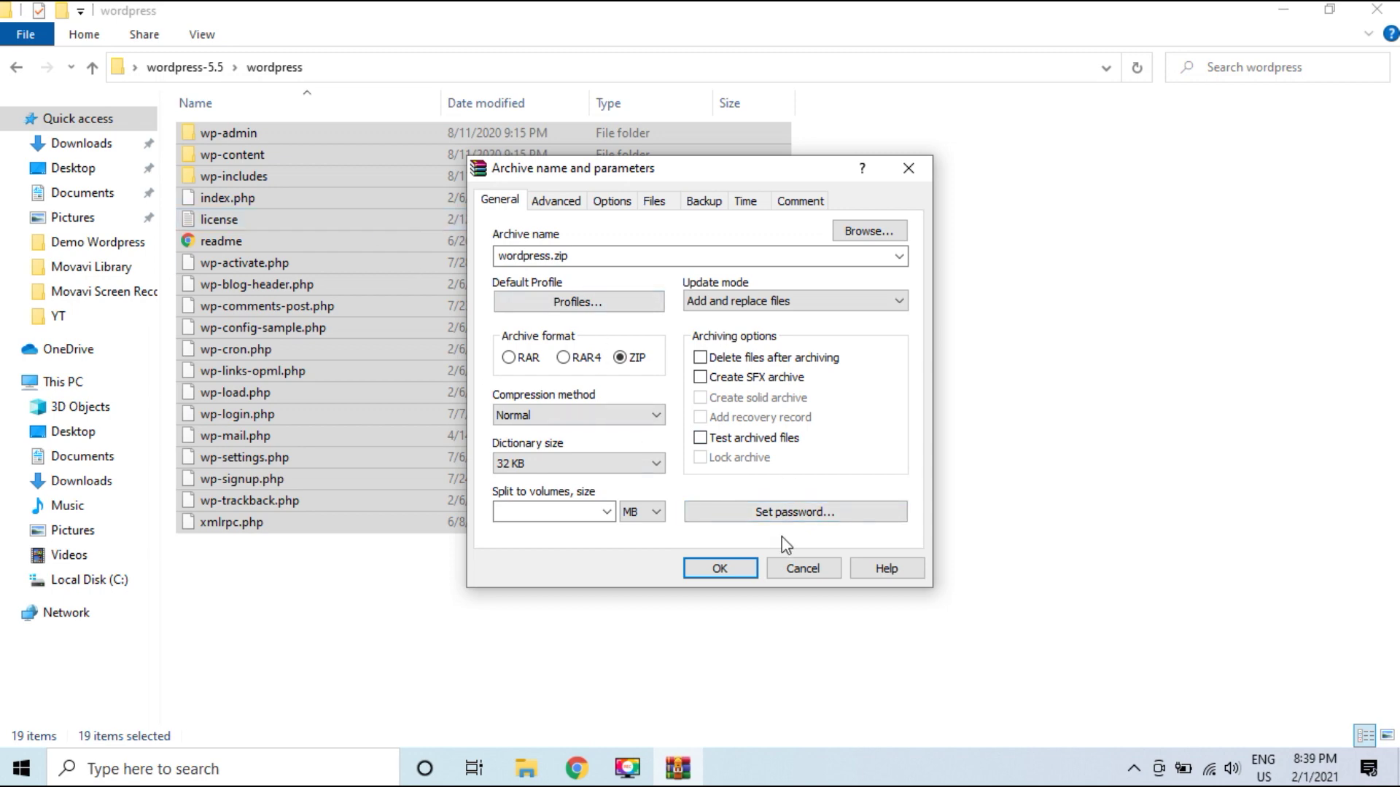
click(804, 573)
click(1376, 10)
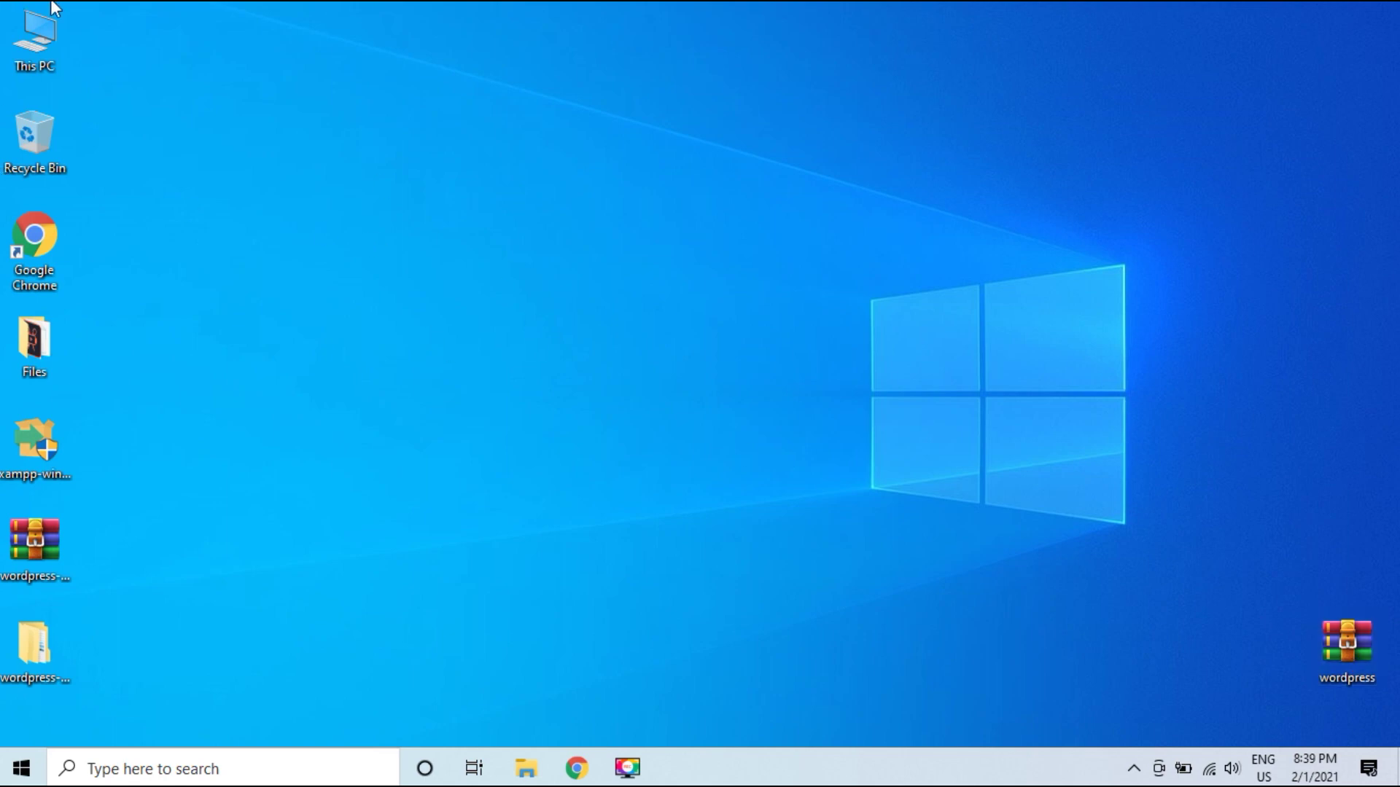
Upload the wordpress zip archive into the demo.ofw-it.com folder via File Manager's Upload page
click(575, 775)
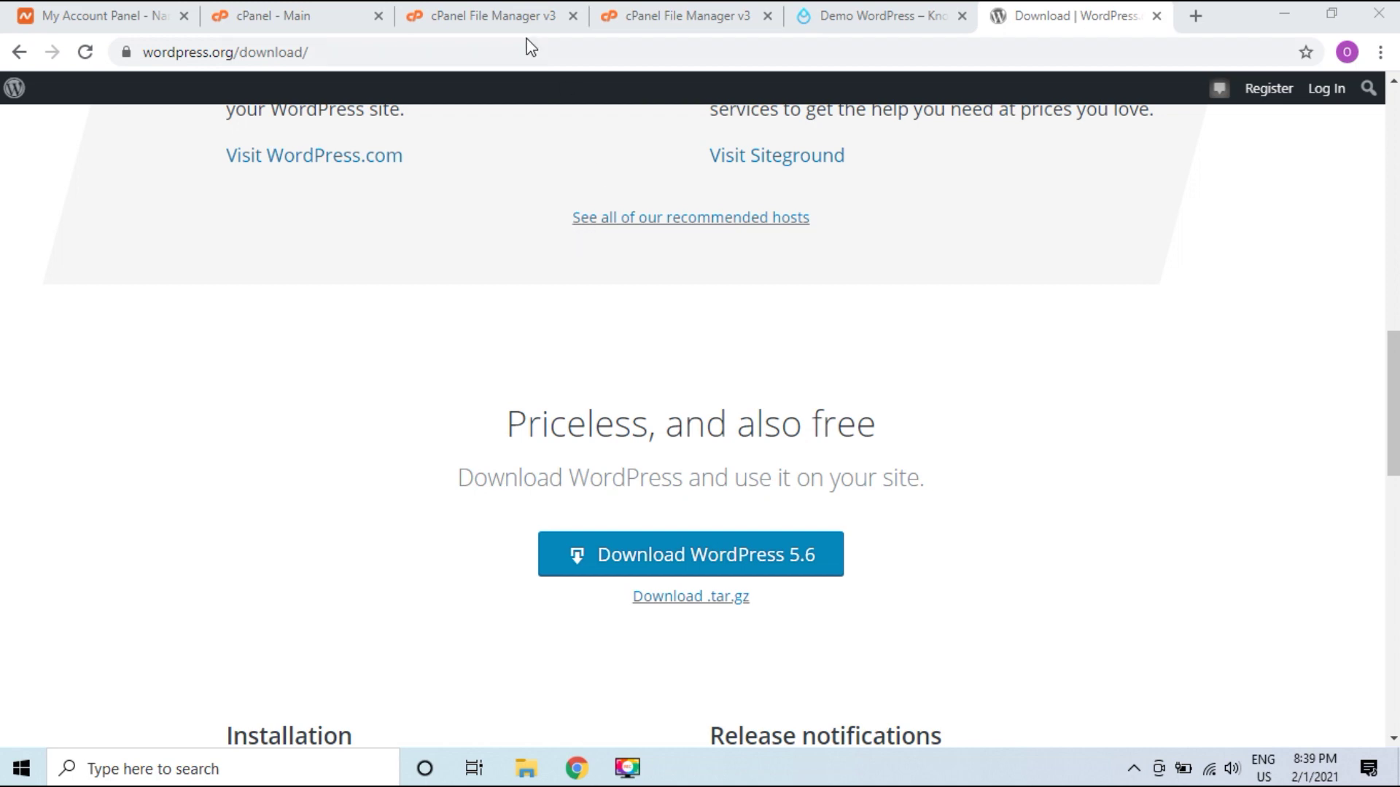
click(496, 21)
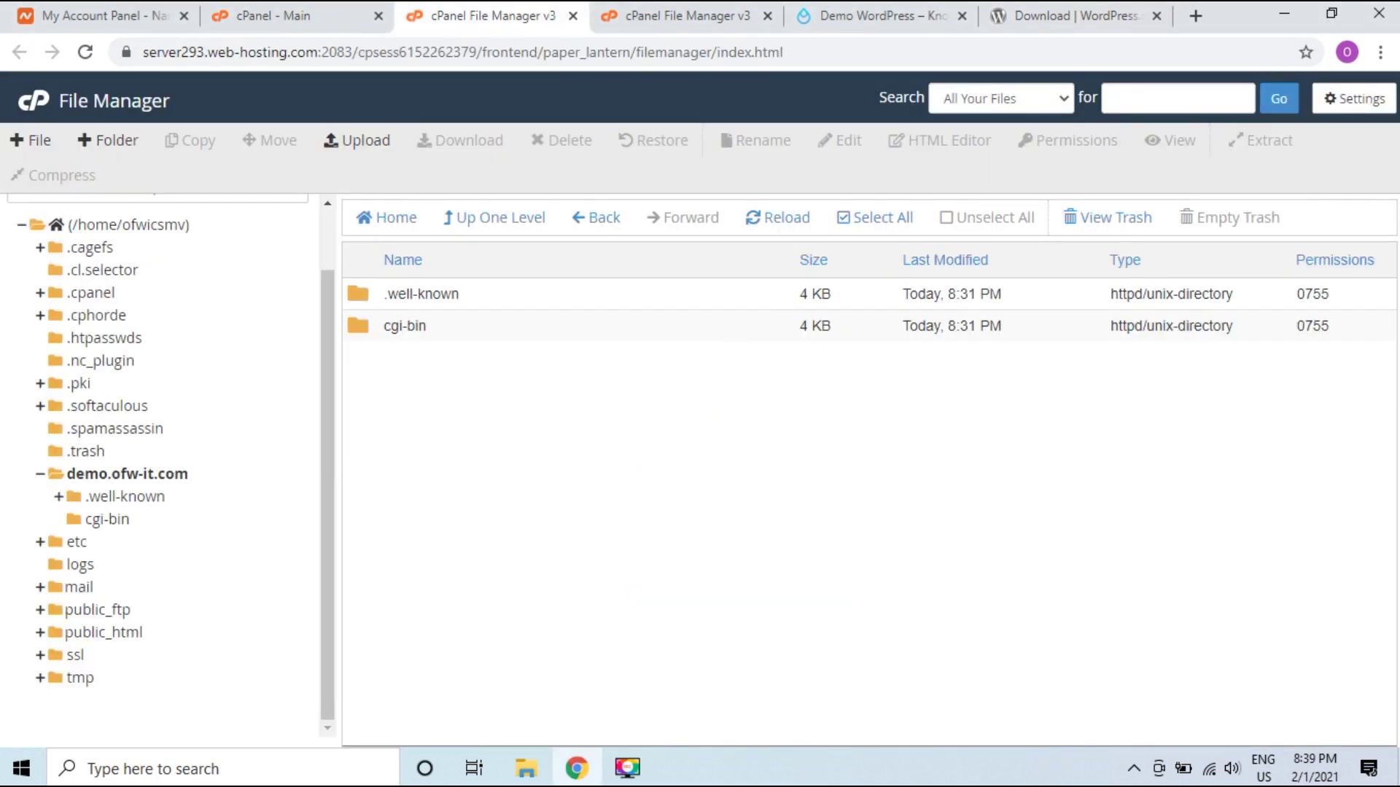
click(360, 143)
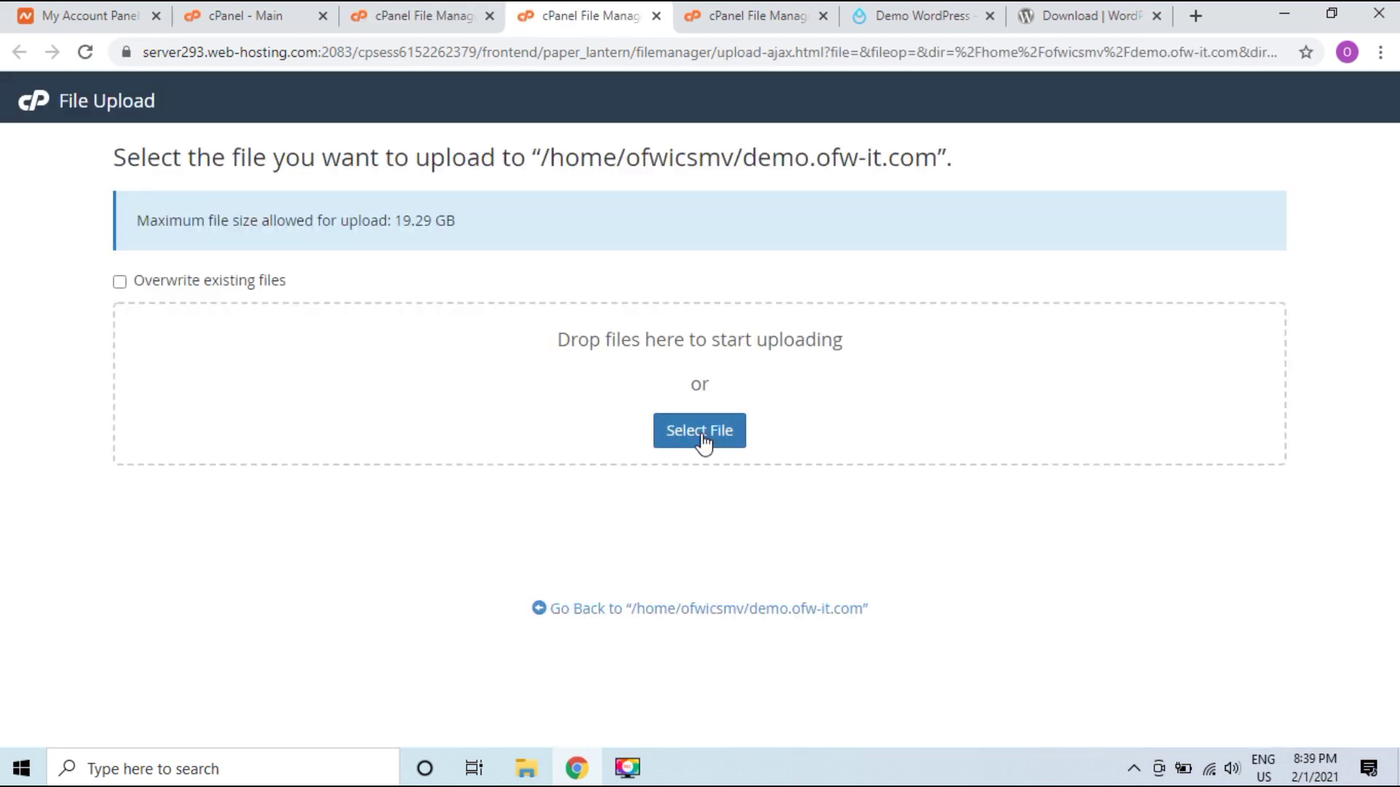
click(694, 443)
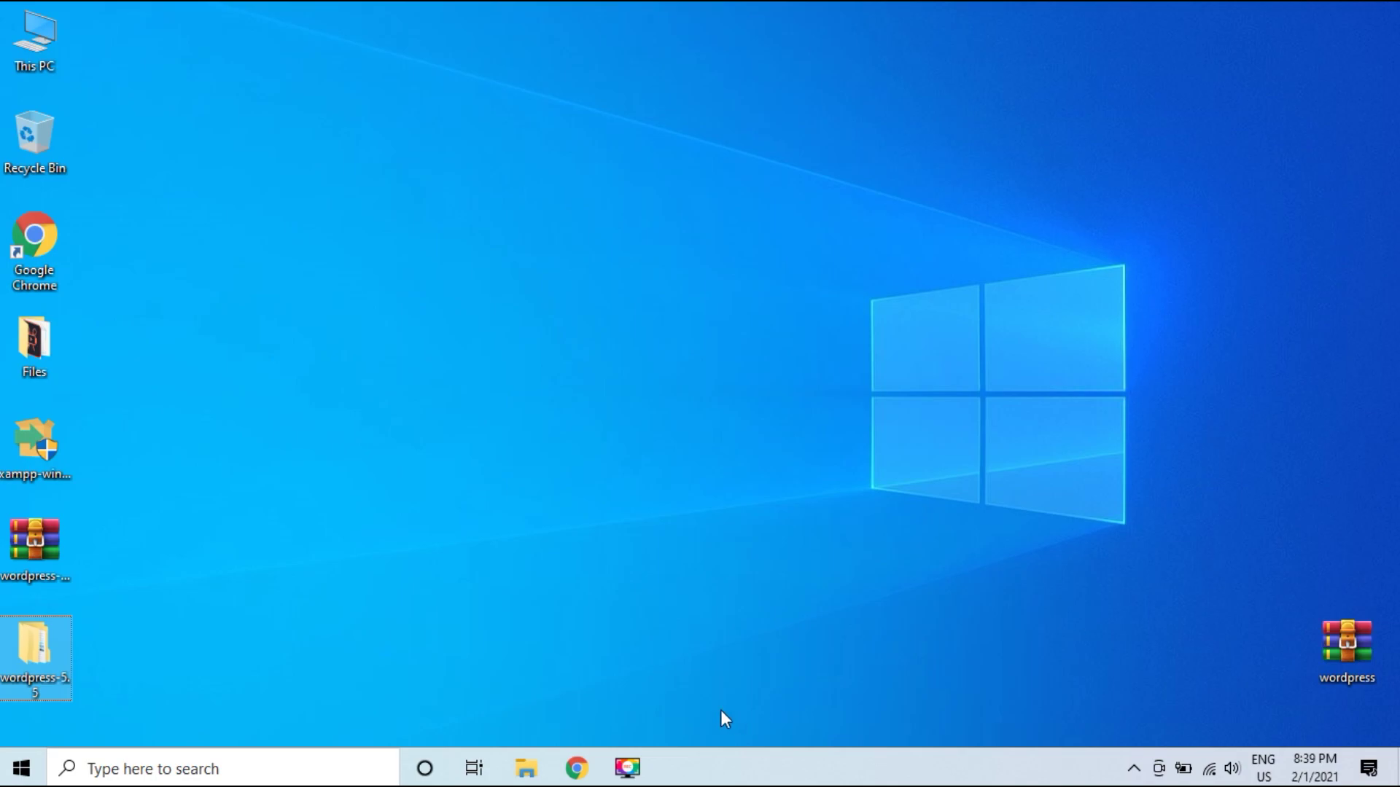
click(576, 768)
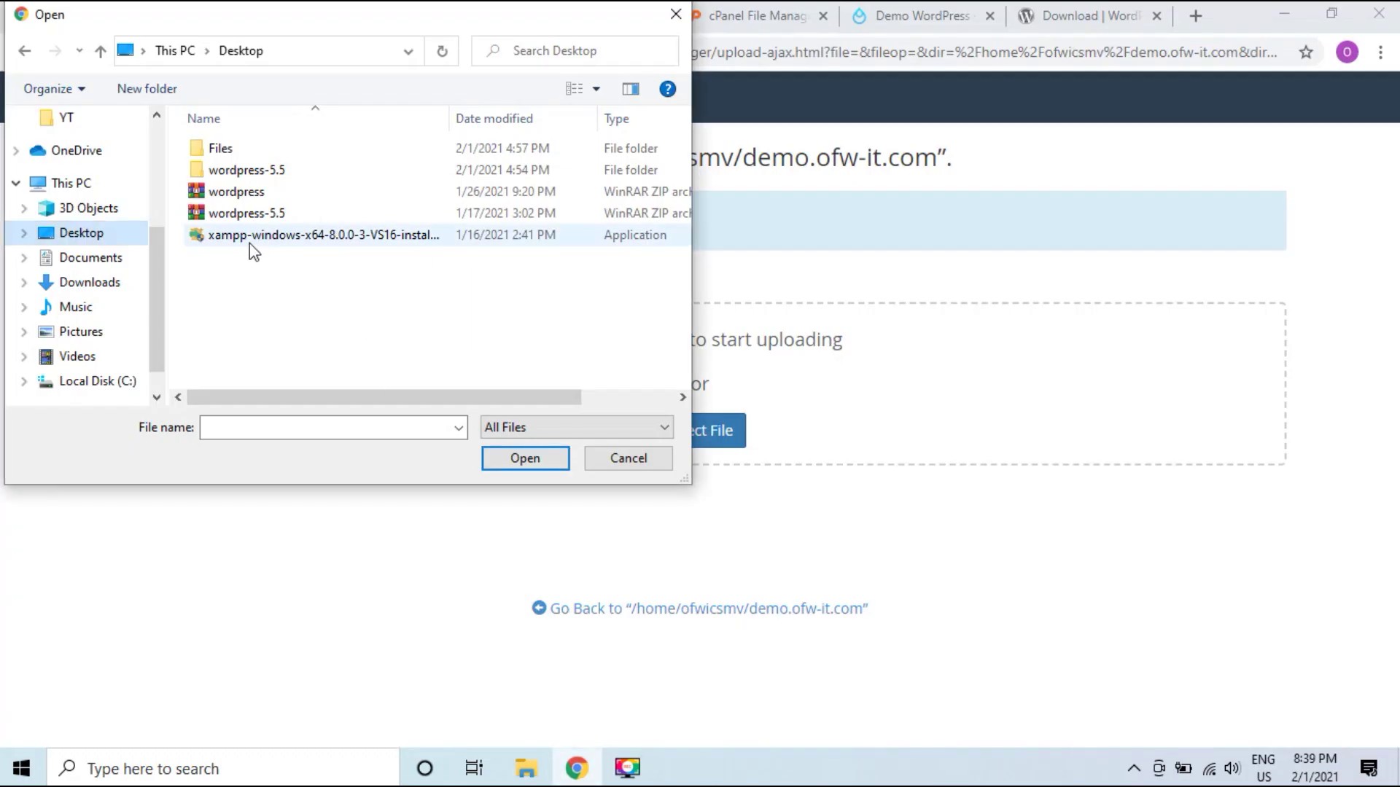
click(243, 199)
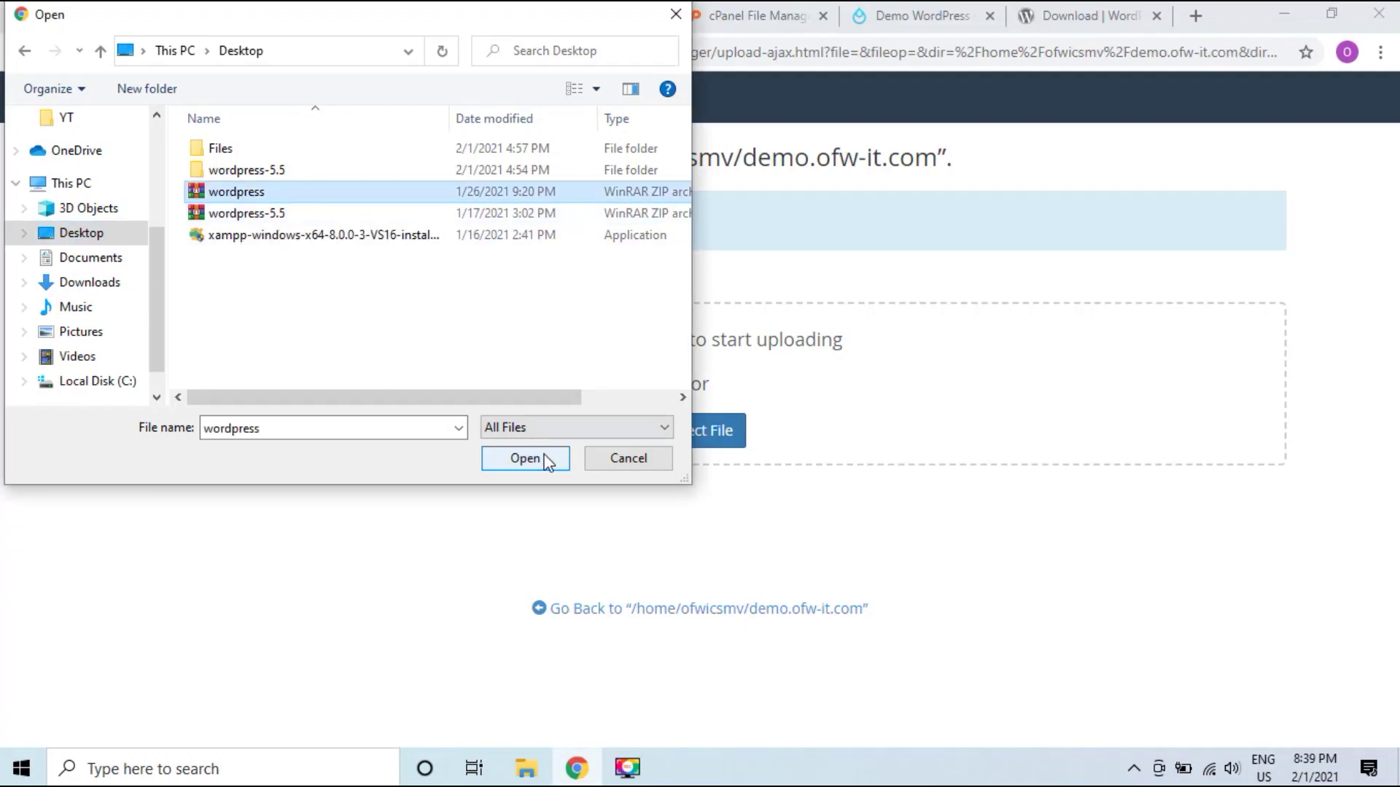
click(525, 458)
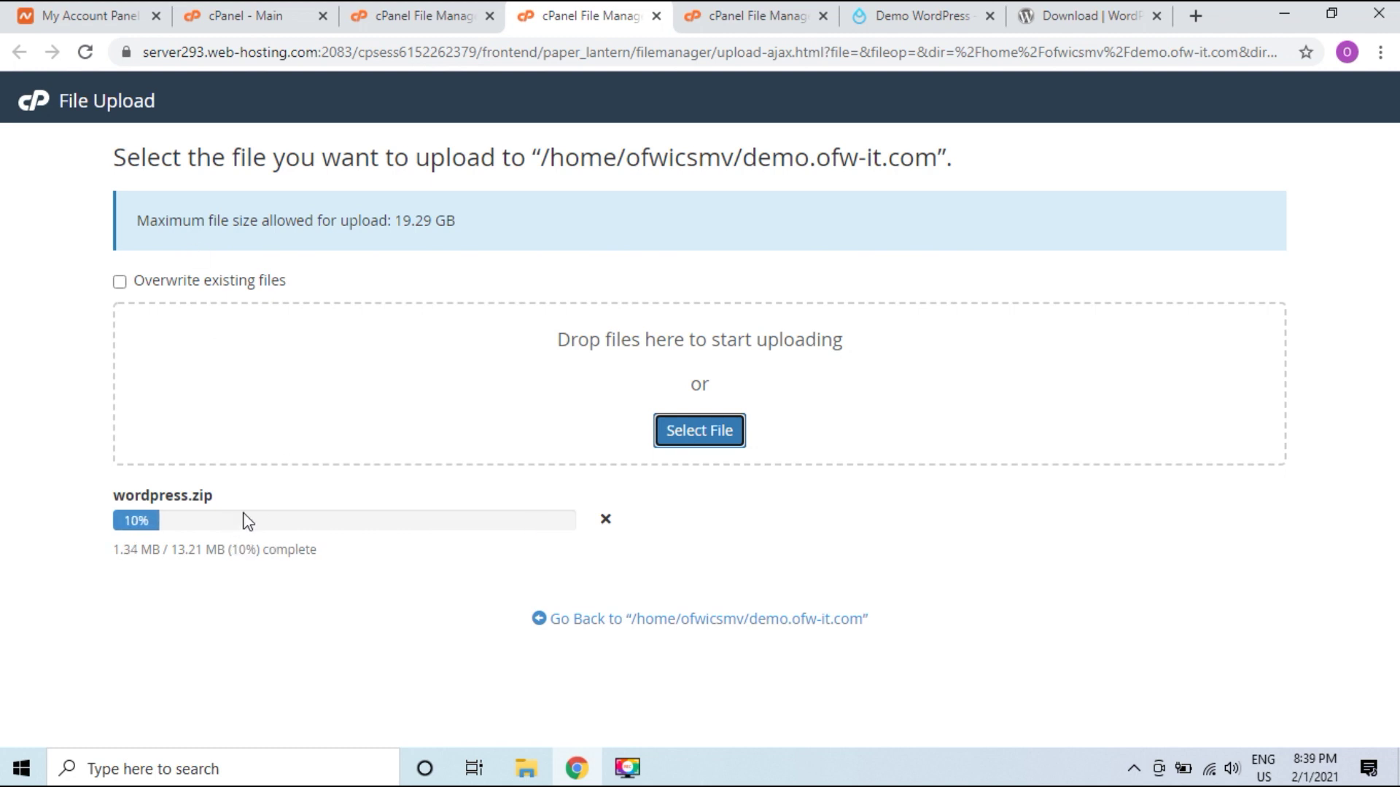
Open MySQL Databases from the cPanel main dashboard
click(248, 16)
scroll(515, 540, down, 5)
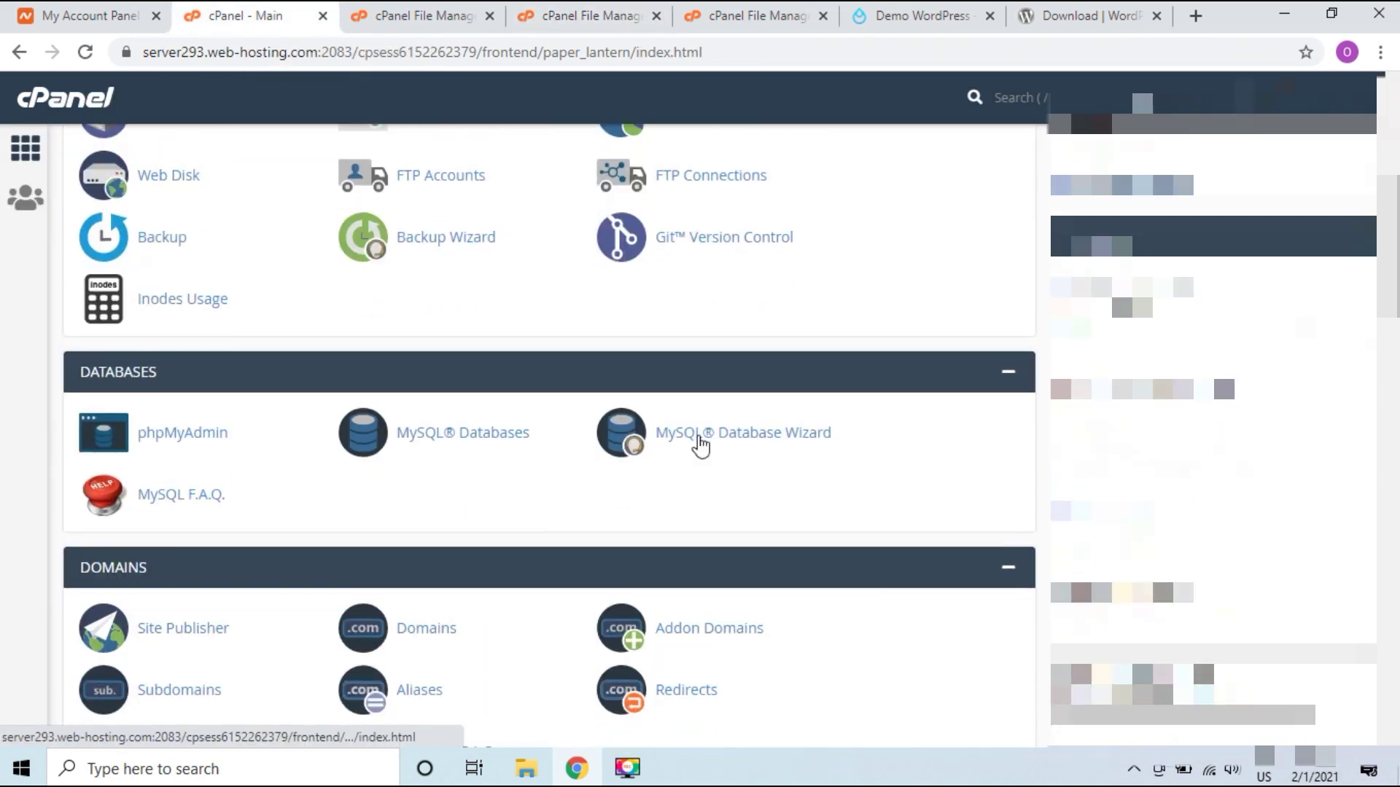
click(443, 438)
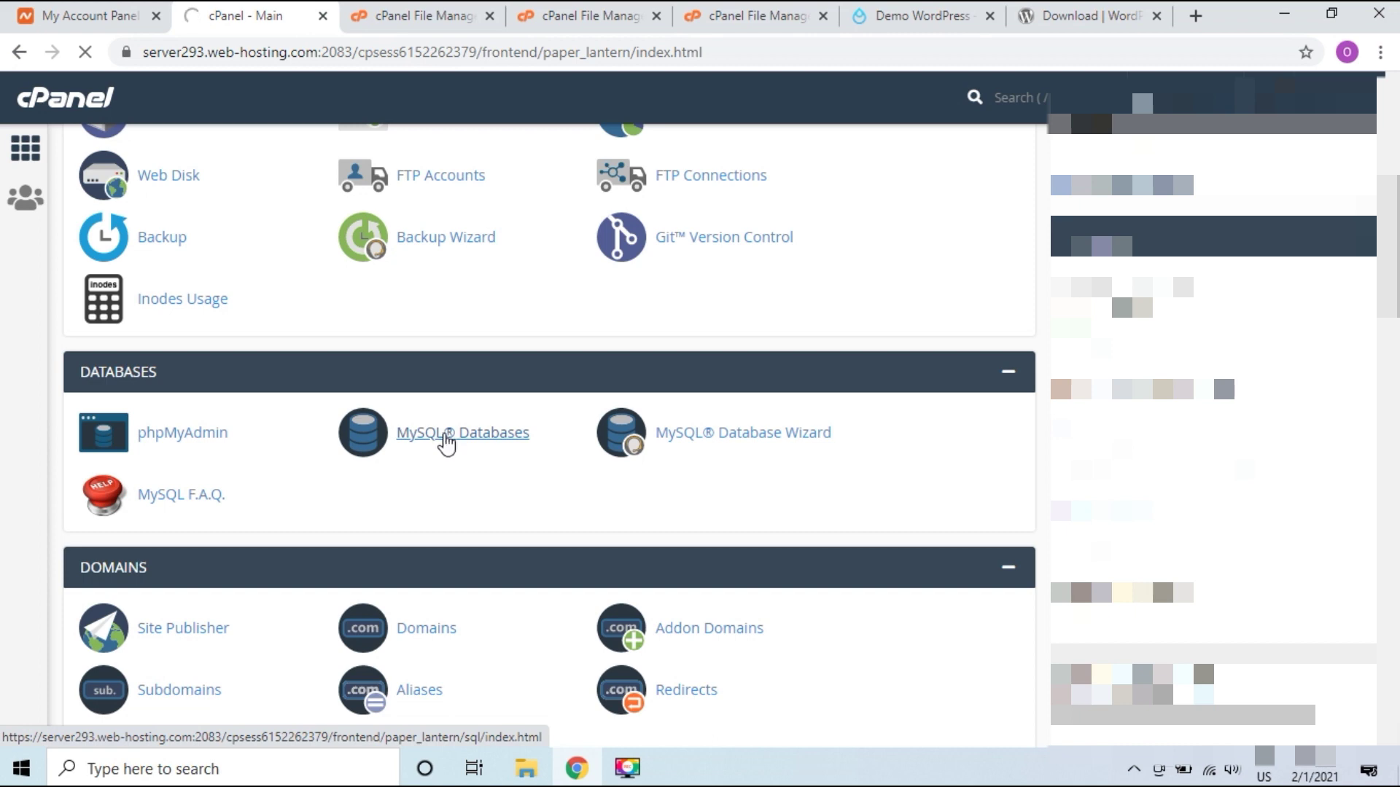
scroll(518, 475, down, 1)
scroll(518, 475, down, 1)
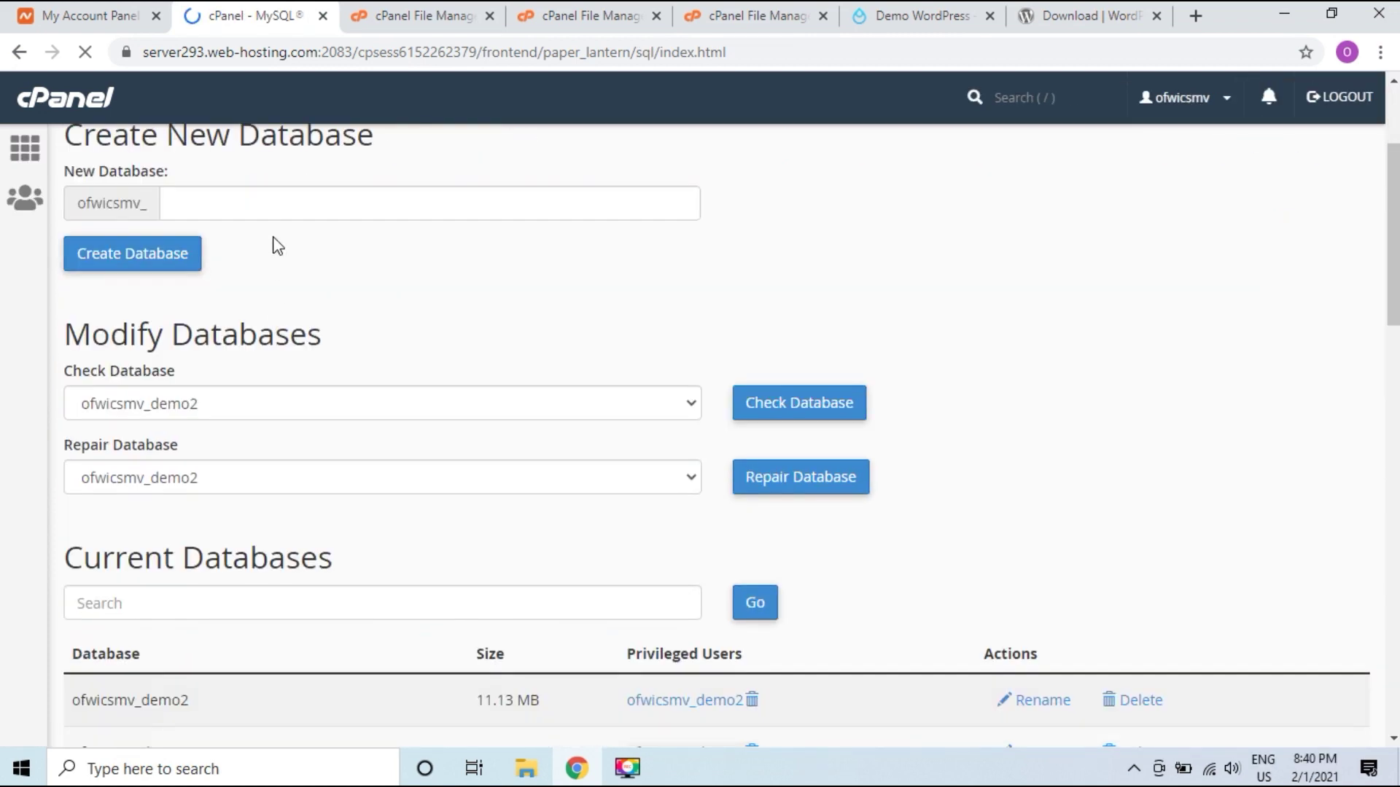
Create a new database named subdomainwp
click(272, 203)
key(Escape)
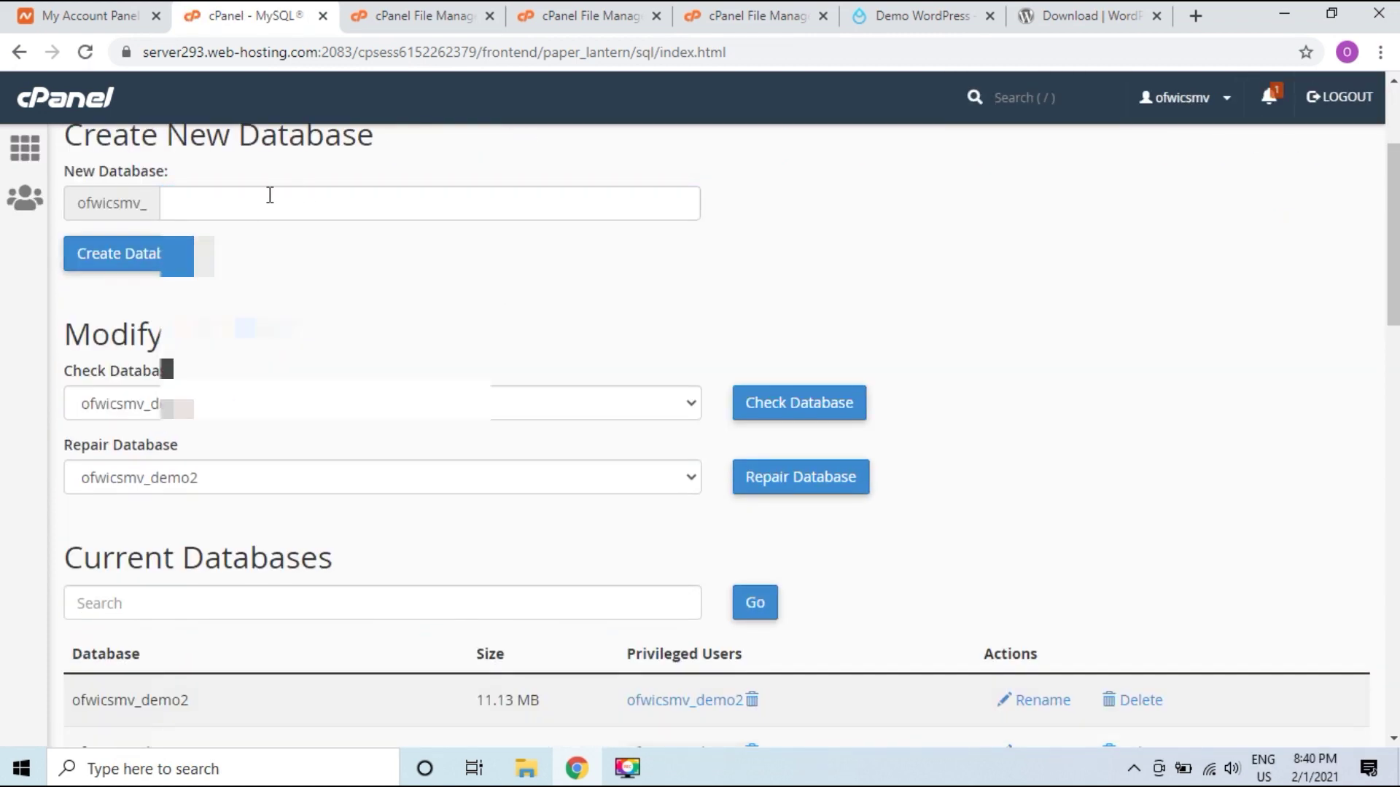
click(268, 195)
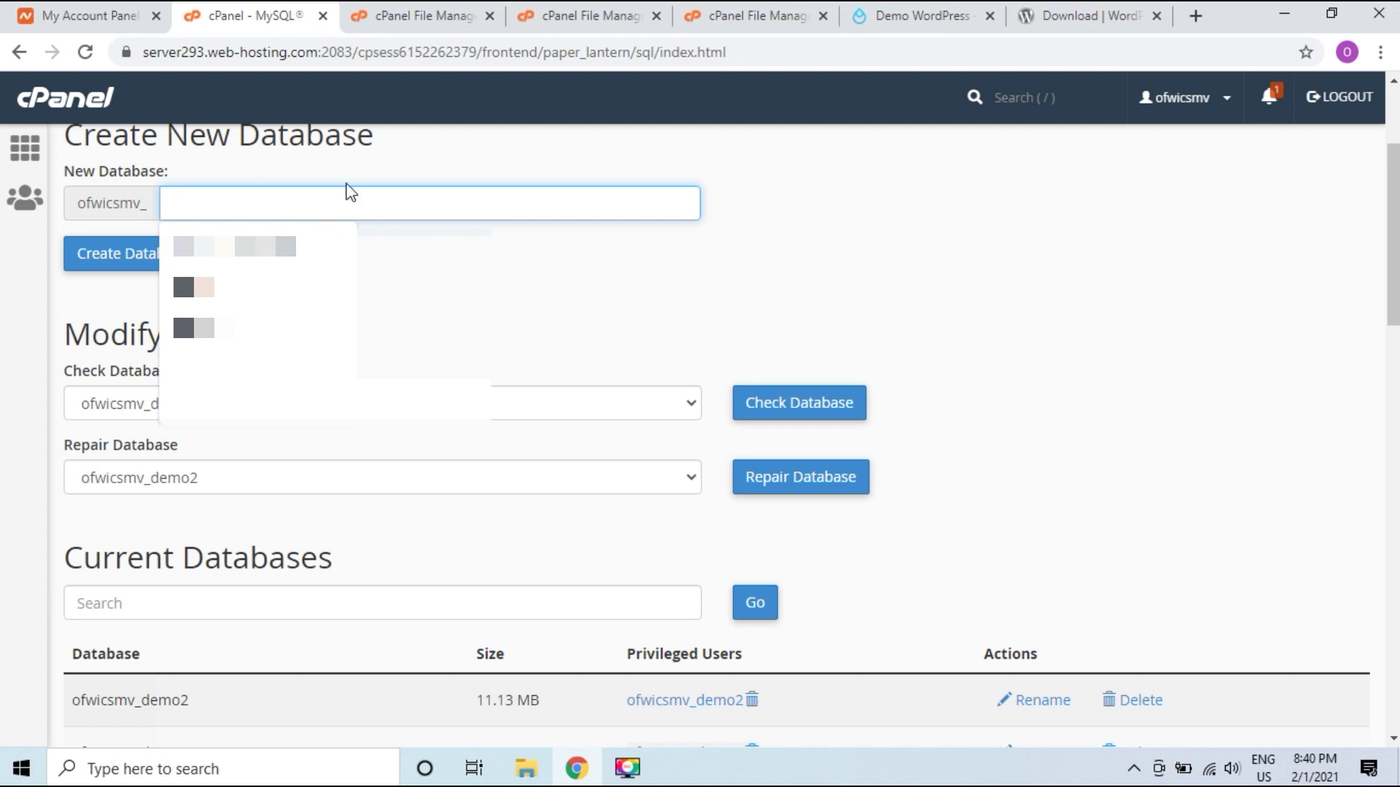
text(su)
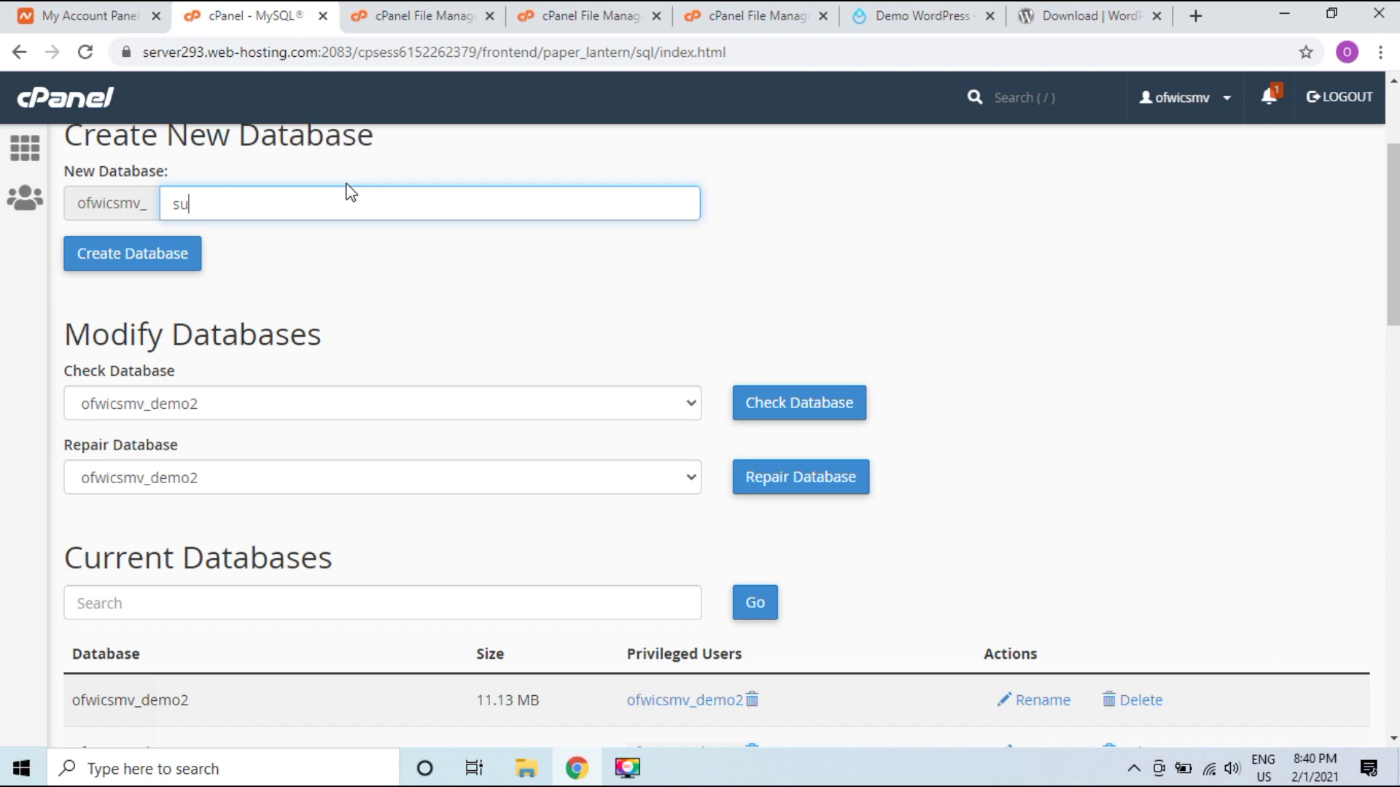
key(BackSpace)
key(BackSpace)
text(su)
click(250, 235)
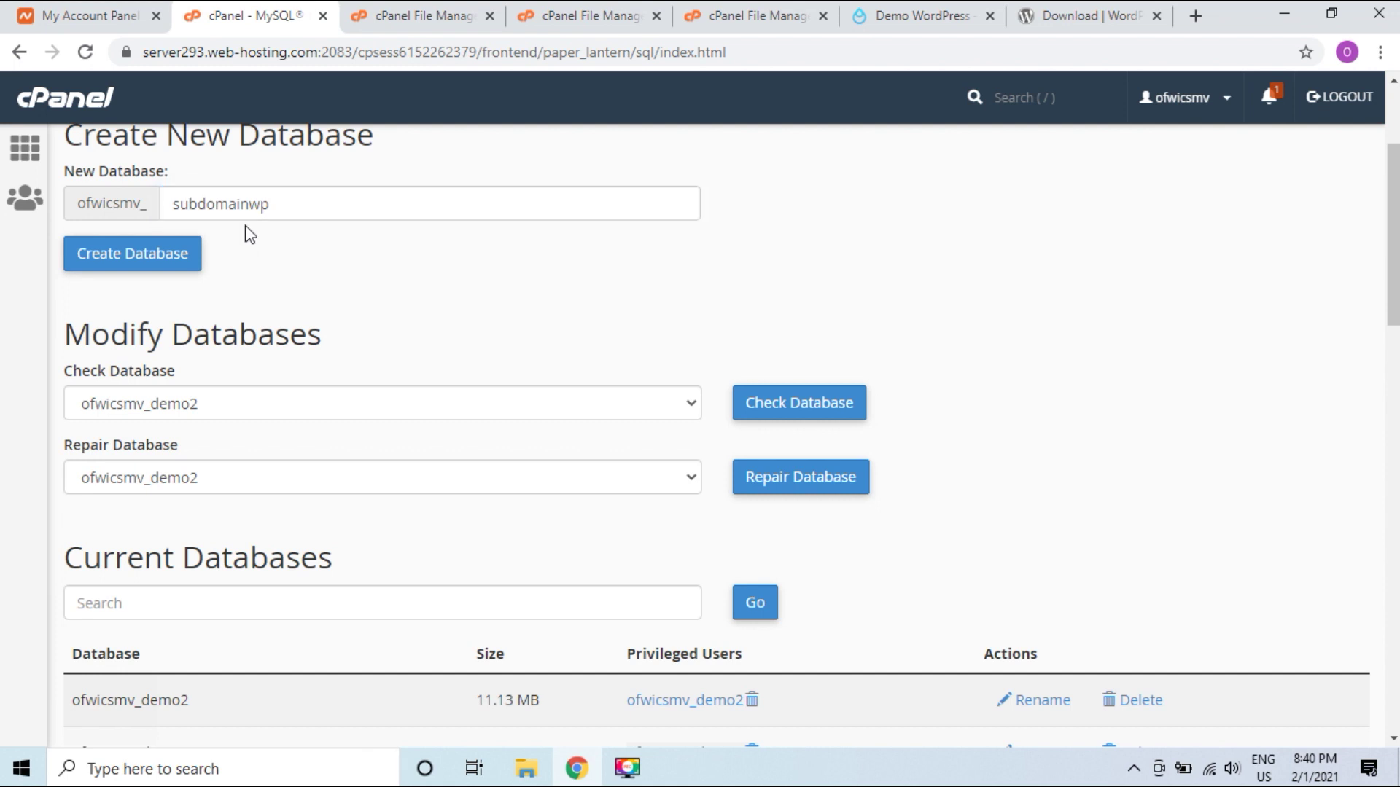
click(120, 264)
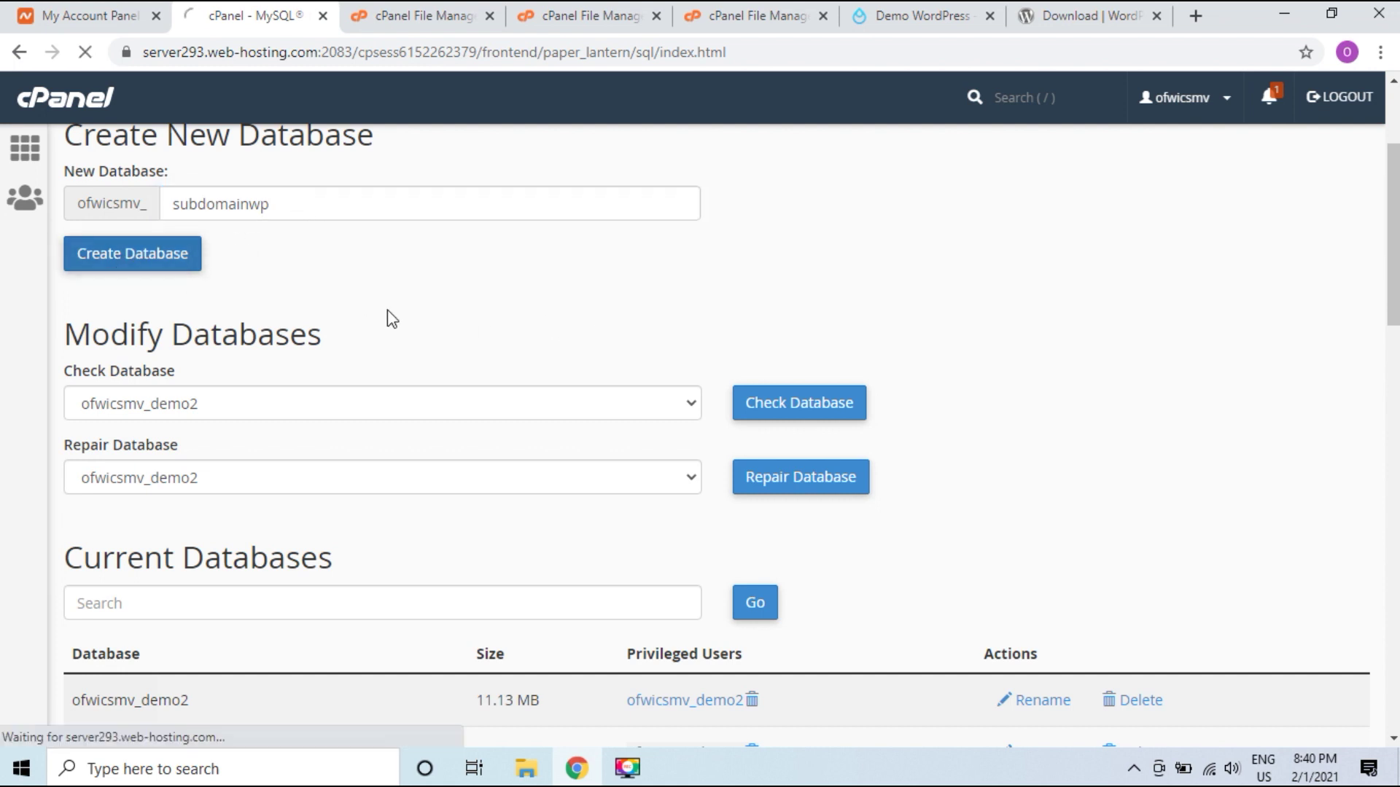
Copy cPanel's database-added success message
drag(435, 239, 119, 247)
key(ctrl+c)
right_click(173, 246)
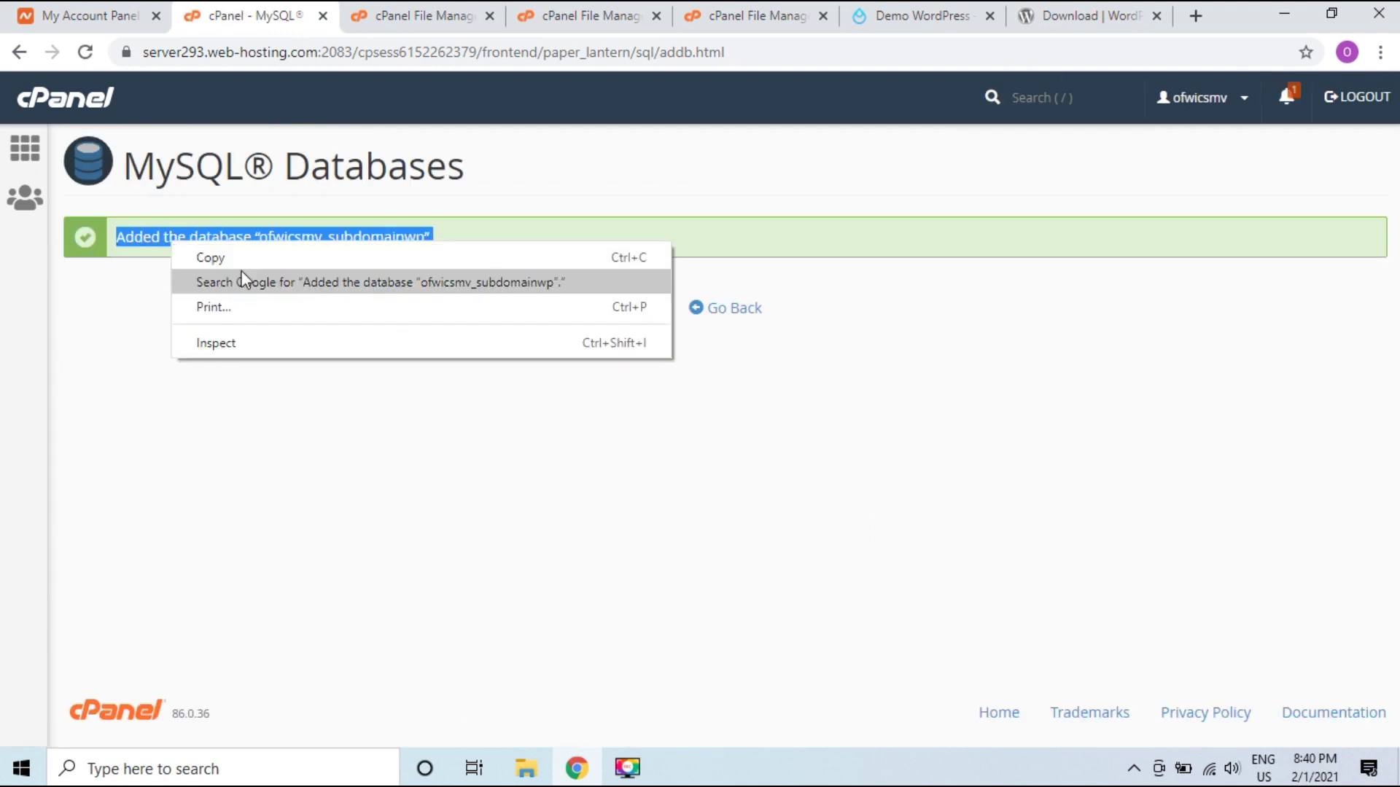
click(219, 259)
Paste the message into a new Notepad note, then minimize Notepad
click(262, 769)
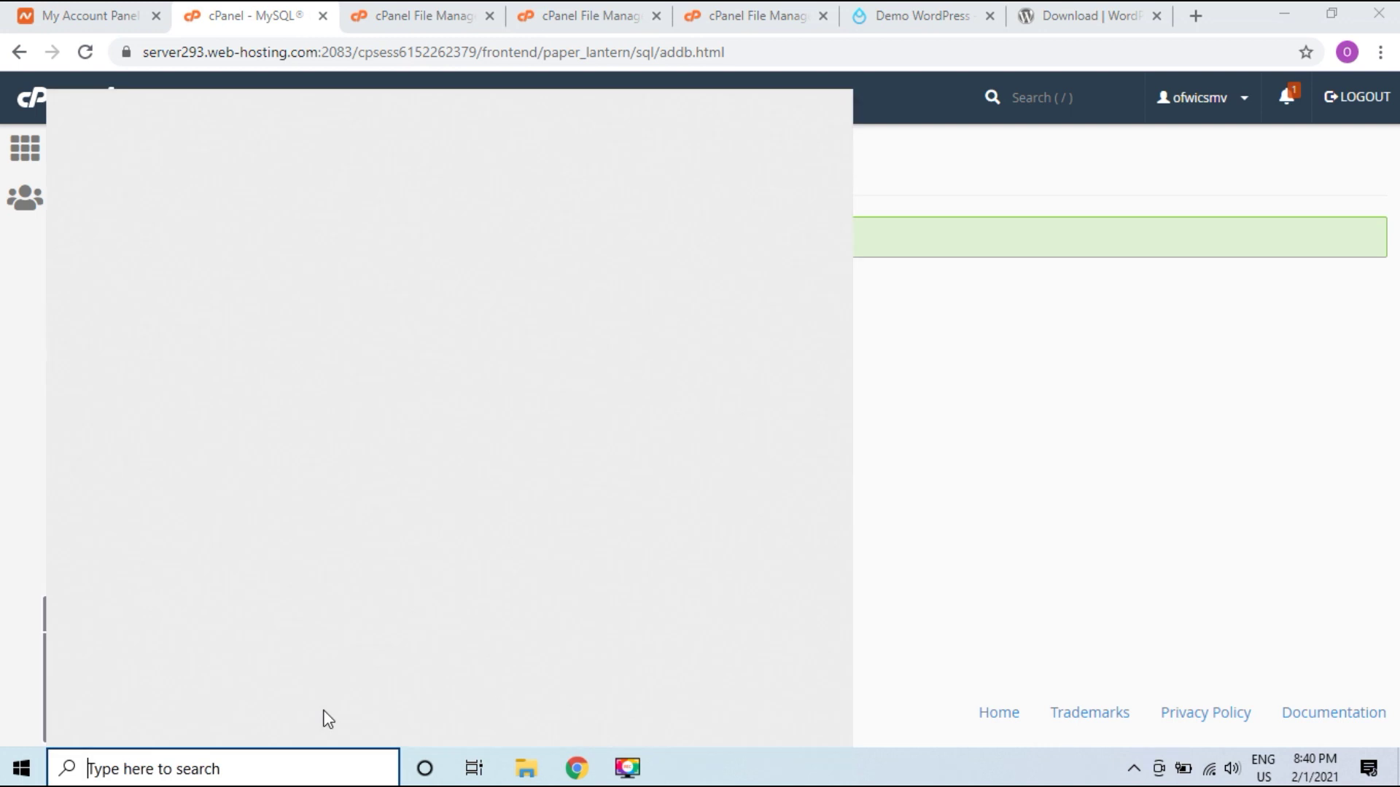
text(nopt)
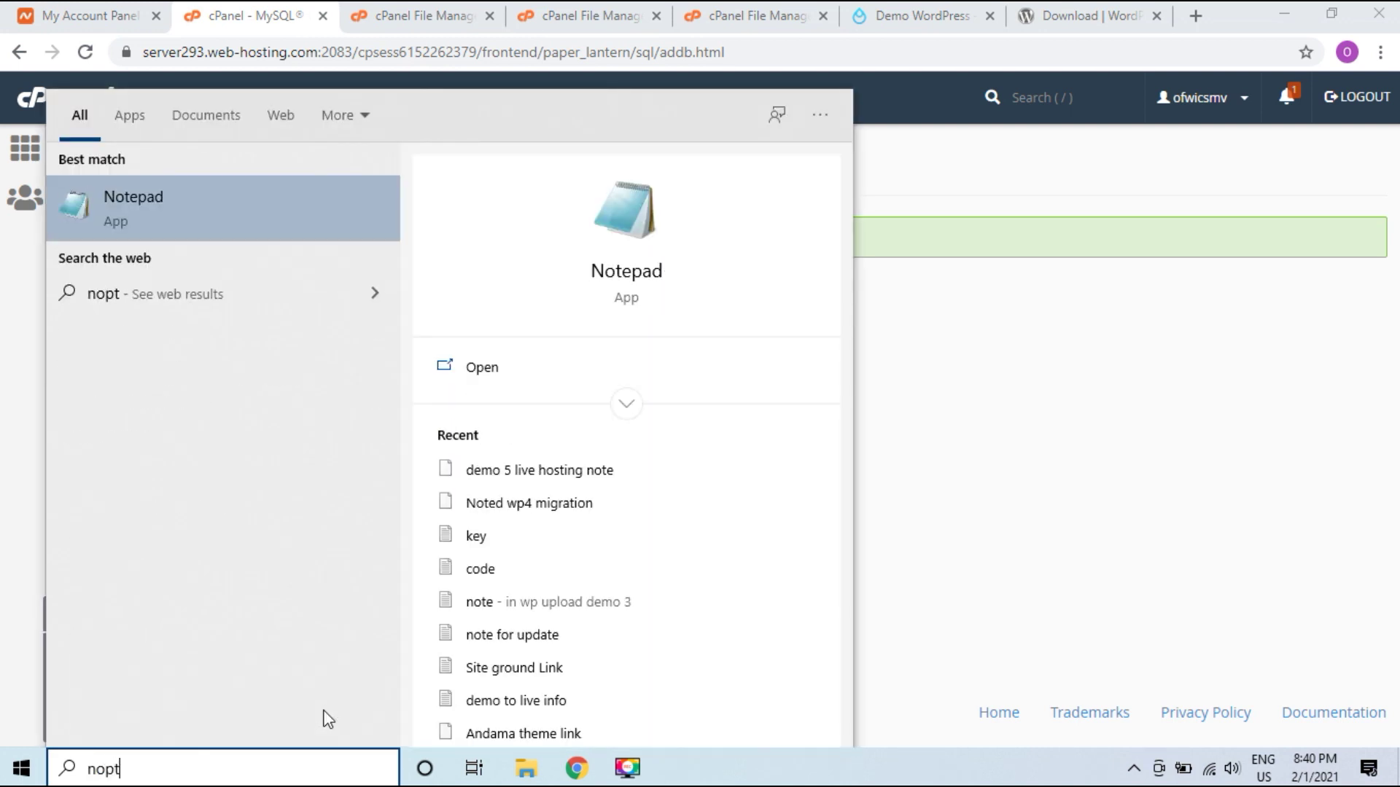
key(BackSpace)
text(tepad)
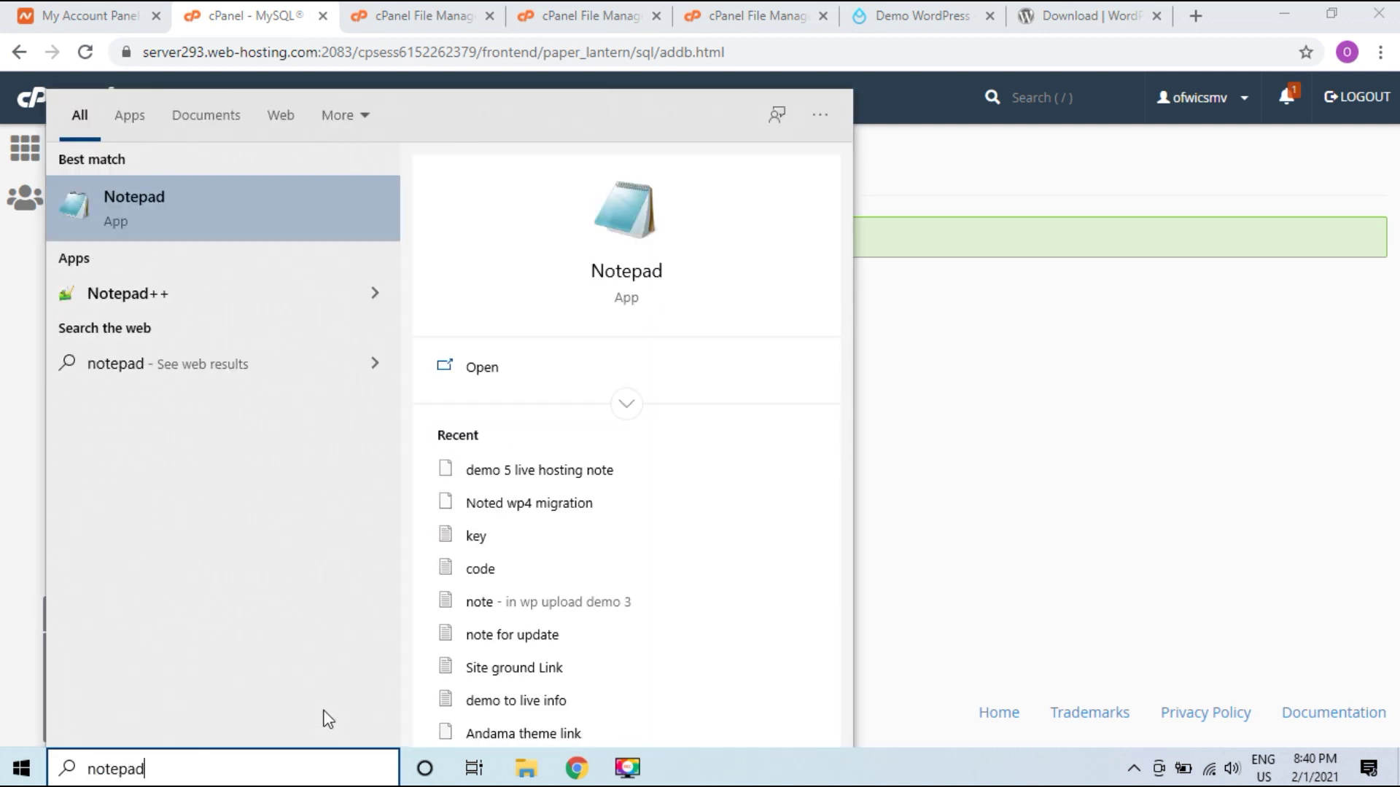
click(161, 218)
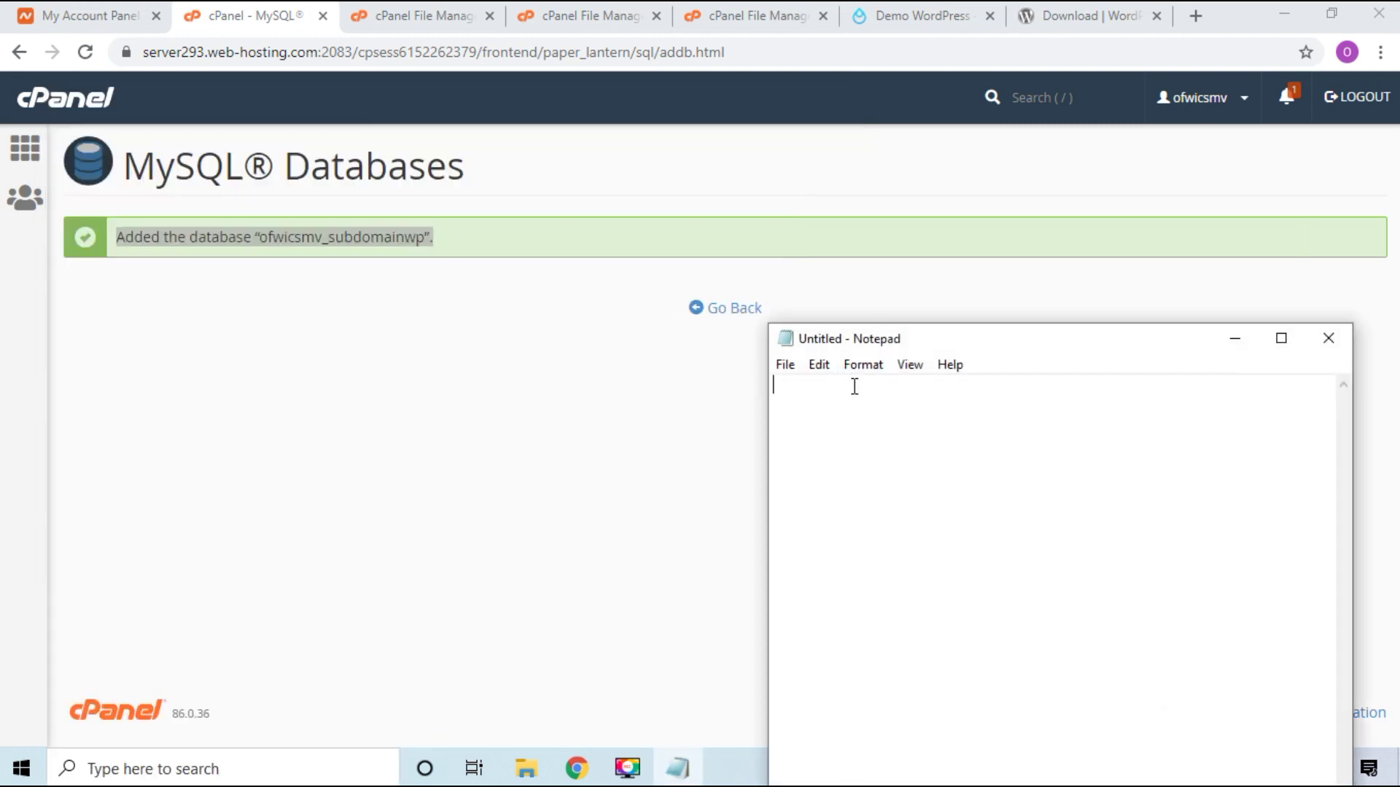
right_click(826, 395)
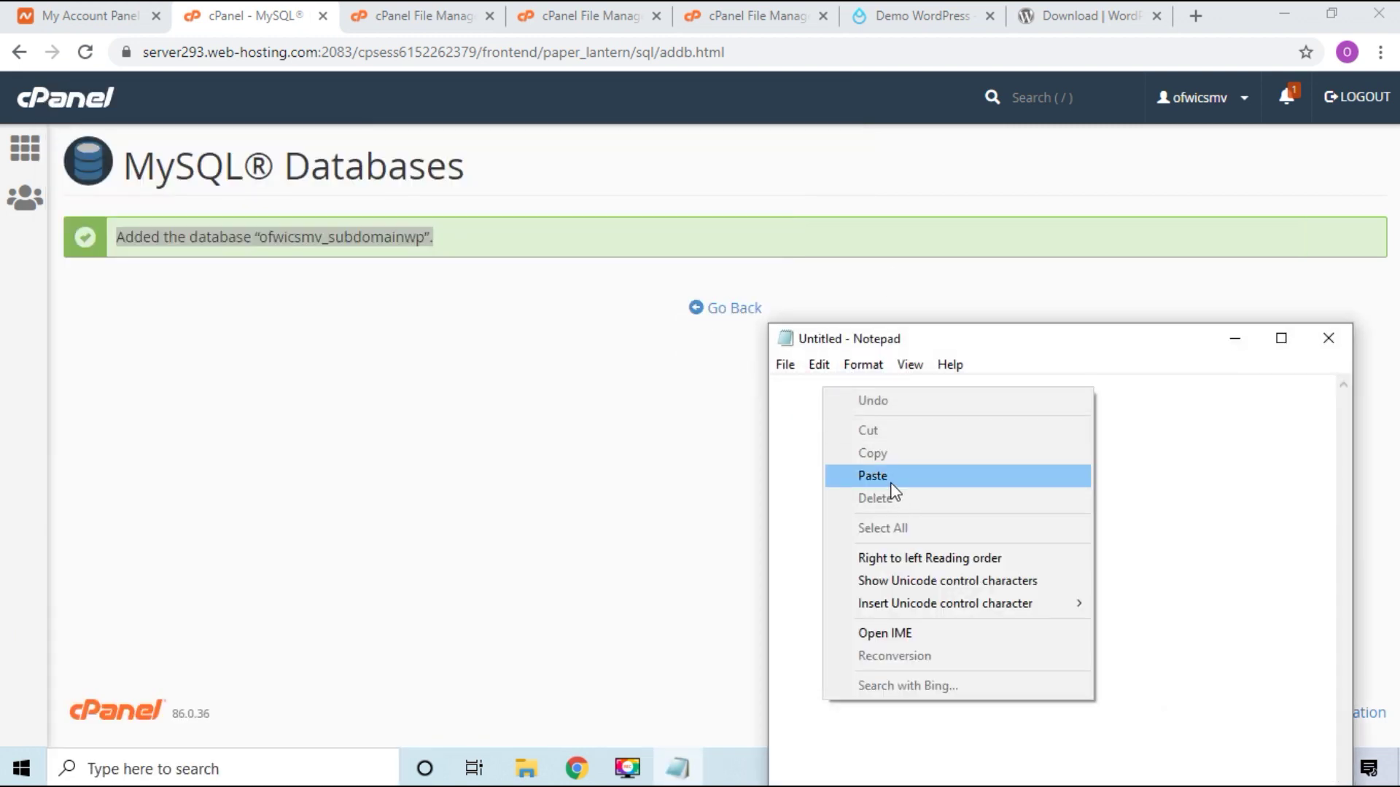
click(894, 477)
click(1238, 341)
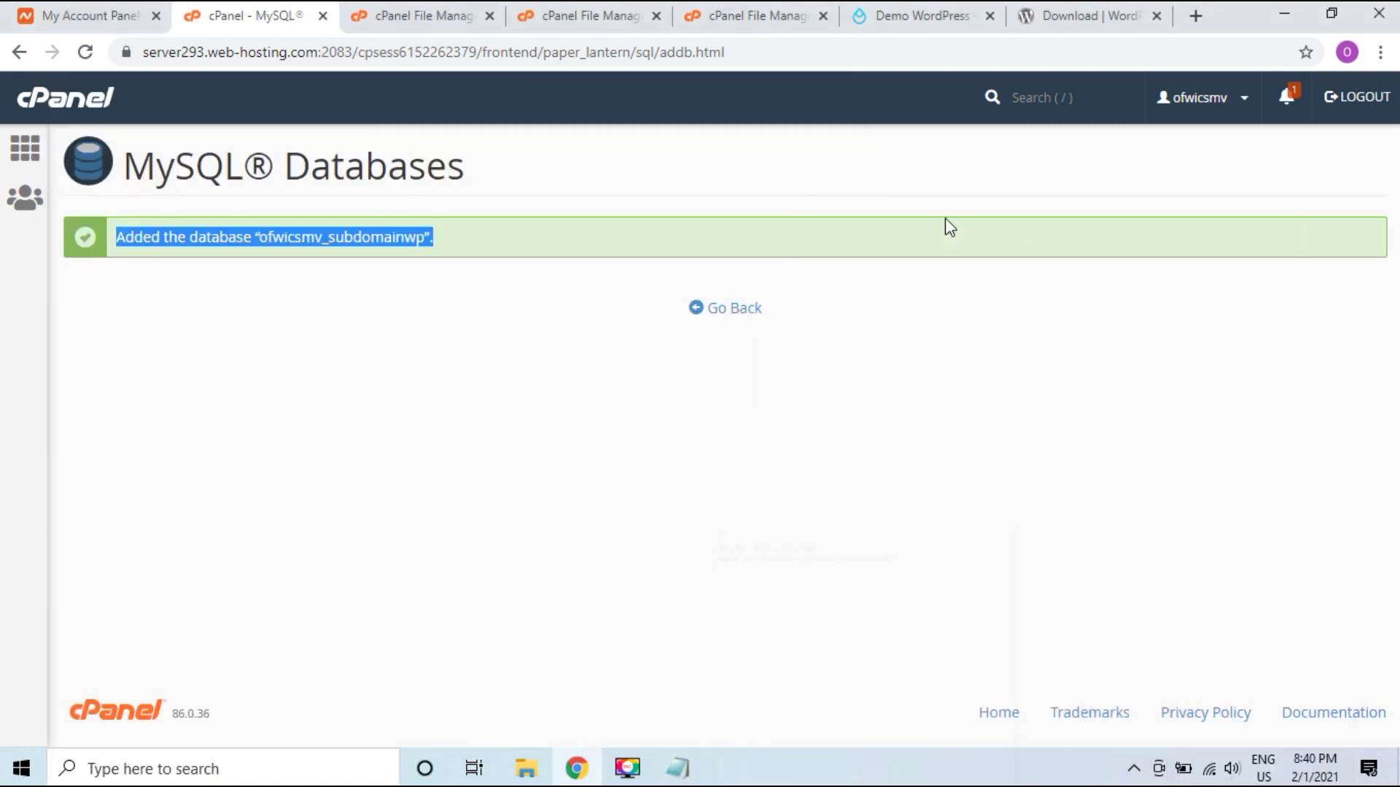
Enter subDomainUser as the new MySQL username under Add New User
click(731, 319)
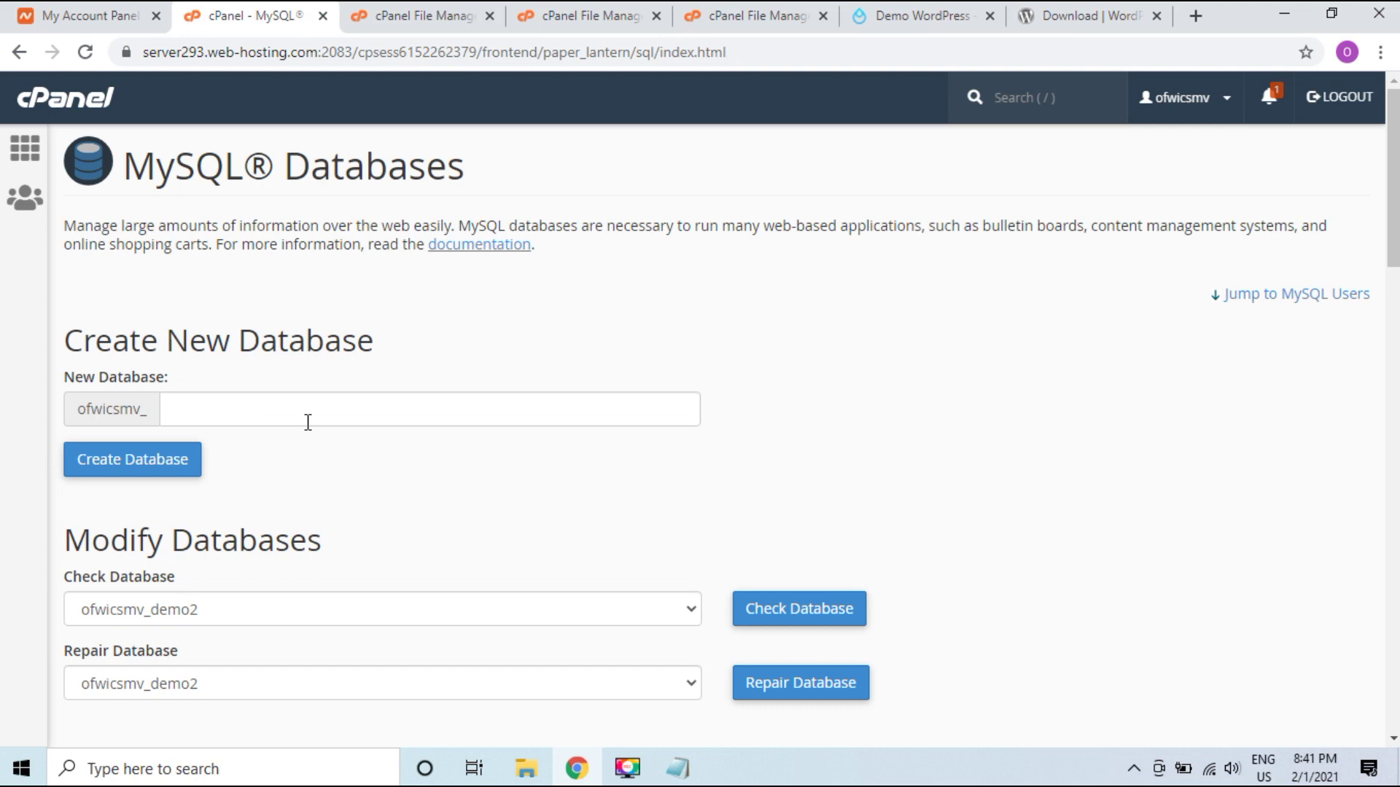
scroll(448, 427, down, 5)
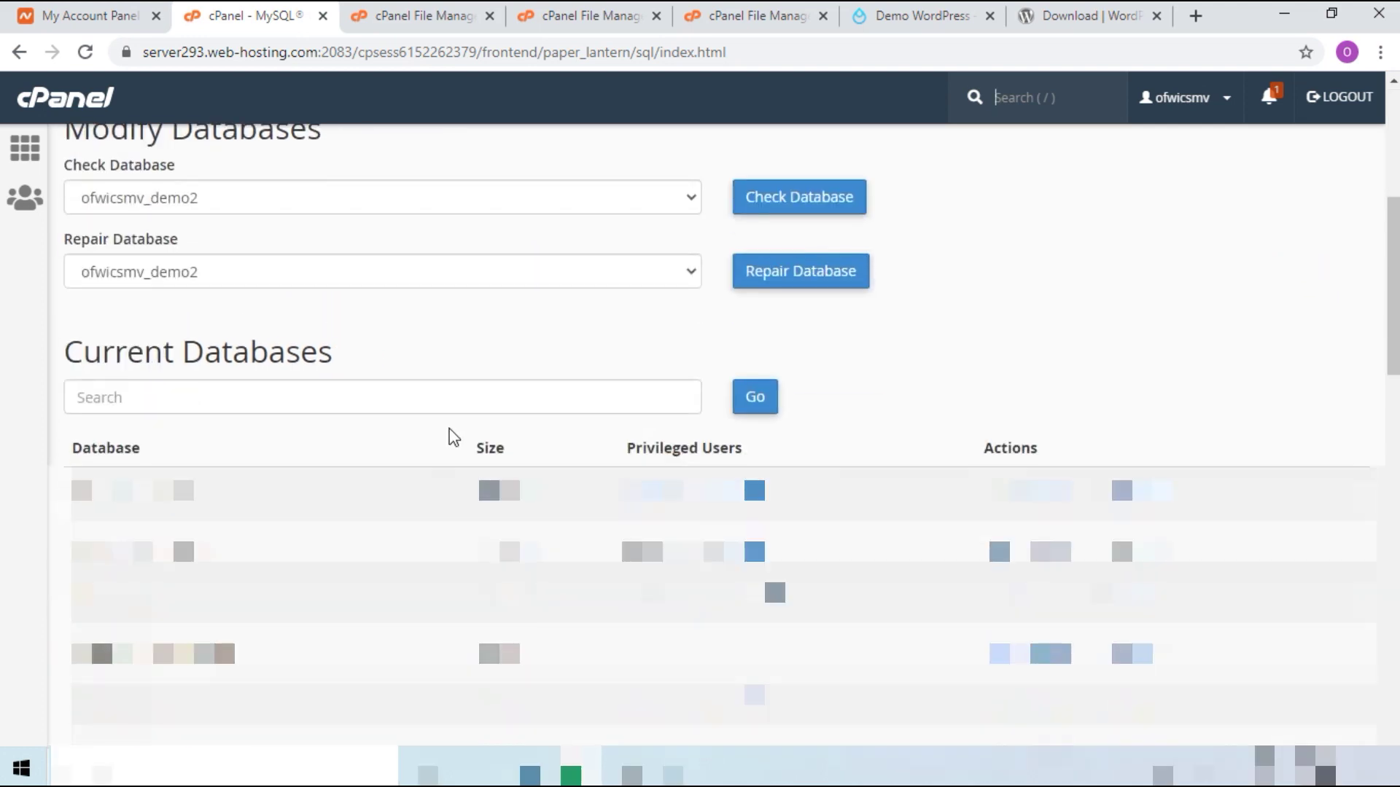
scroll(425, 403, down, 7)
drag(91, 301, 295, 307)
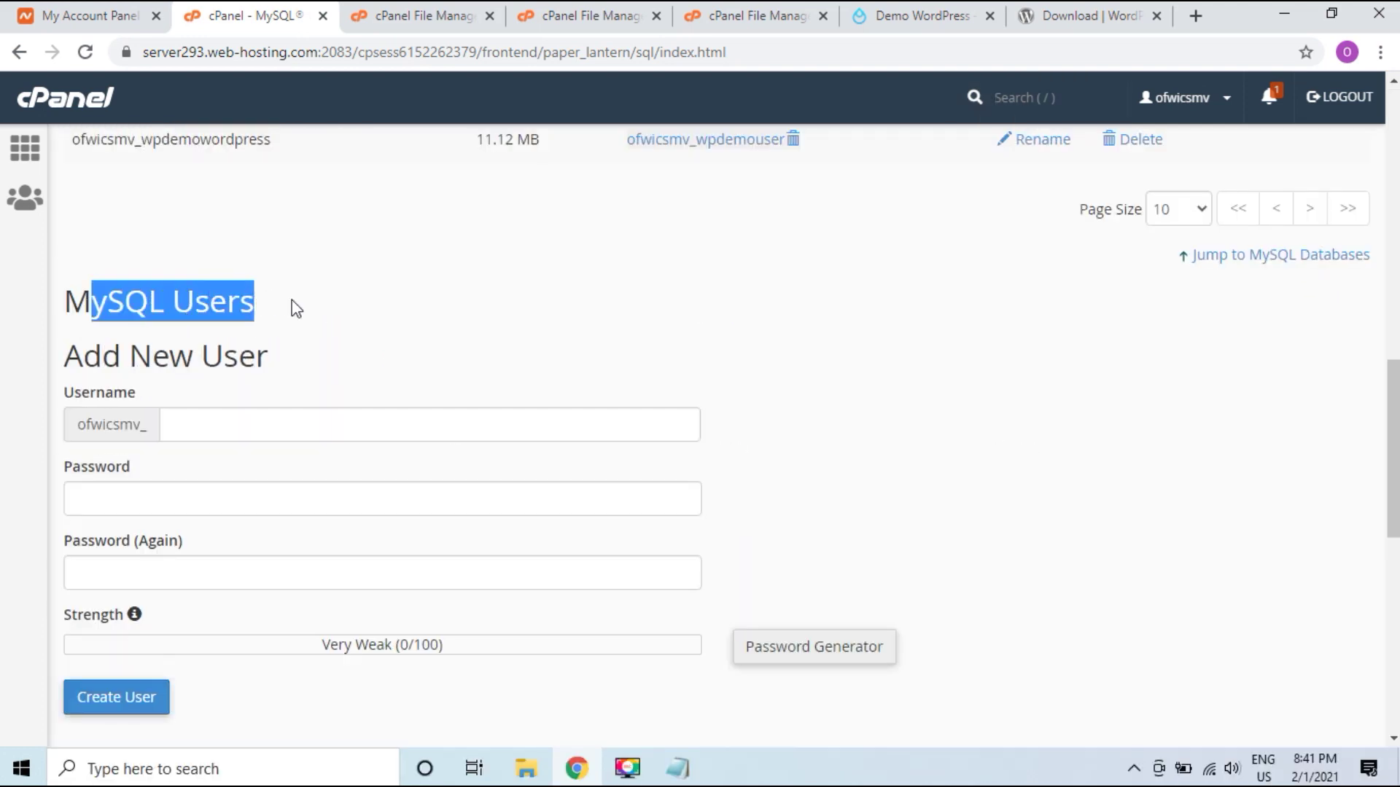
click(220, 423)
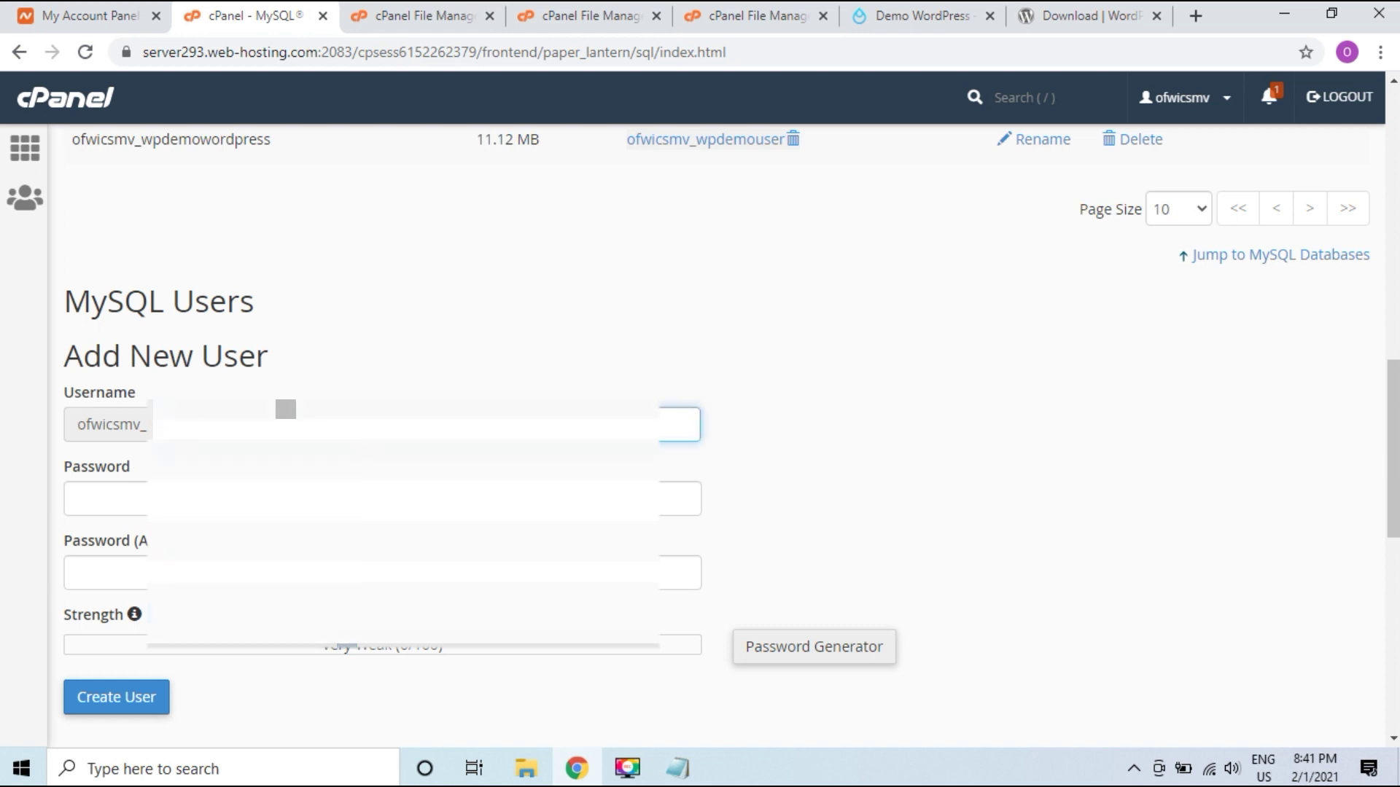
text(subdomainuser)
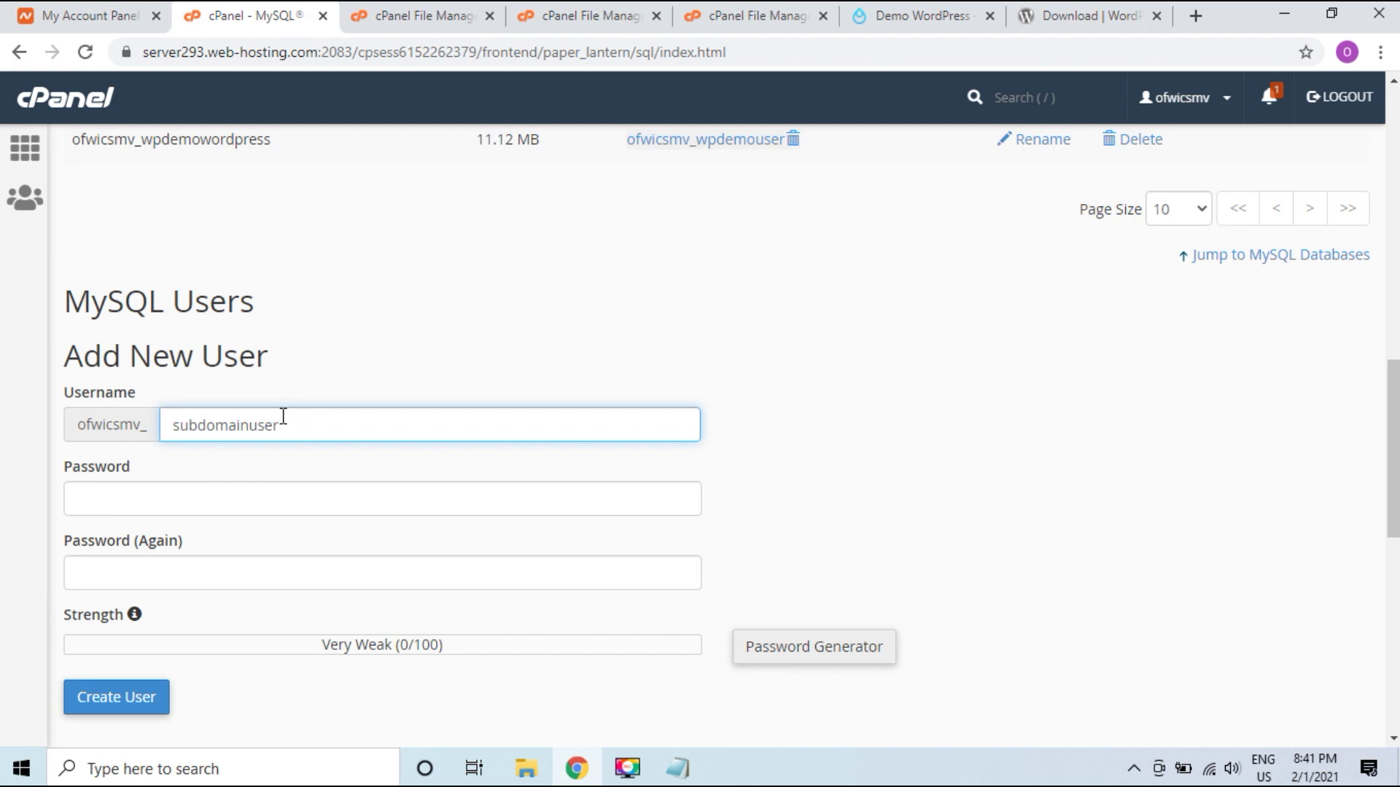
key(BackSpace)
click(279, 425)
key(BackSpace)
text(D)
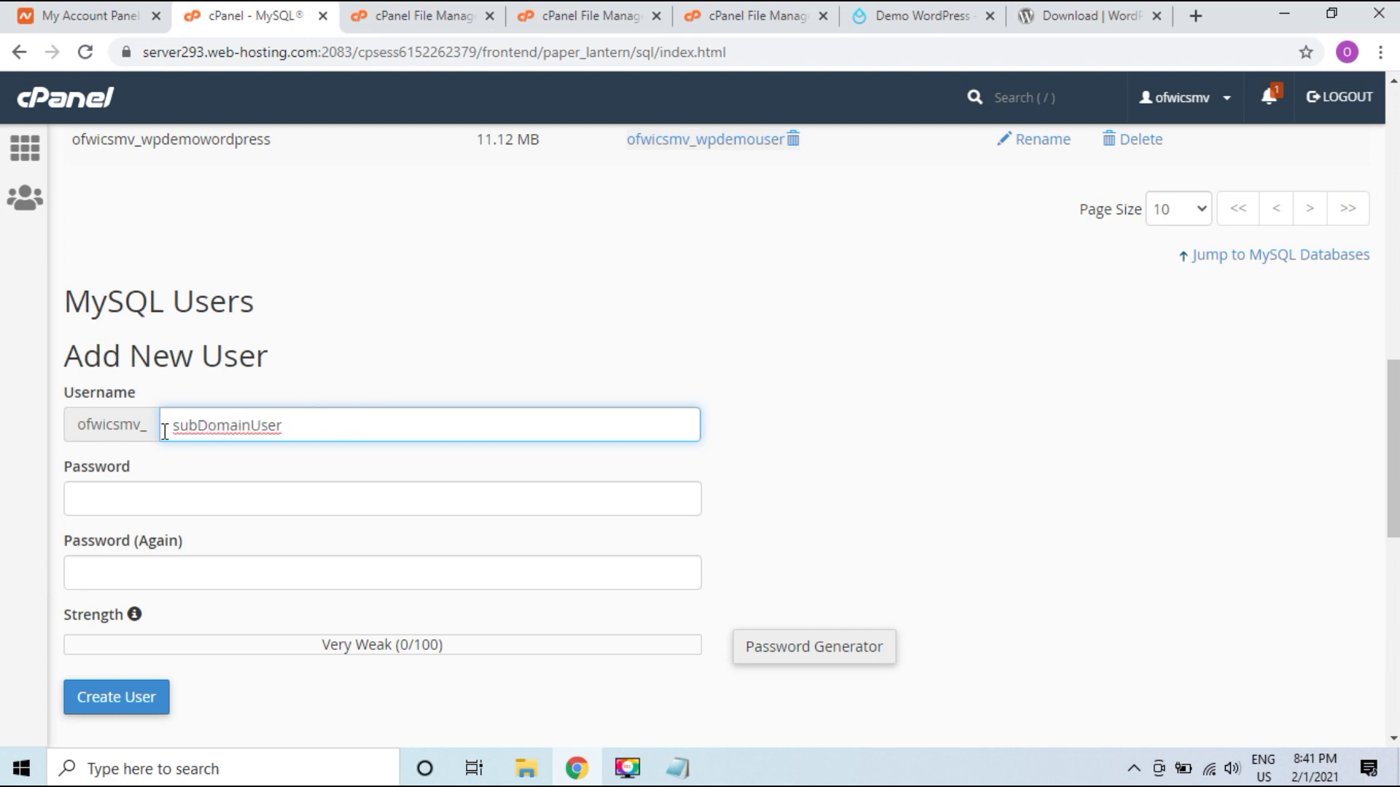
key(Tab)
Enter and confirm a strong password, then create the MySQL user
scroll(248, 366, down, 1)
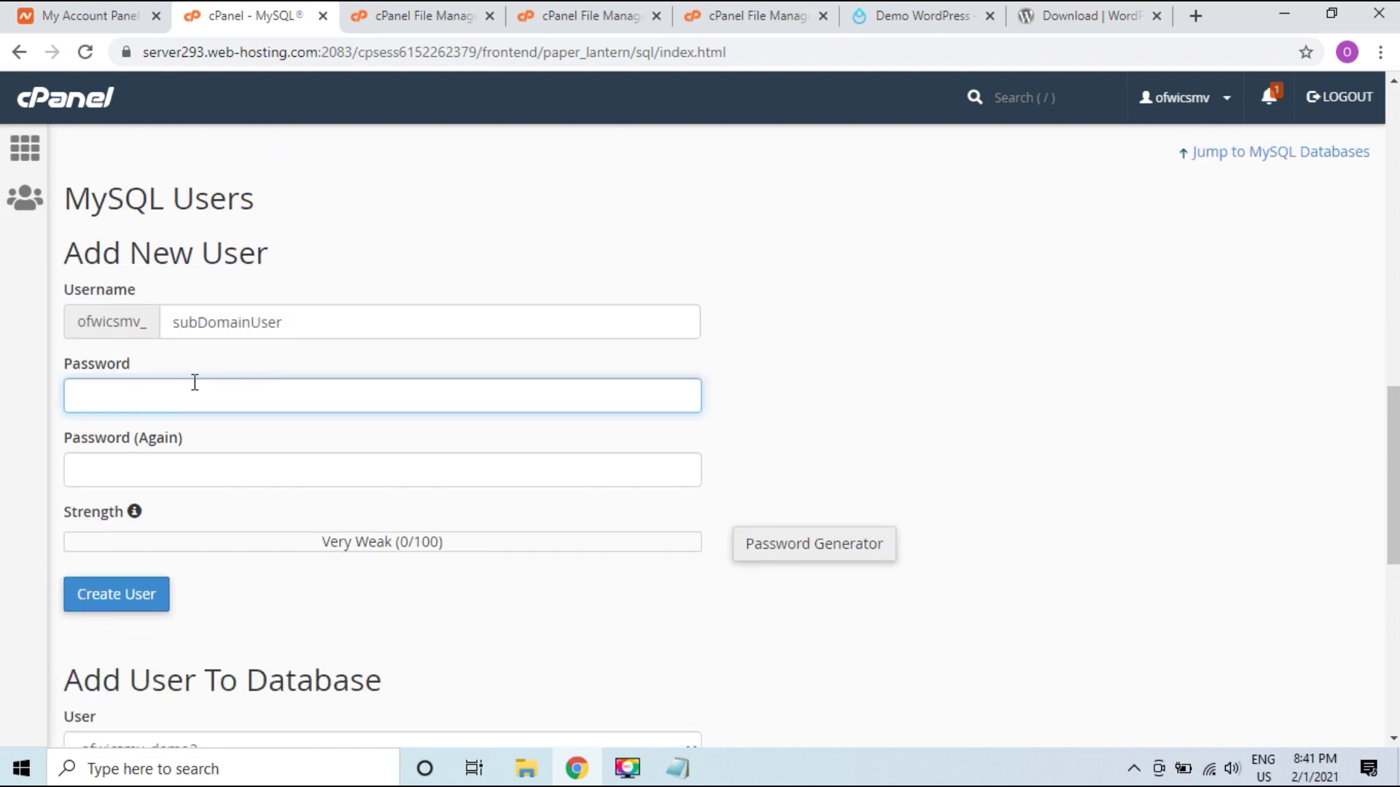
text(a)
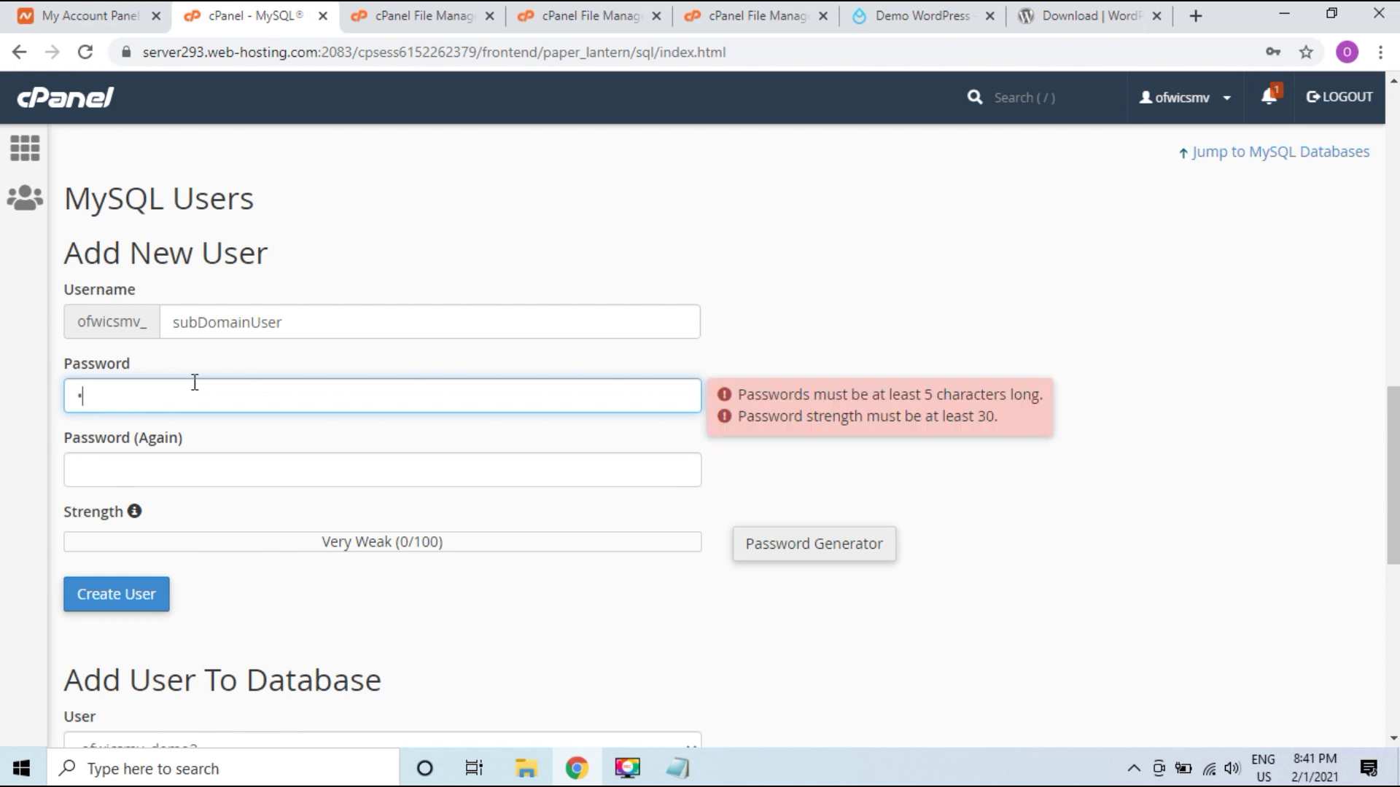
text(bcde)
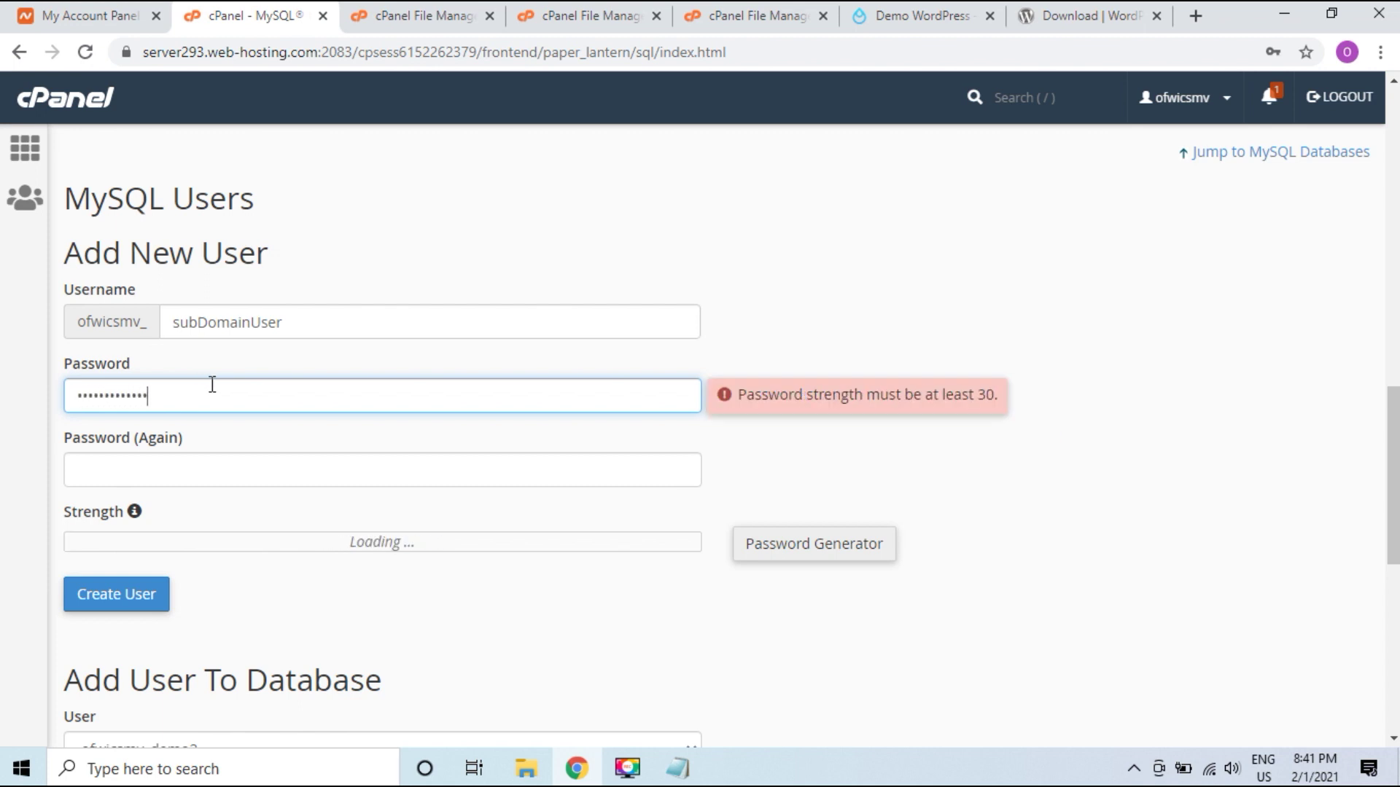
text(f)
click(253, 464)
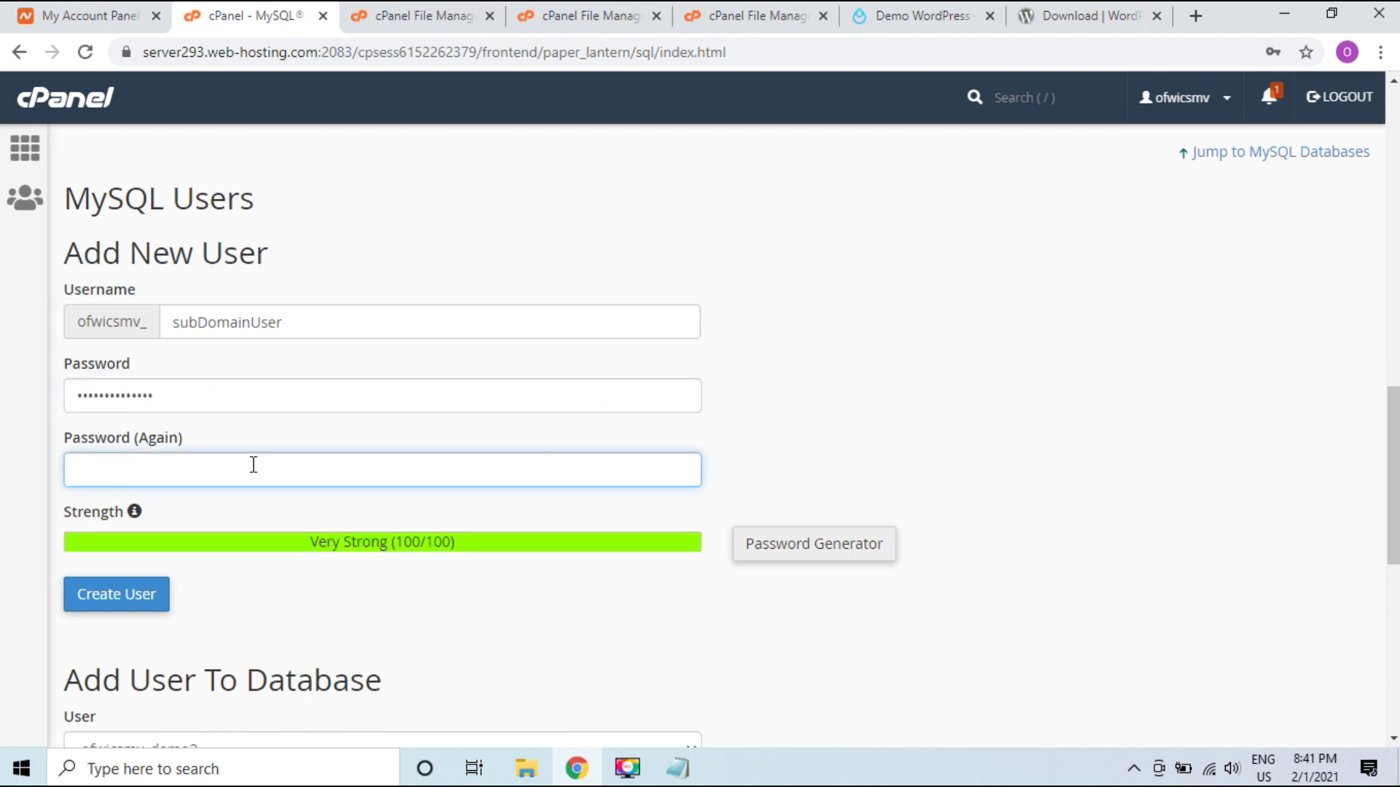
text(a)
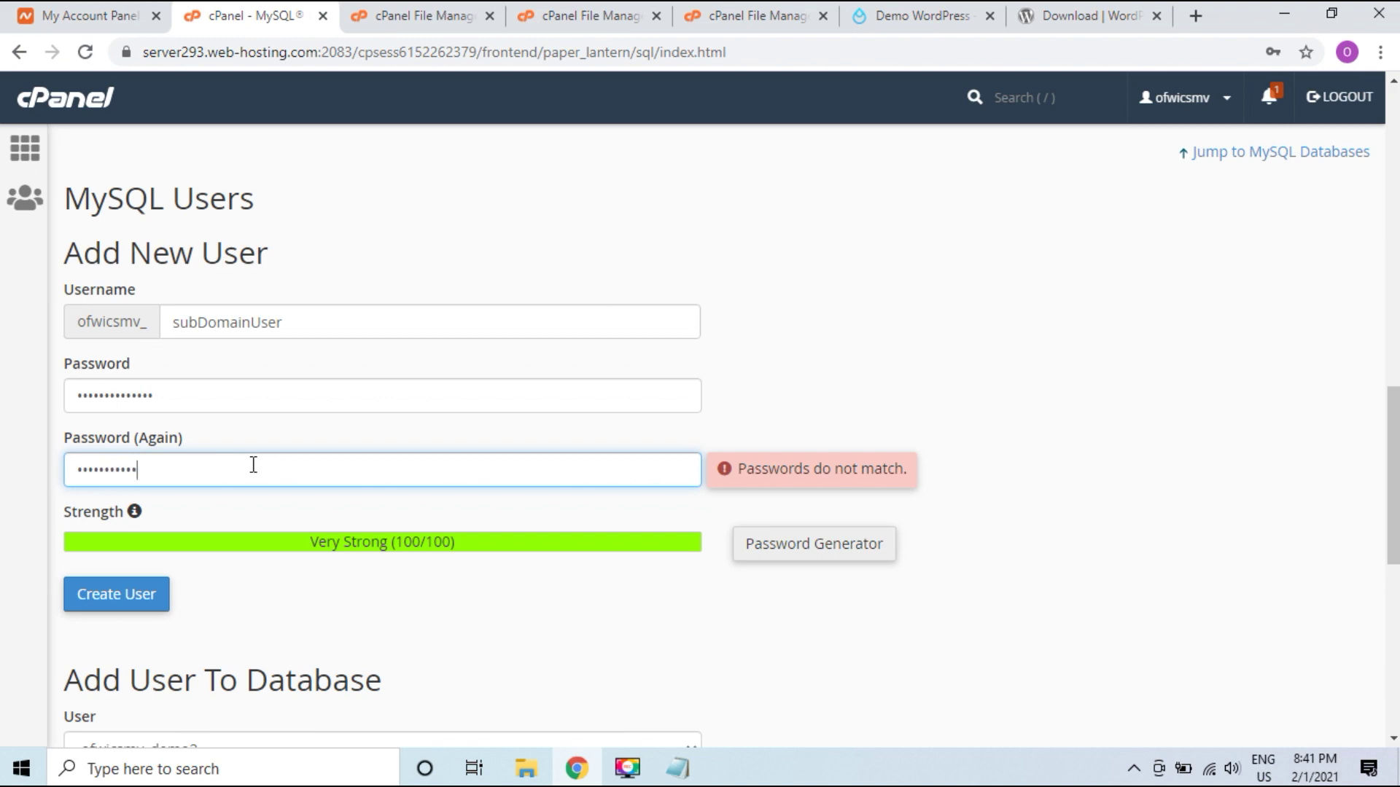
text(f)
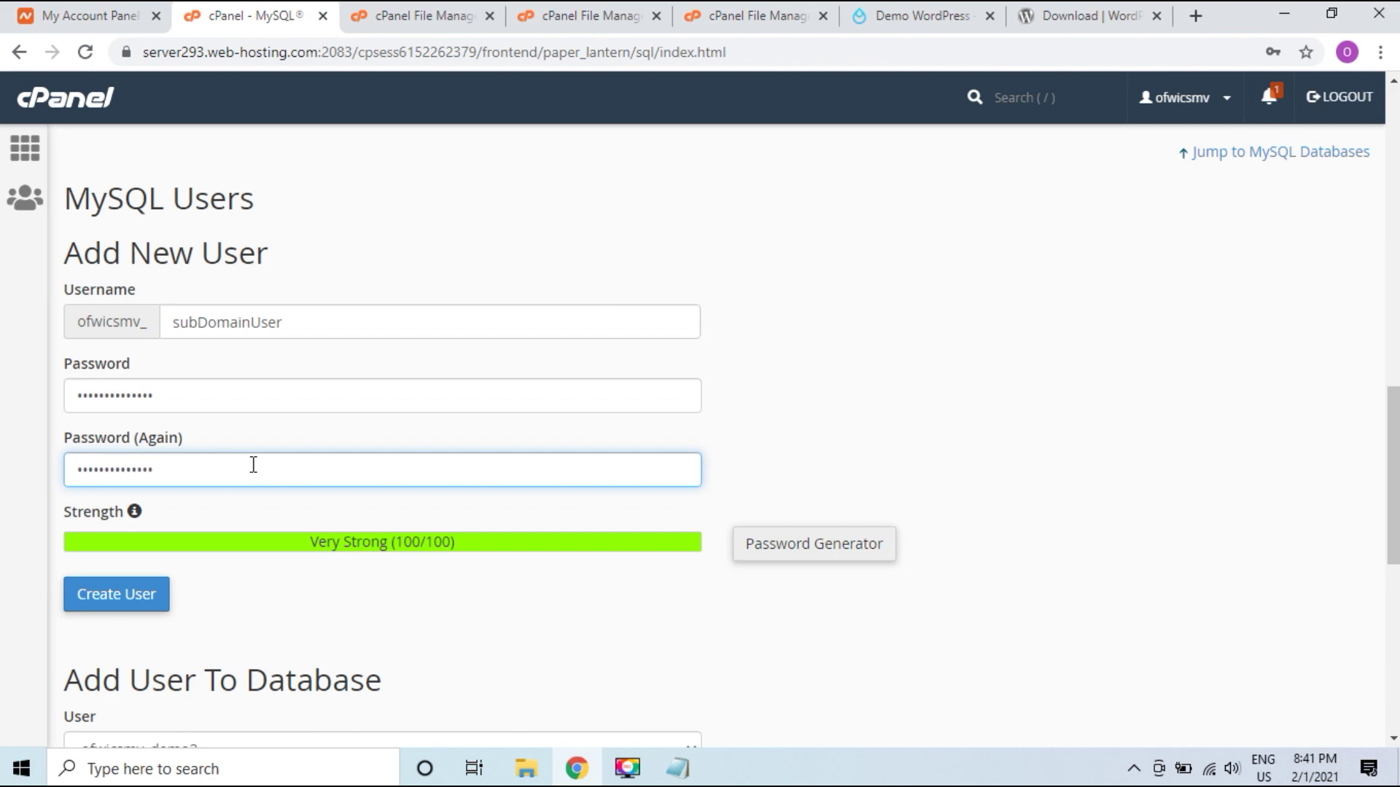
scroll(253, 464, down, 1)
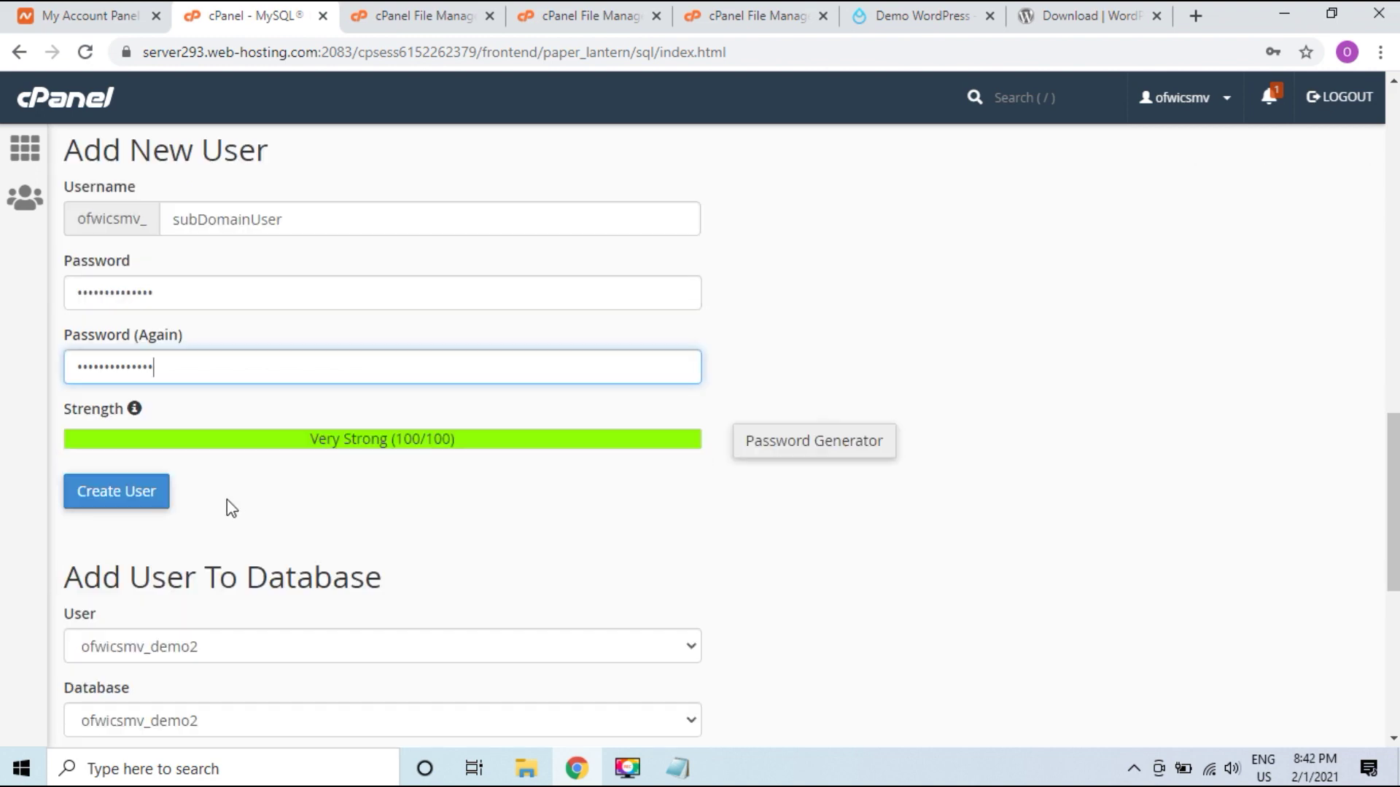
click(114, 496)
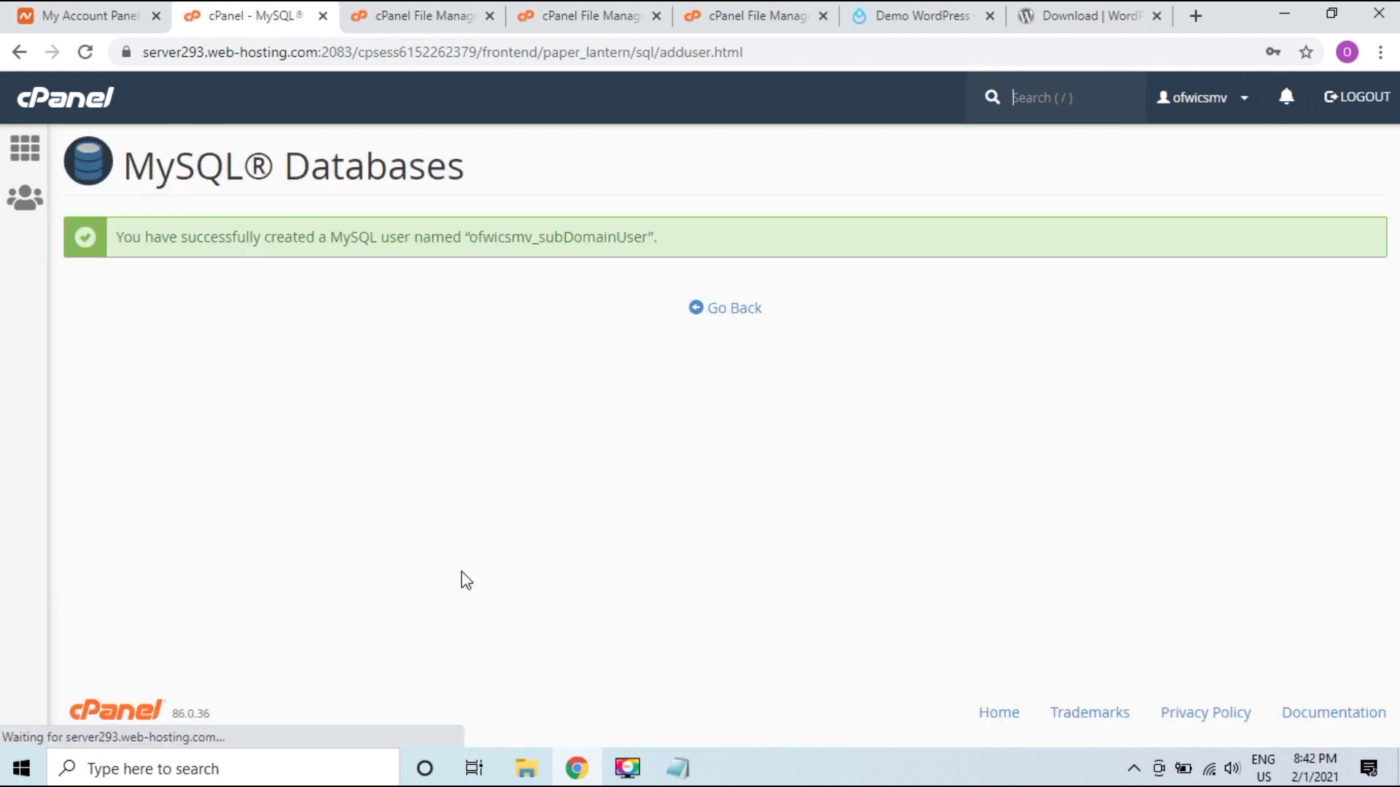
Copy the MySQL user-created success message into Notepad as a second line, then return to the browser
drag(683, 235, 115, 239)
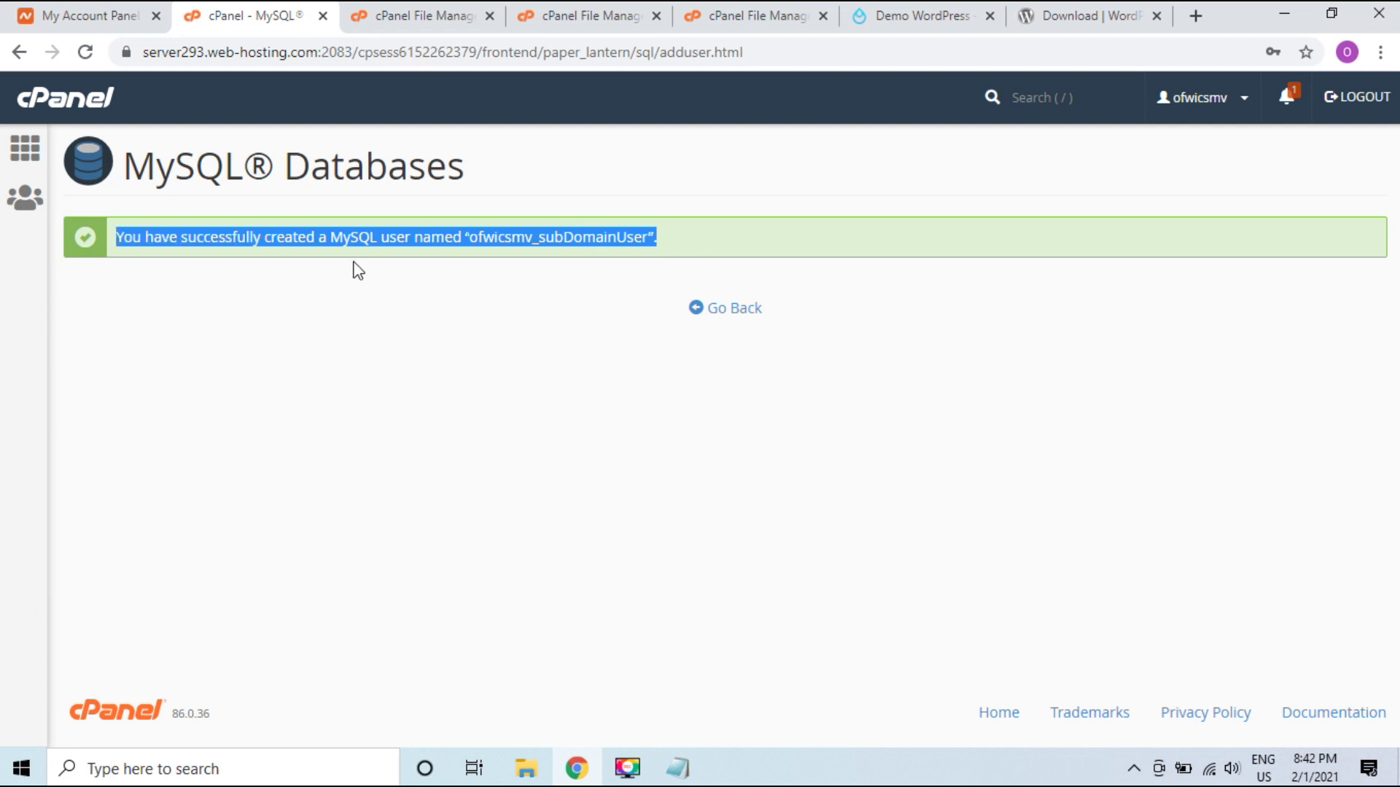
right_click(443, 242)
click(500, 259)
click(692, 776)
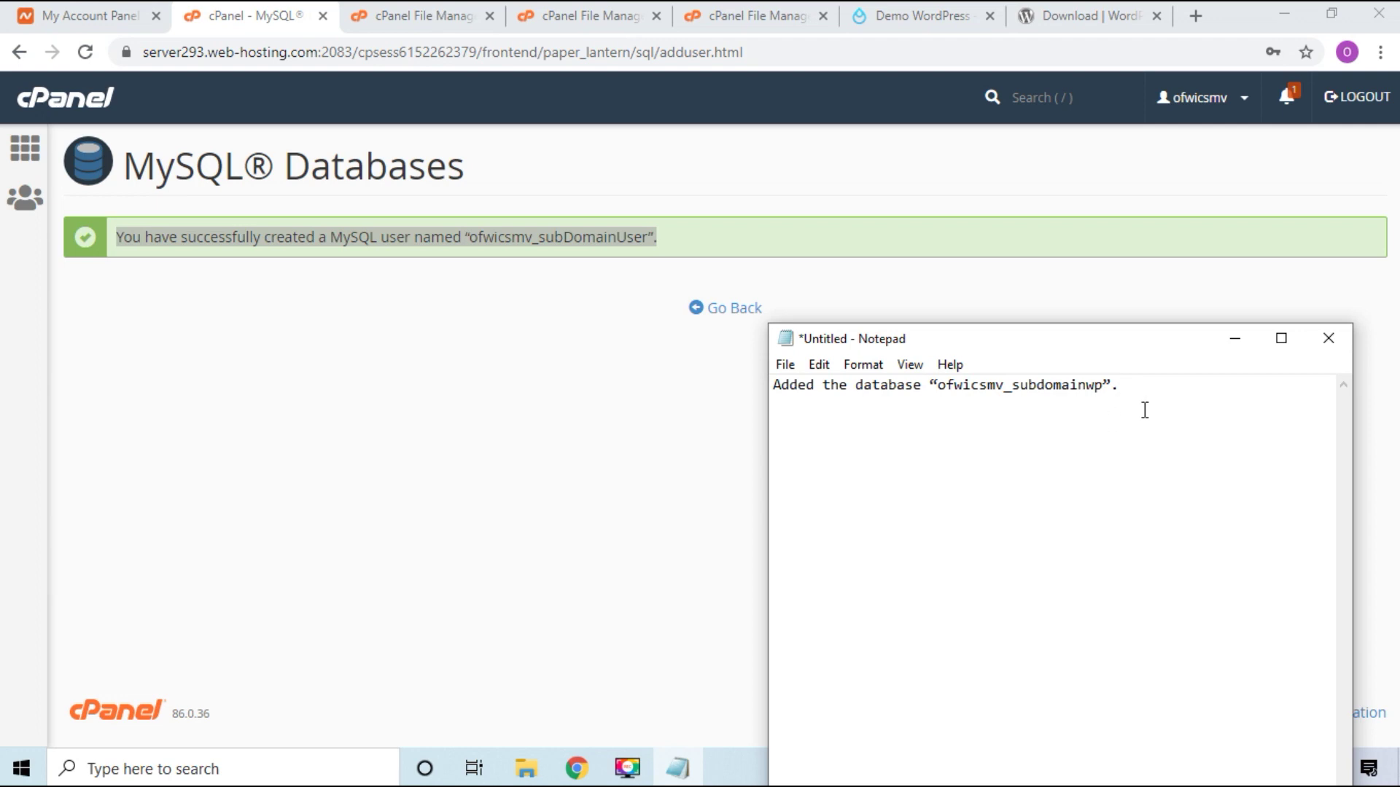
key(ctrl+v)
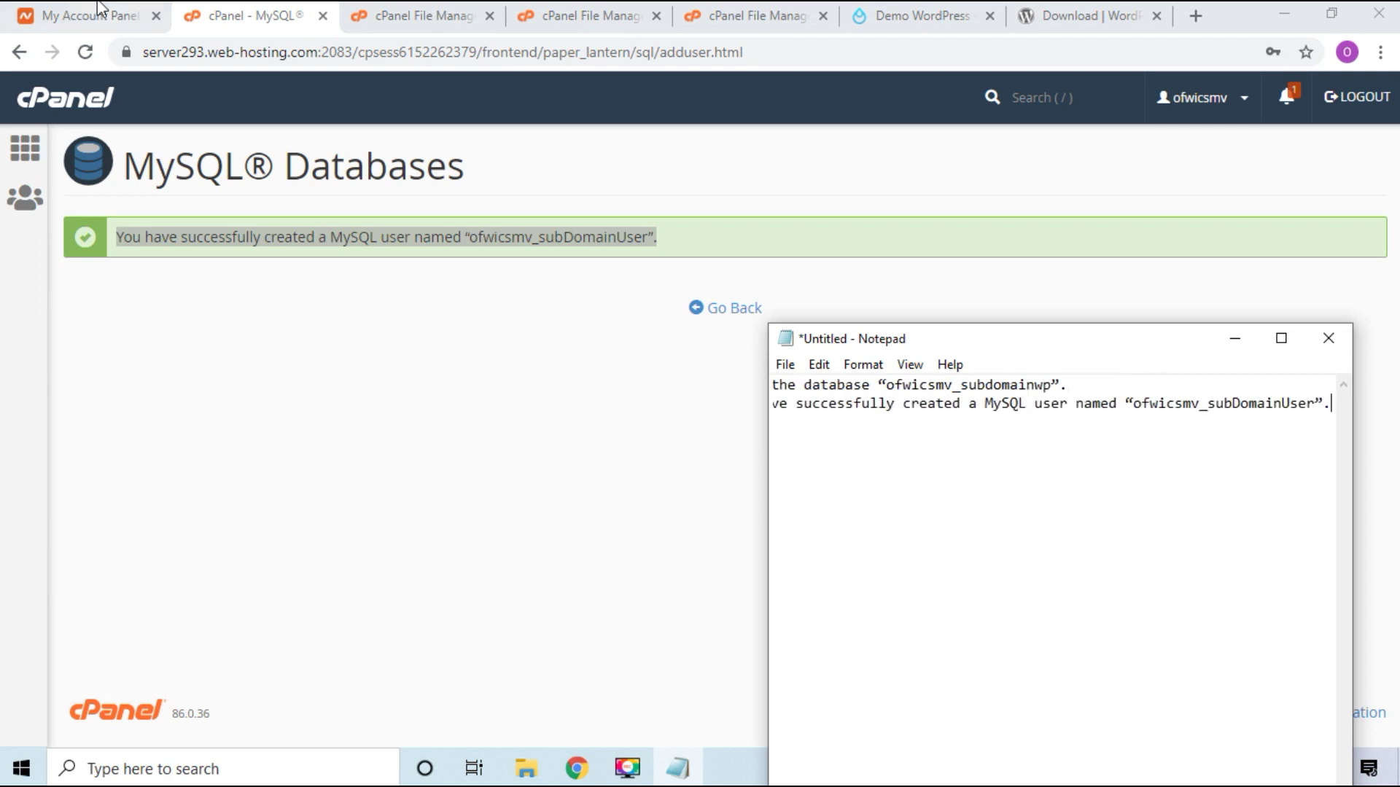
click(721, 319)
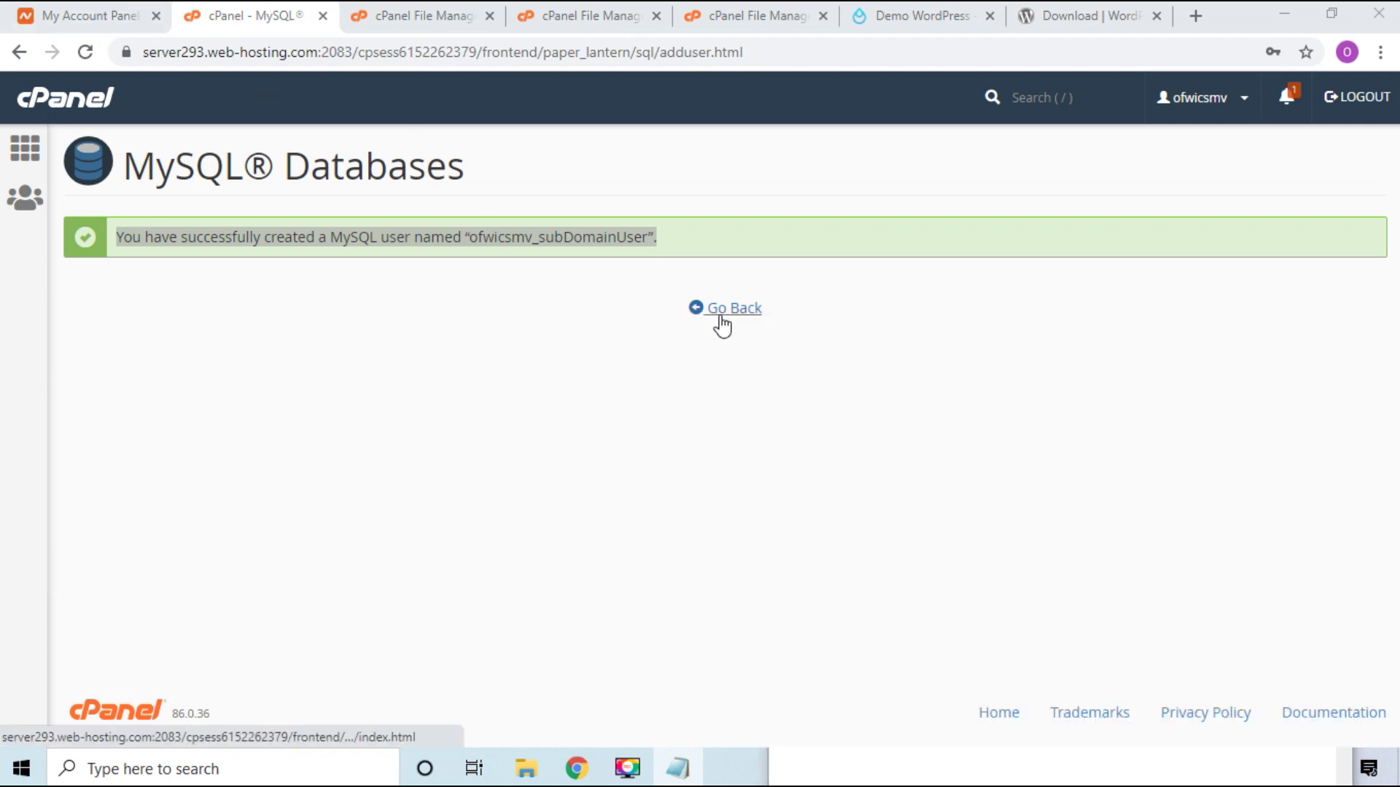
Back on MySQL Databases, add user ofwicsmv_subDomainUser to database ofwicsmv_subdomainwp
click(722, 321)
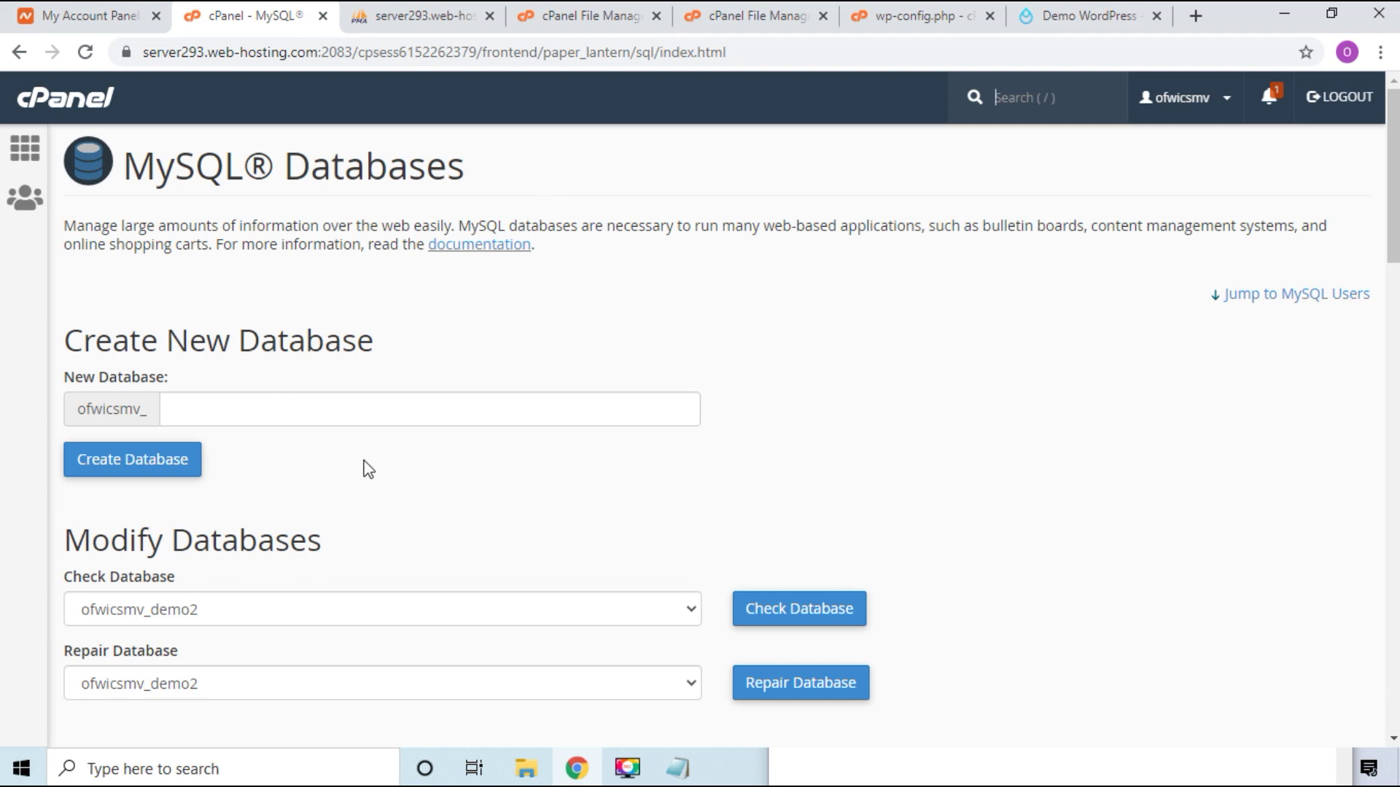
scroll(360, 467, down, 10)
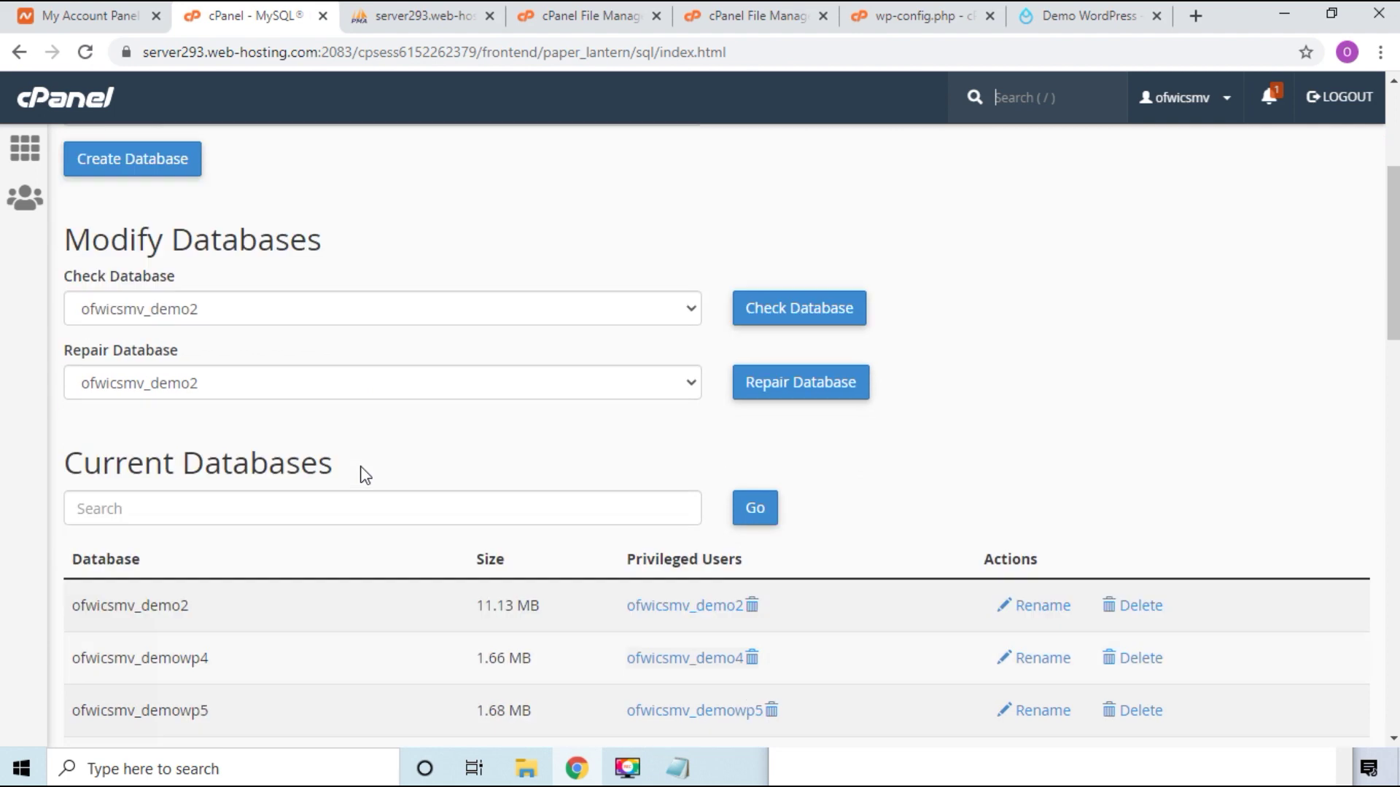
scroll(366, 468, down, 15)
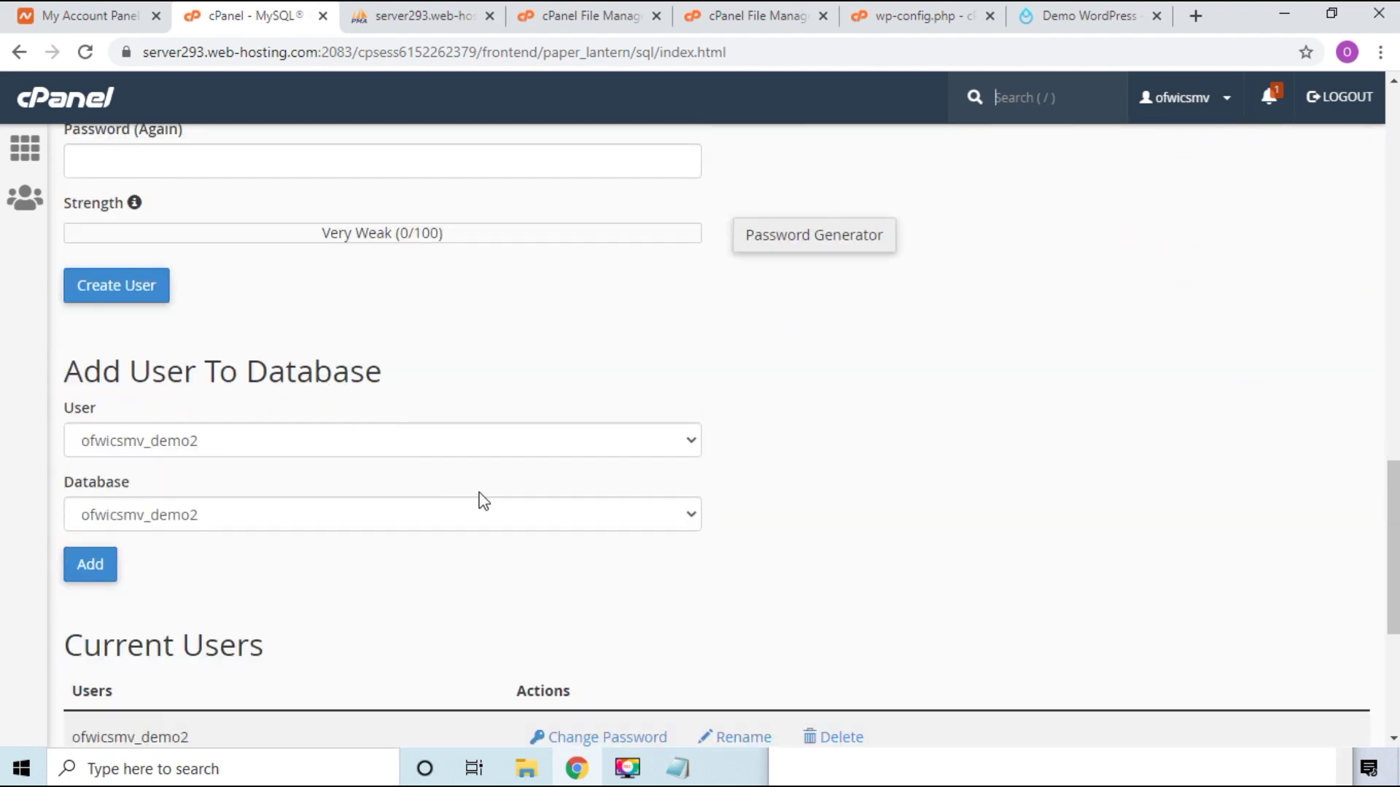
scroll(461, 451, down, 2)
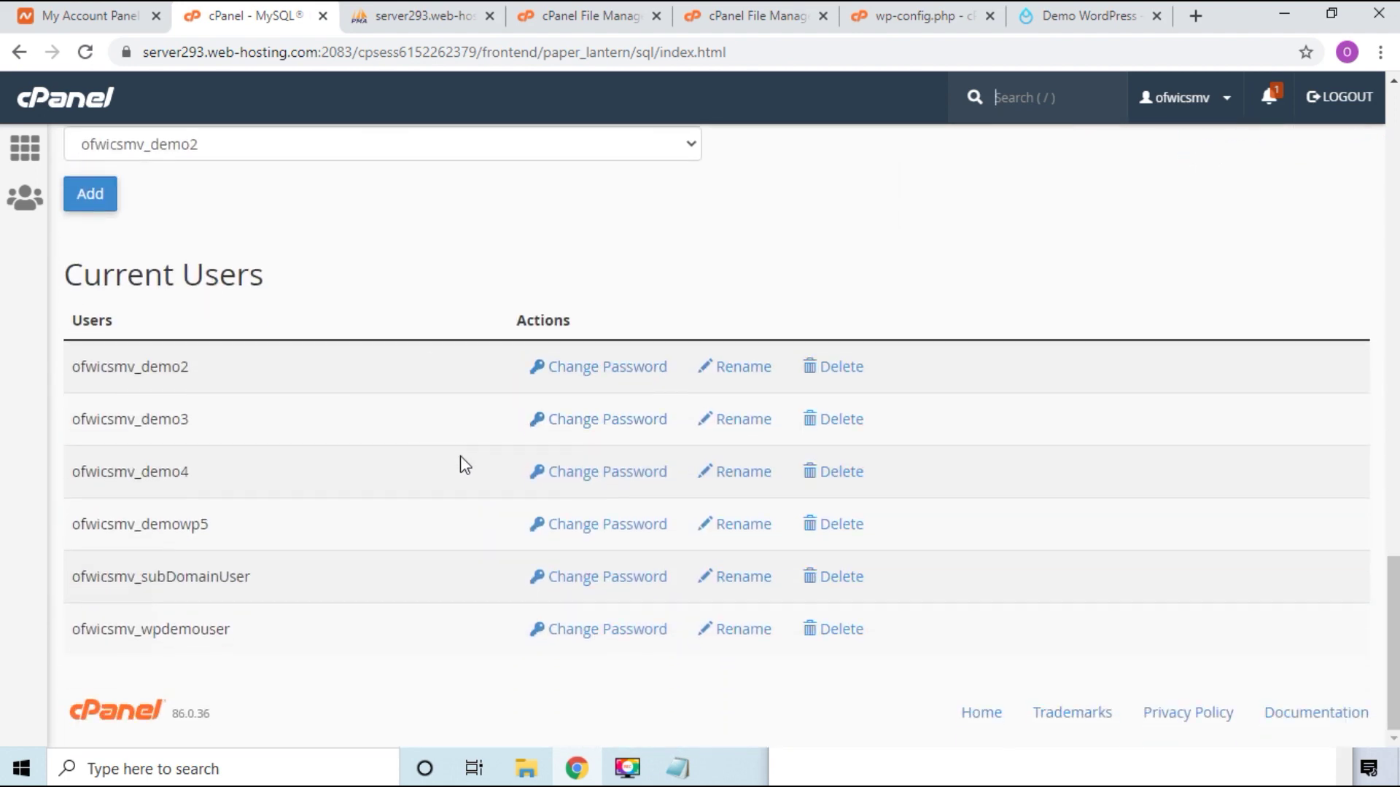
scroll(460, 457, up, 4)
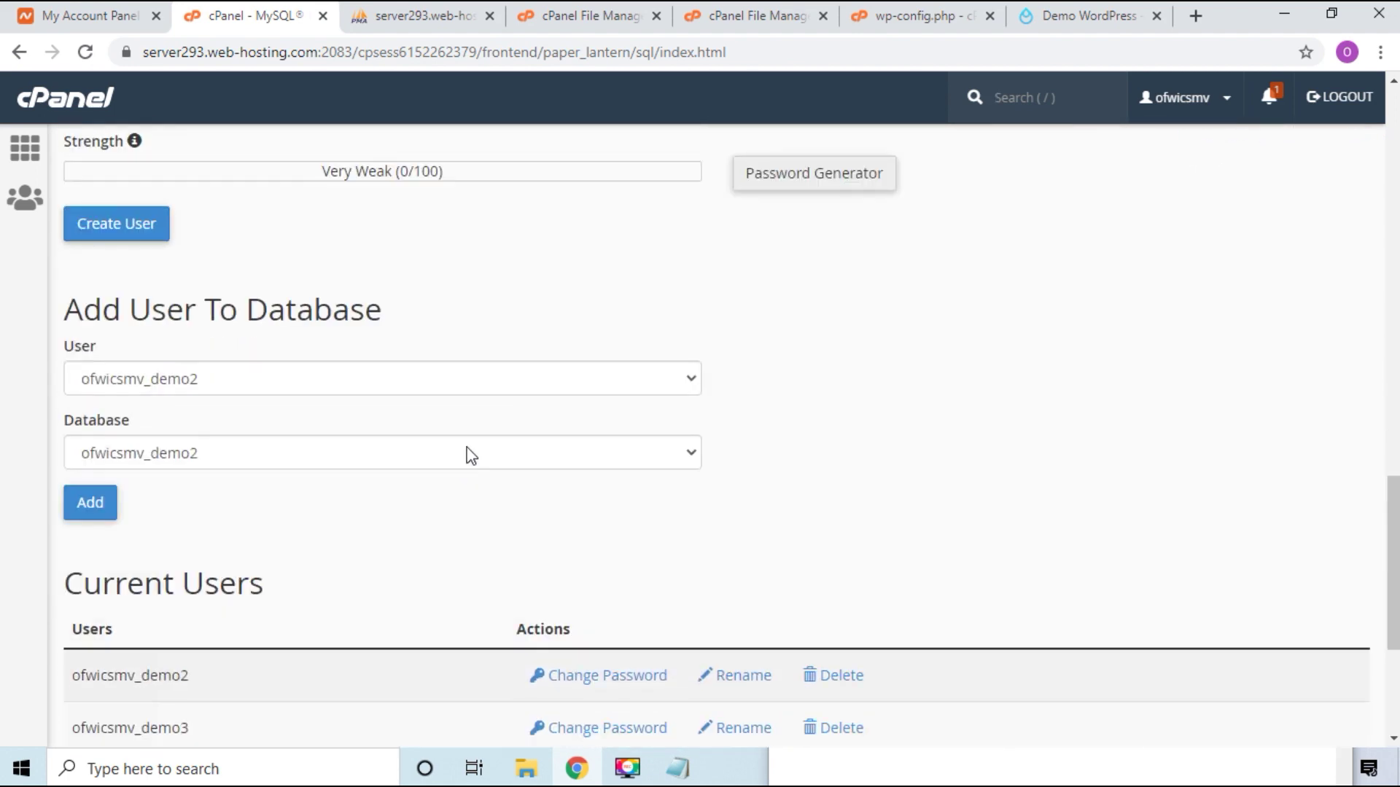
click(496, 385)
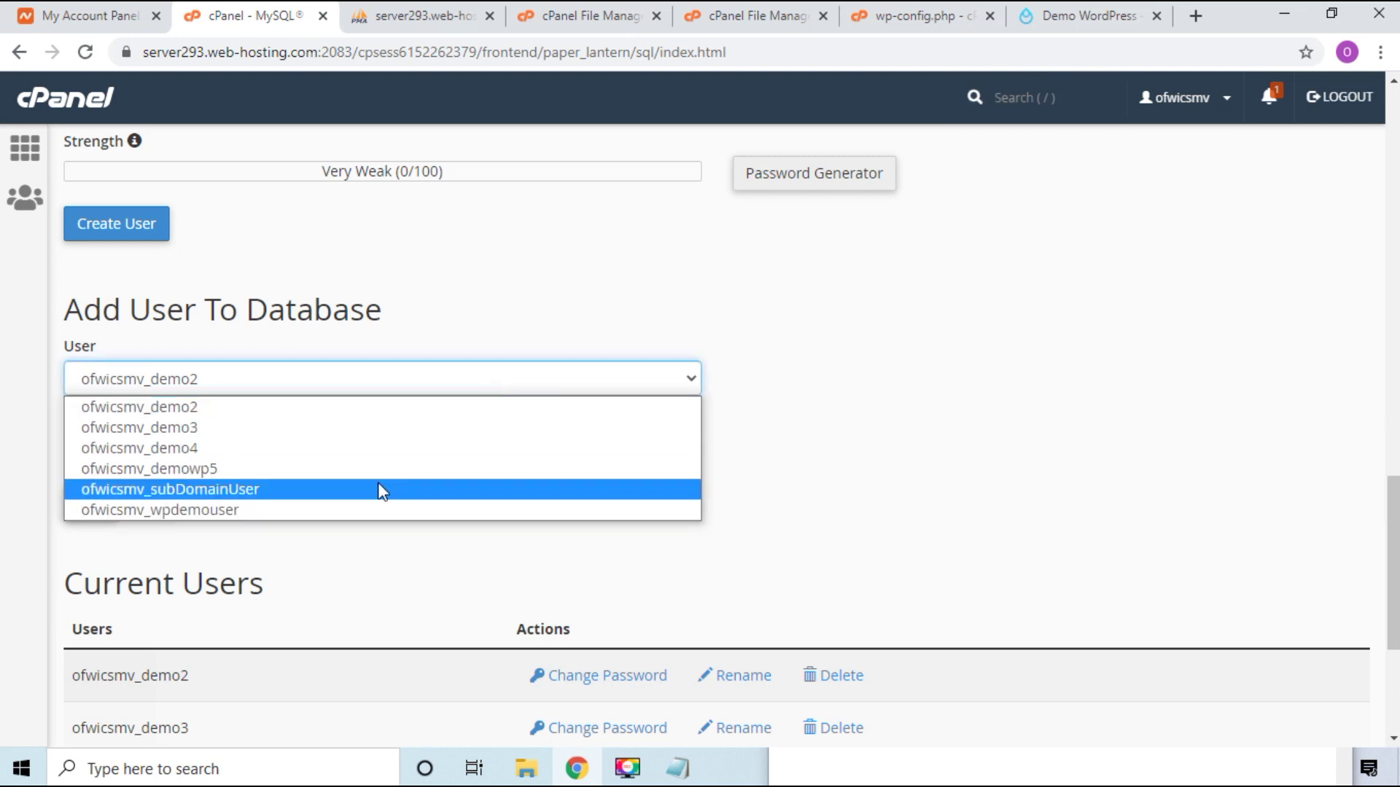
click(373, 502)
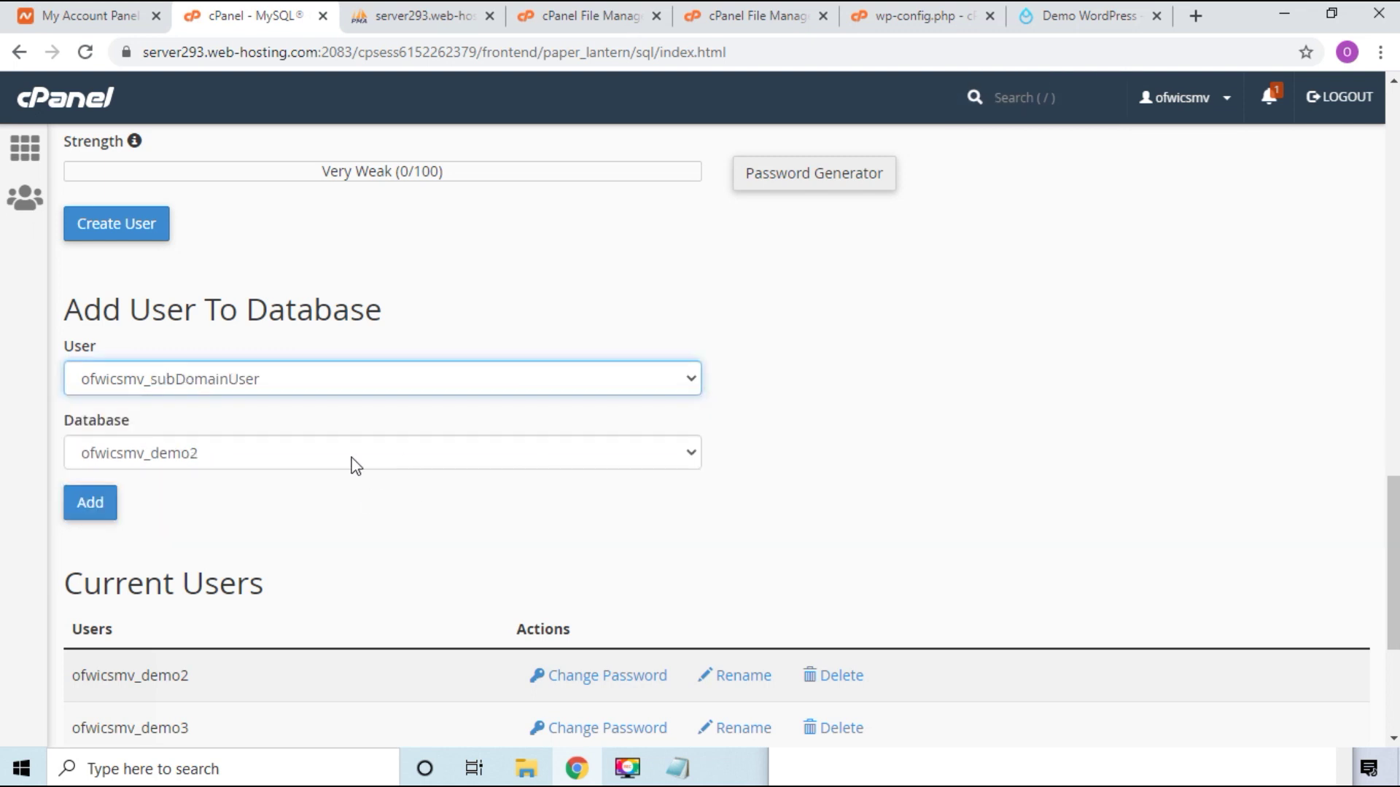
click(405, 453)
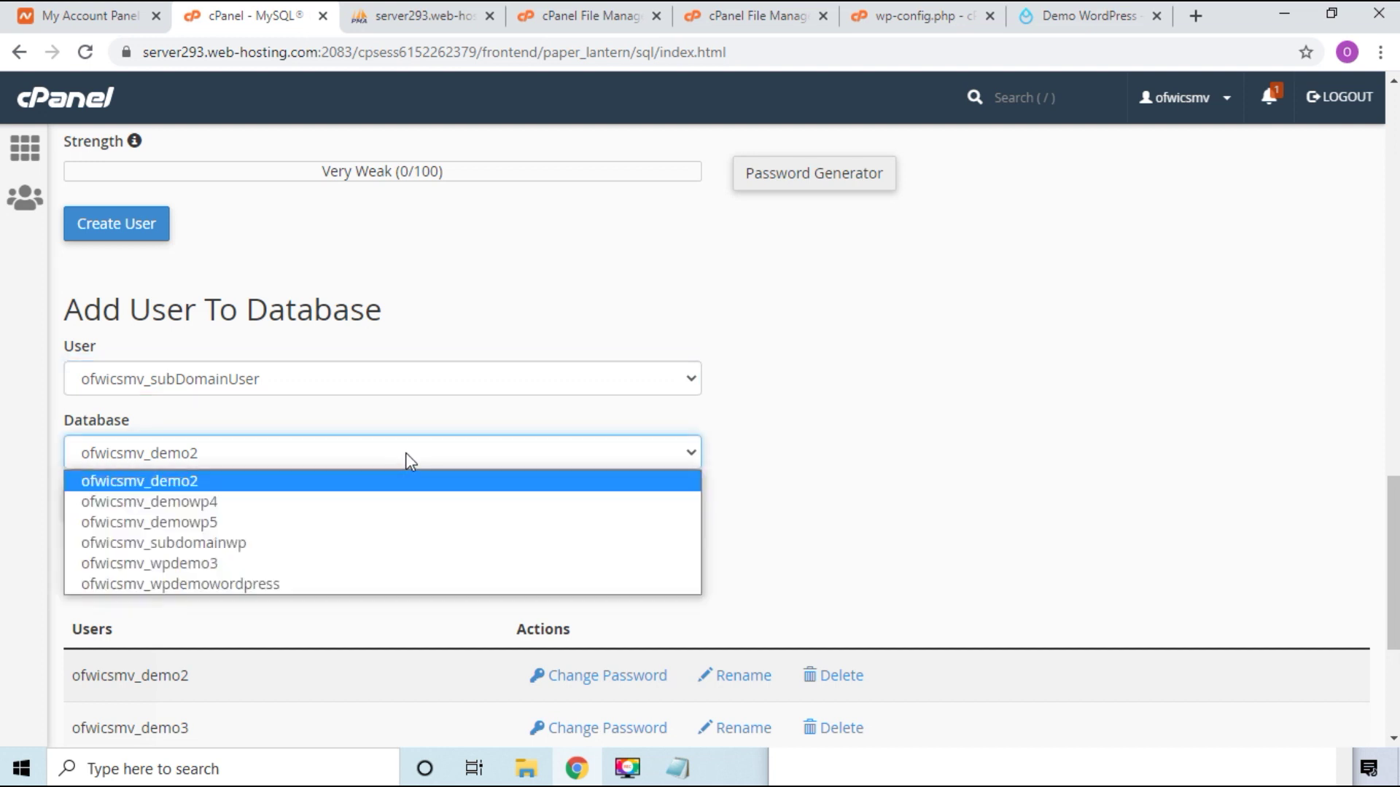
click(340, 541)
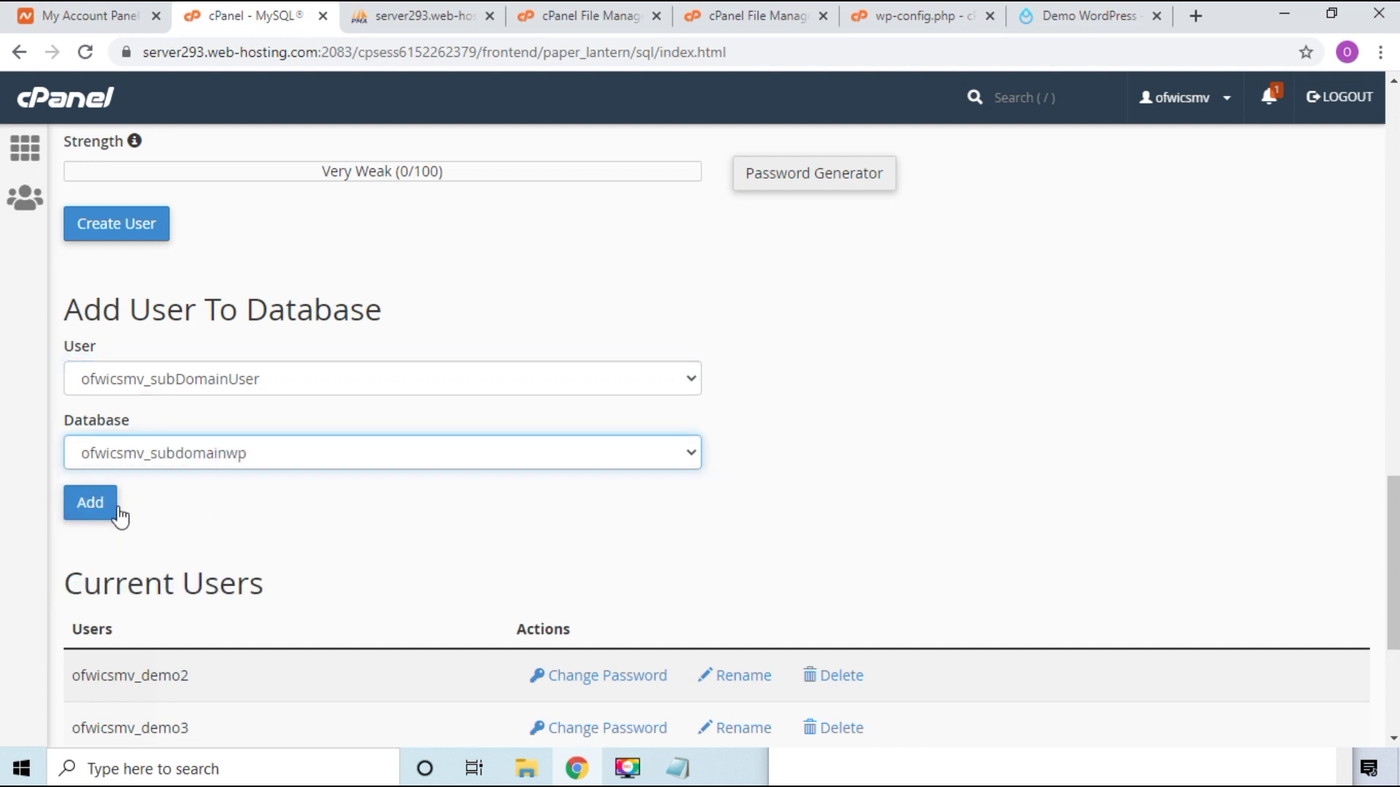
click(90, 503)
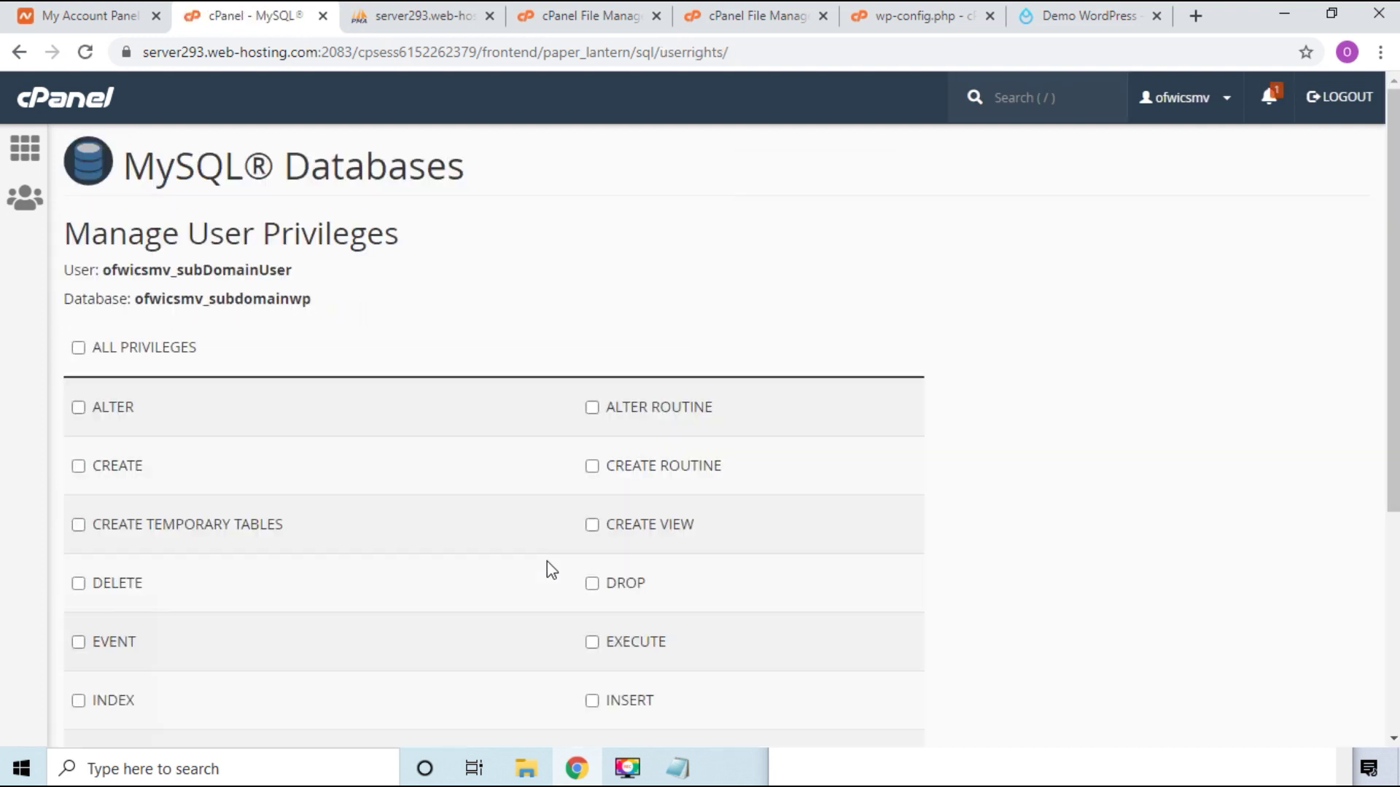
Grant ofwicsmv_subDomainUser ALL PRIVILEGES on ofwicsmv_subdomainwp and save the changes
click(79, 349)
scroll(547, 495, down, 5)
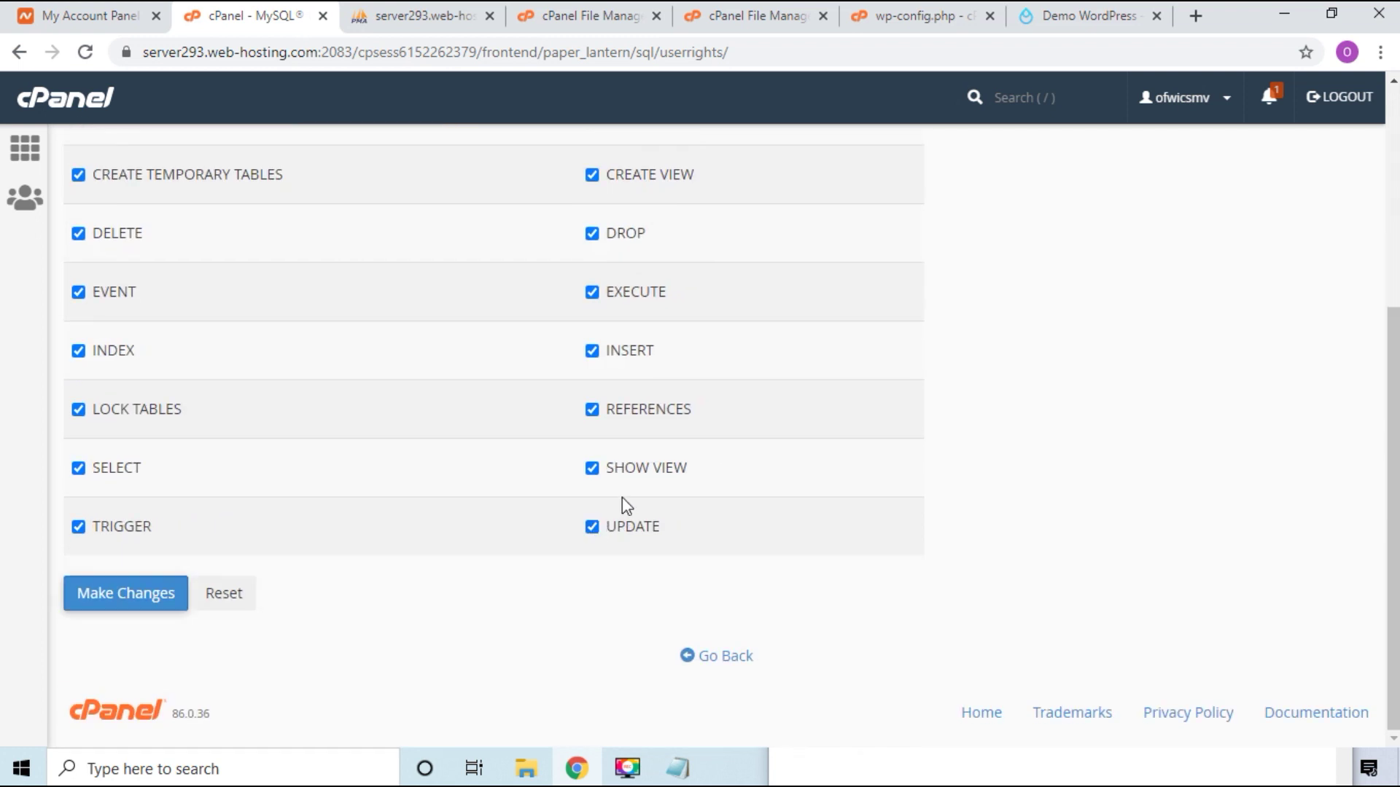
click(149, 598)
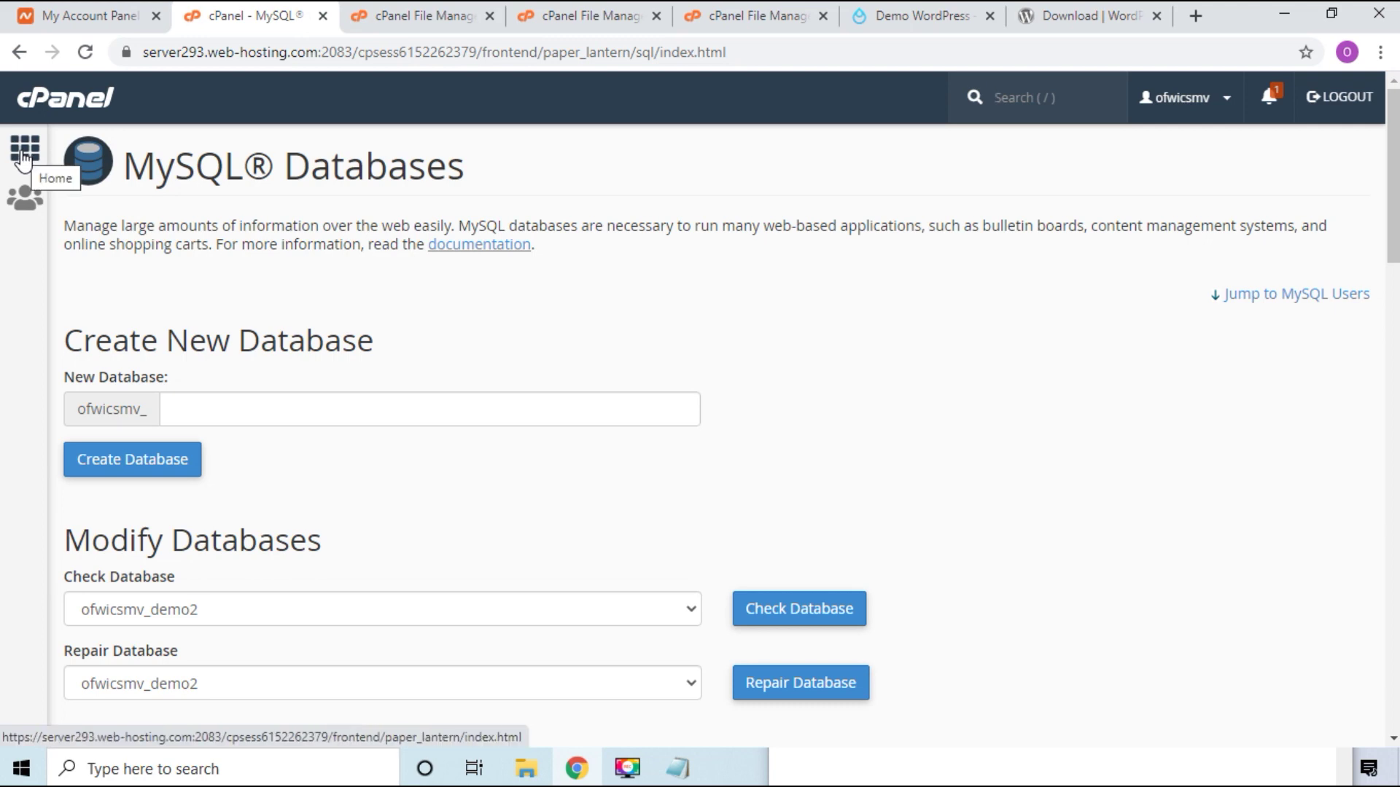
Confirm in phpMyAdmin that ofwicsmv_subdomainwp has no tables, then return to File Manager
click(24, 151)
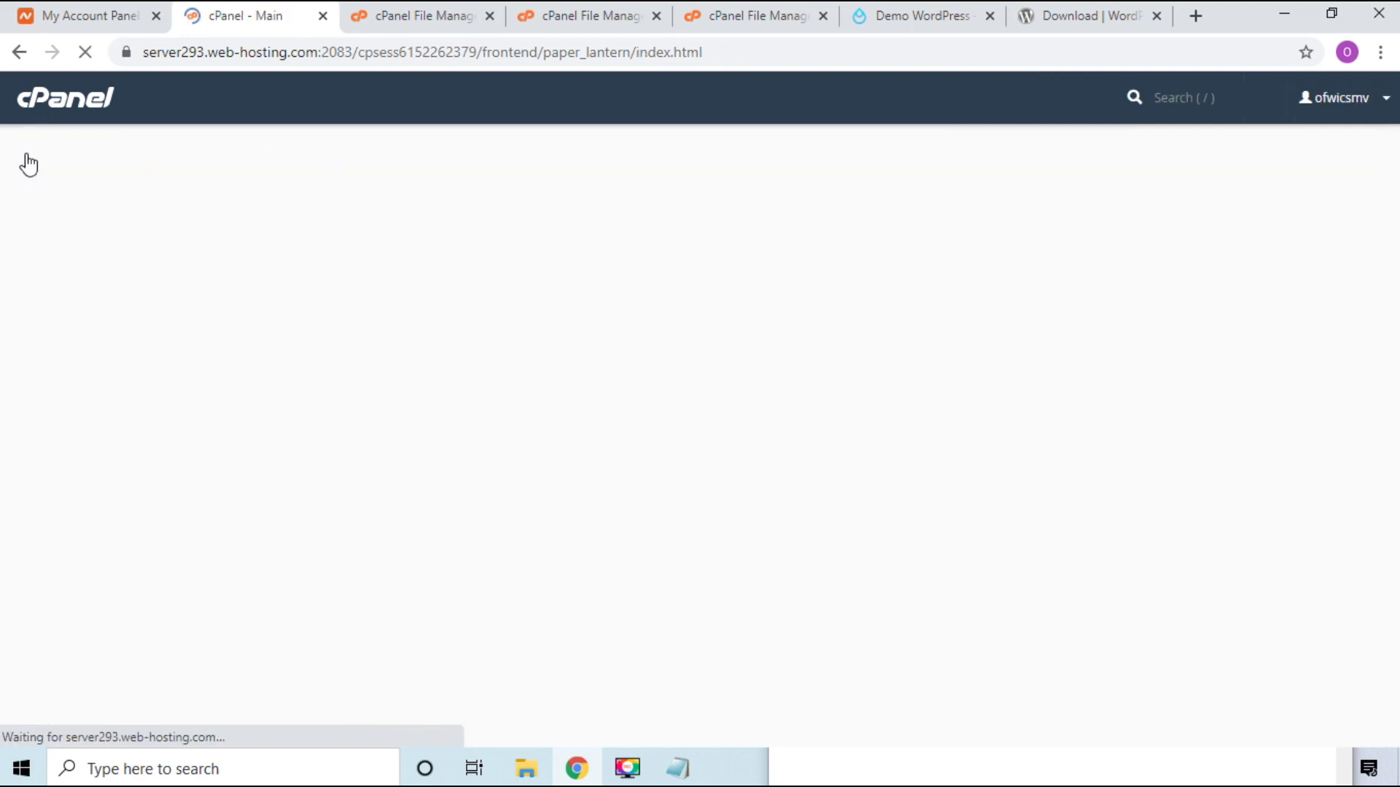
scroll(248, 538, down, 5)
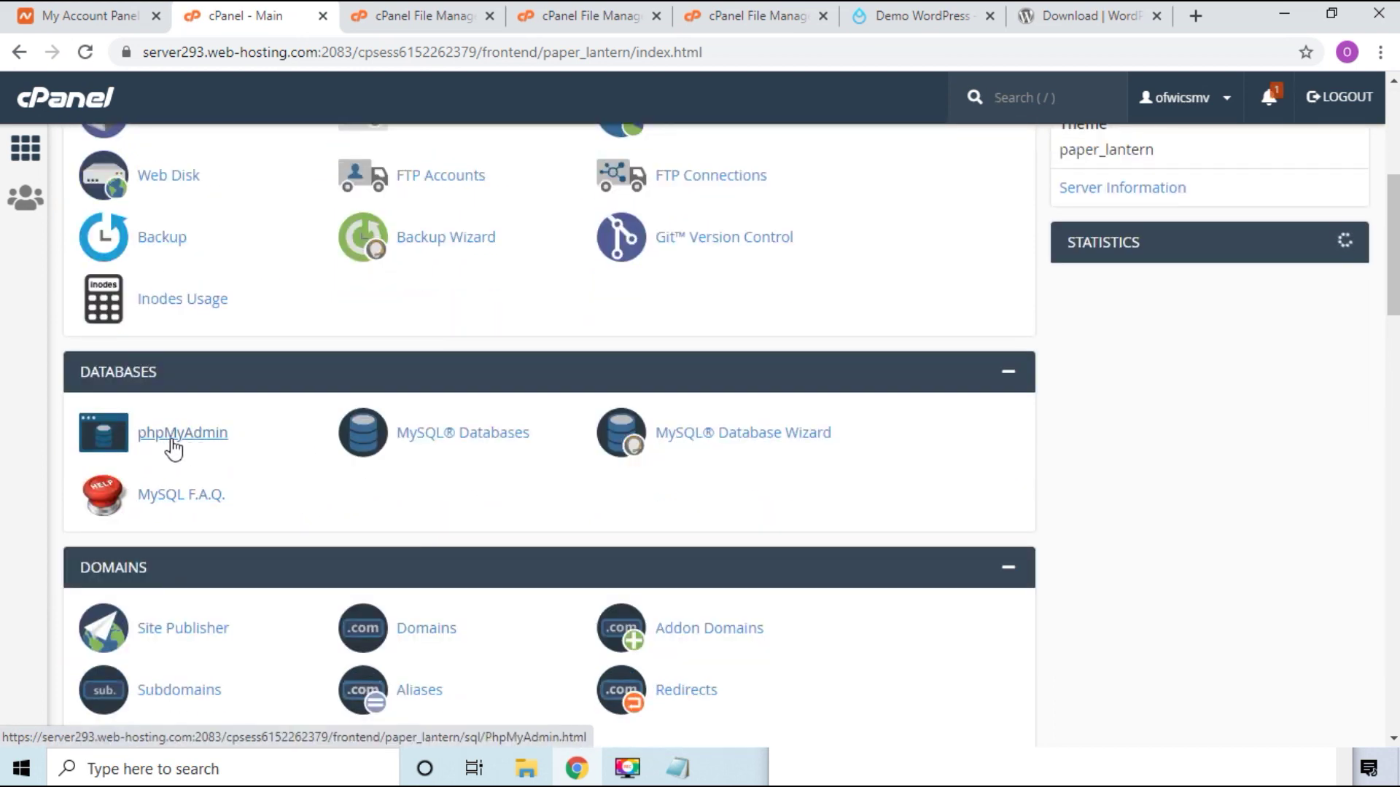
click(178, 441)
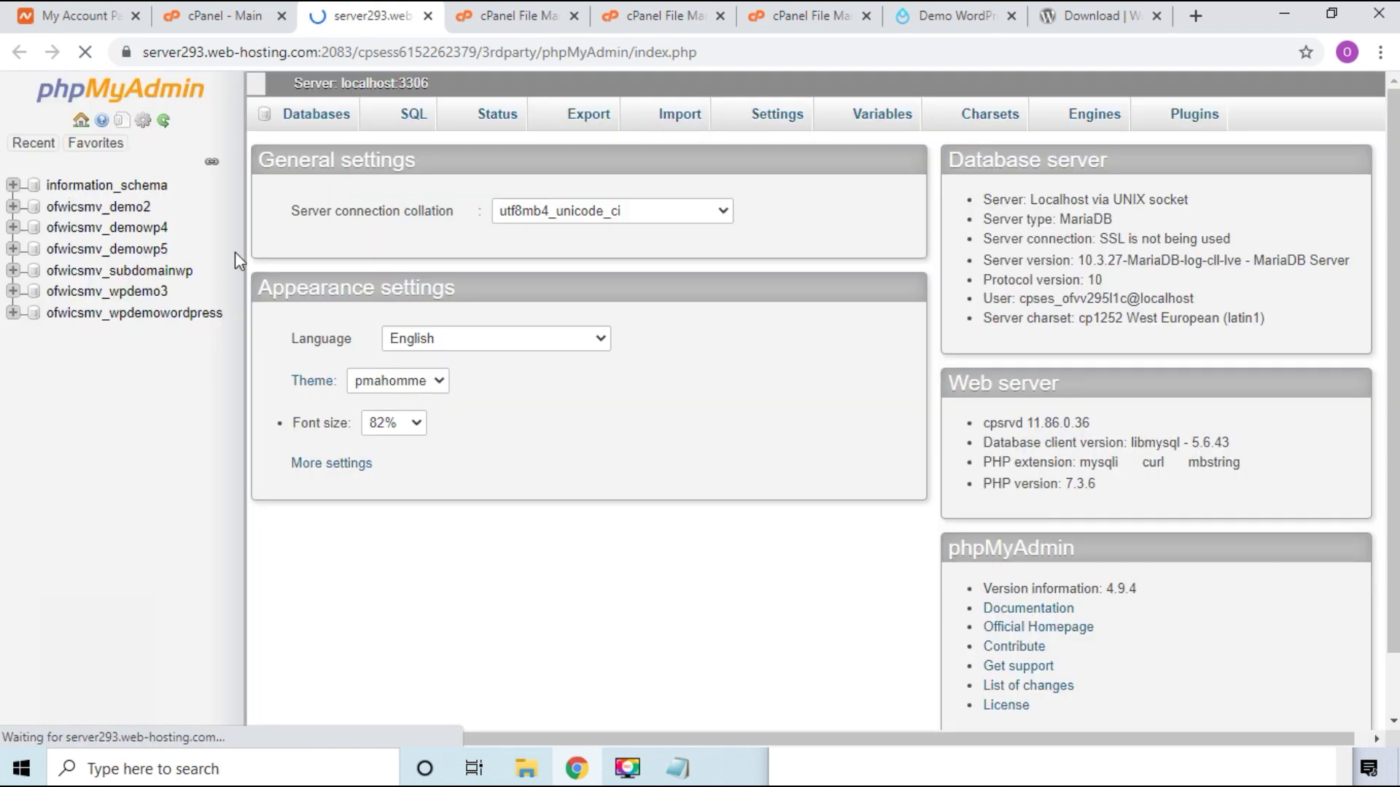
scroll(155, 219, down, 1)
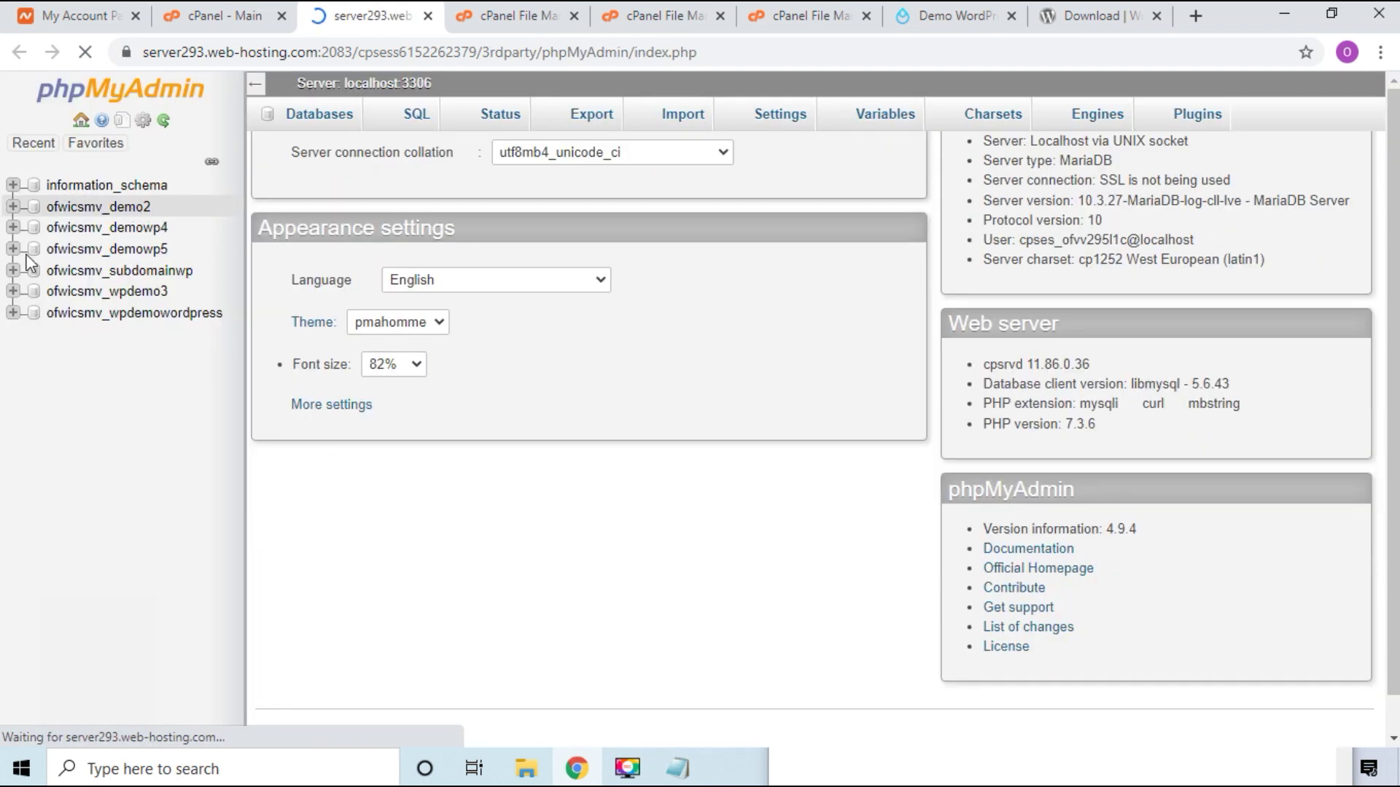
drag(193, 271, 95, 270)
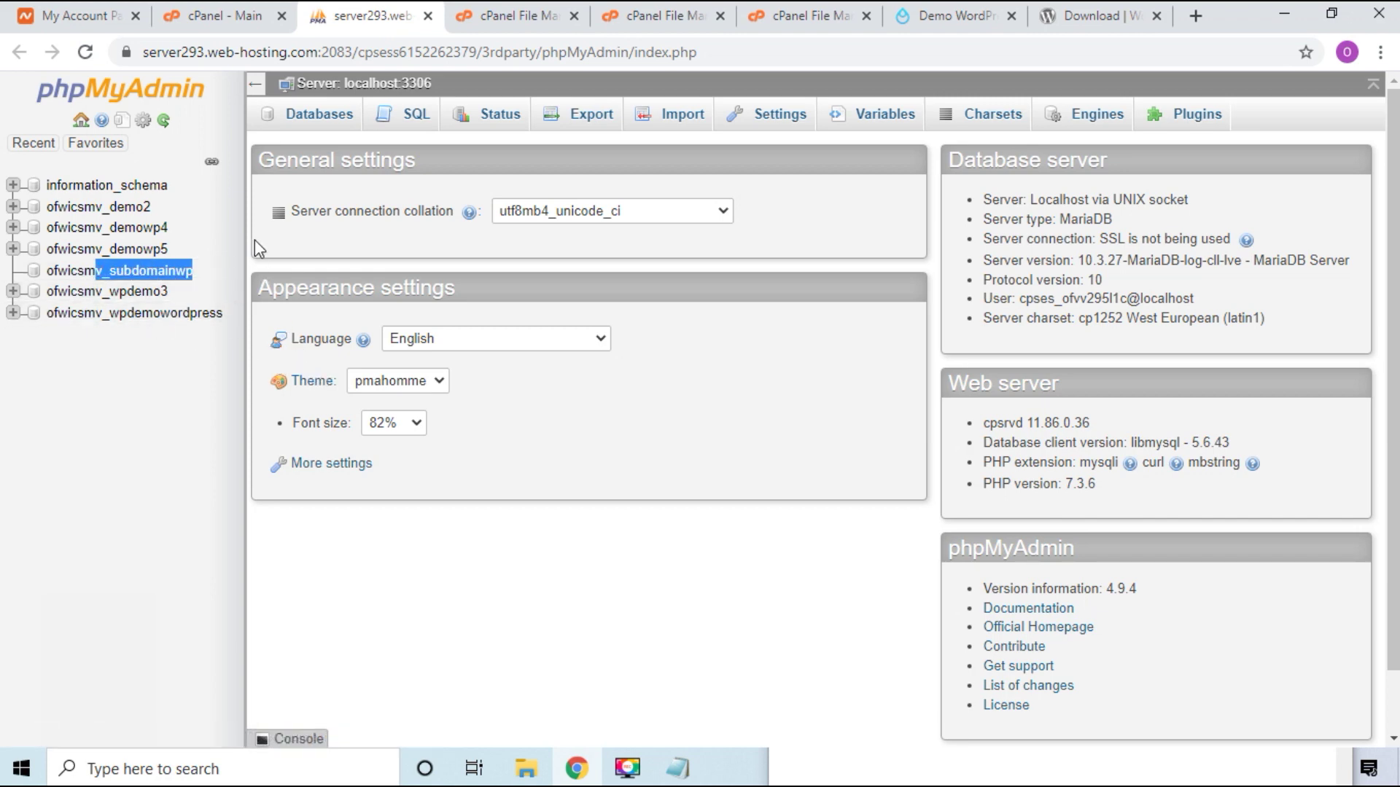
click(77, 270)
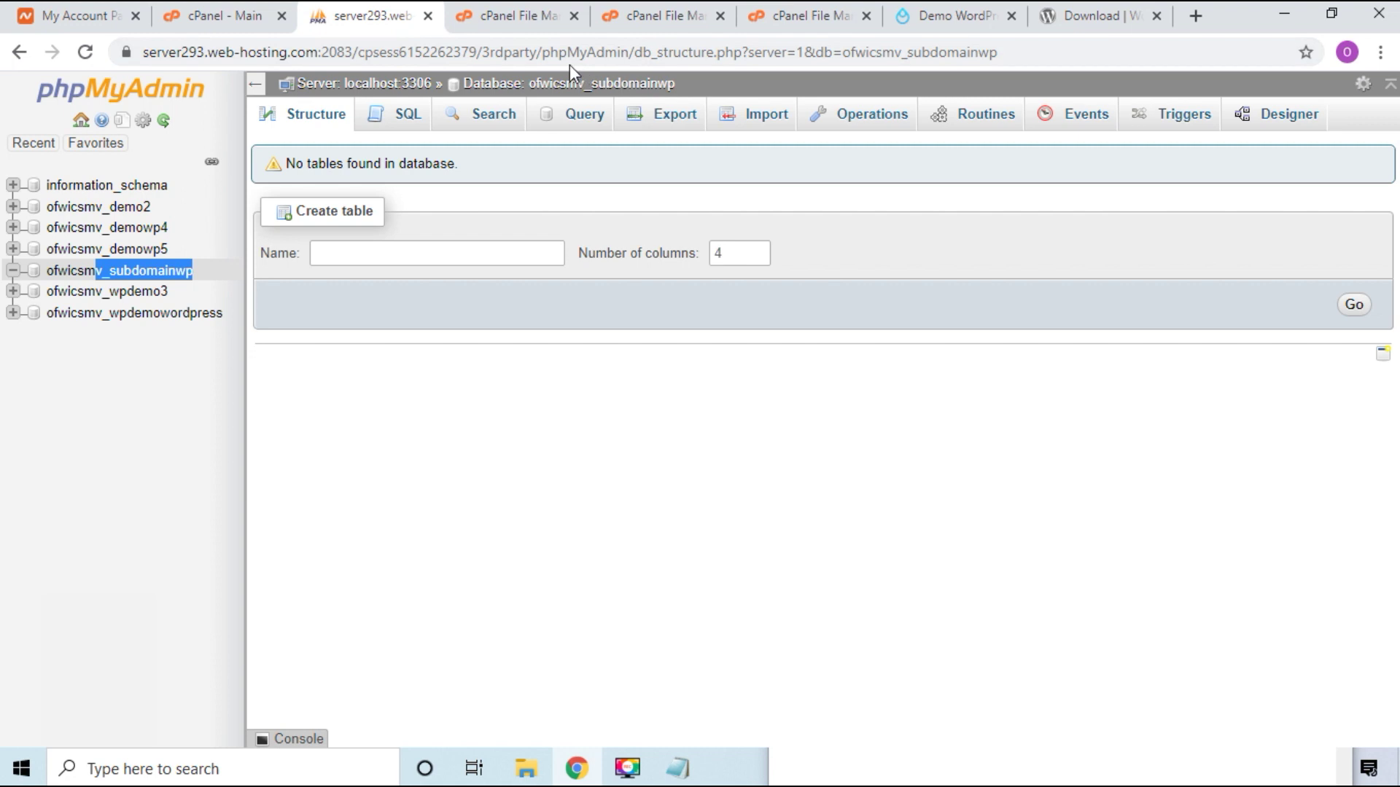
click(506, 14)
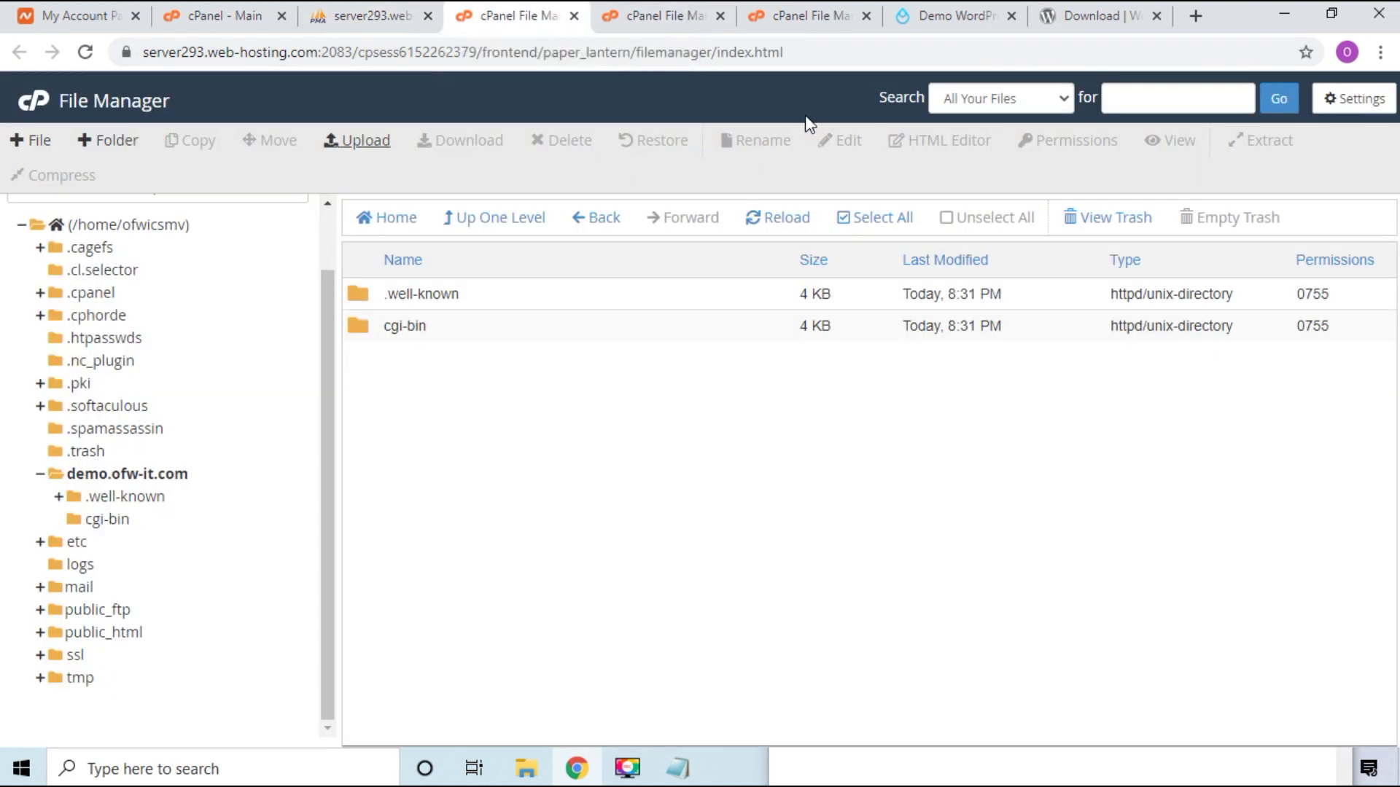
Reload the demo.ofw-it.com folder after the upload so the 13.2 MB wordpress.zip appears
click(649, 16)
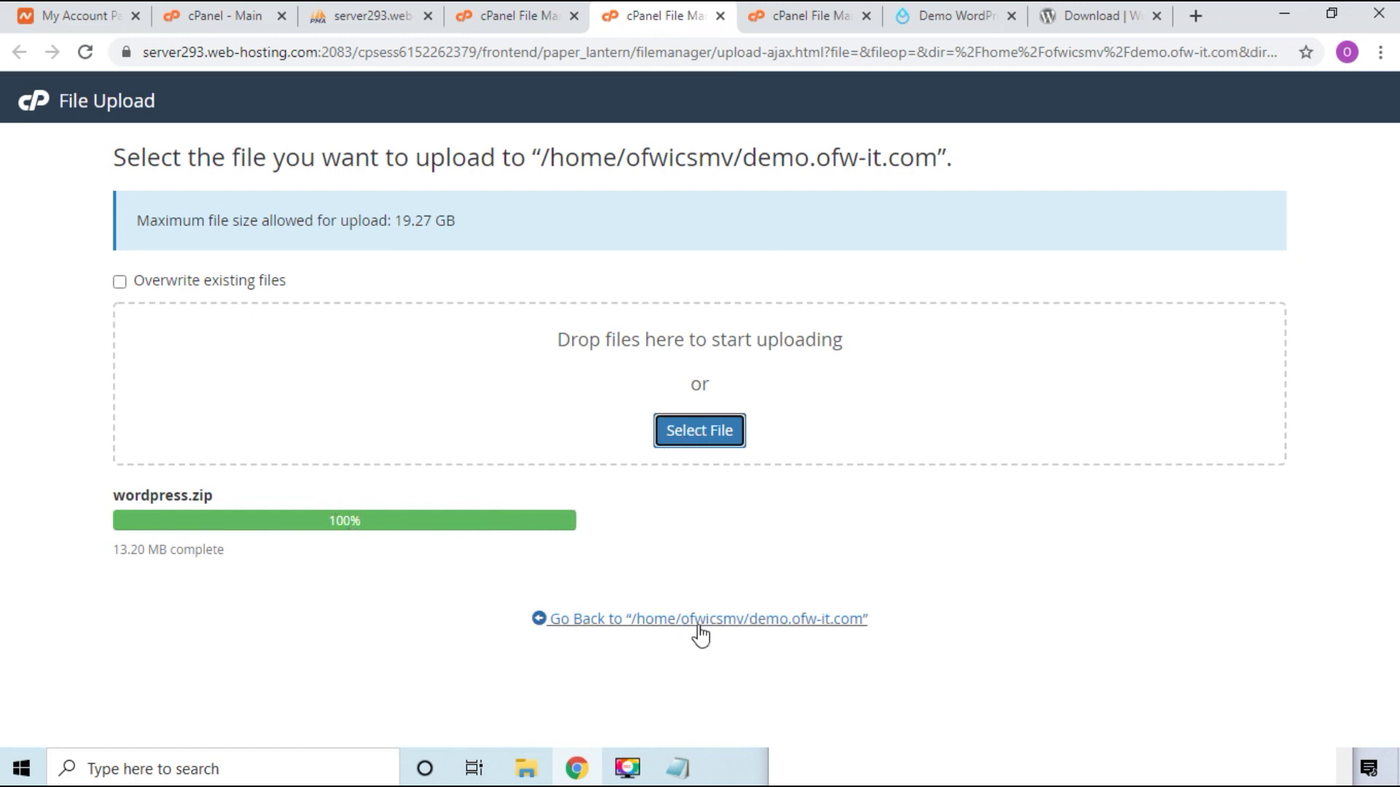
click(724, 630)
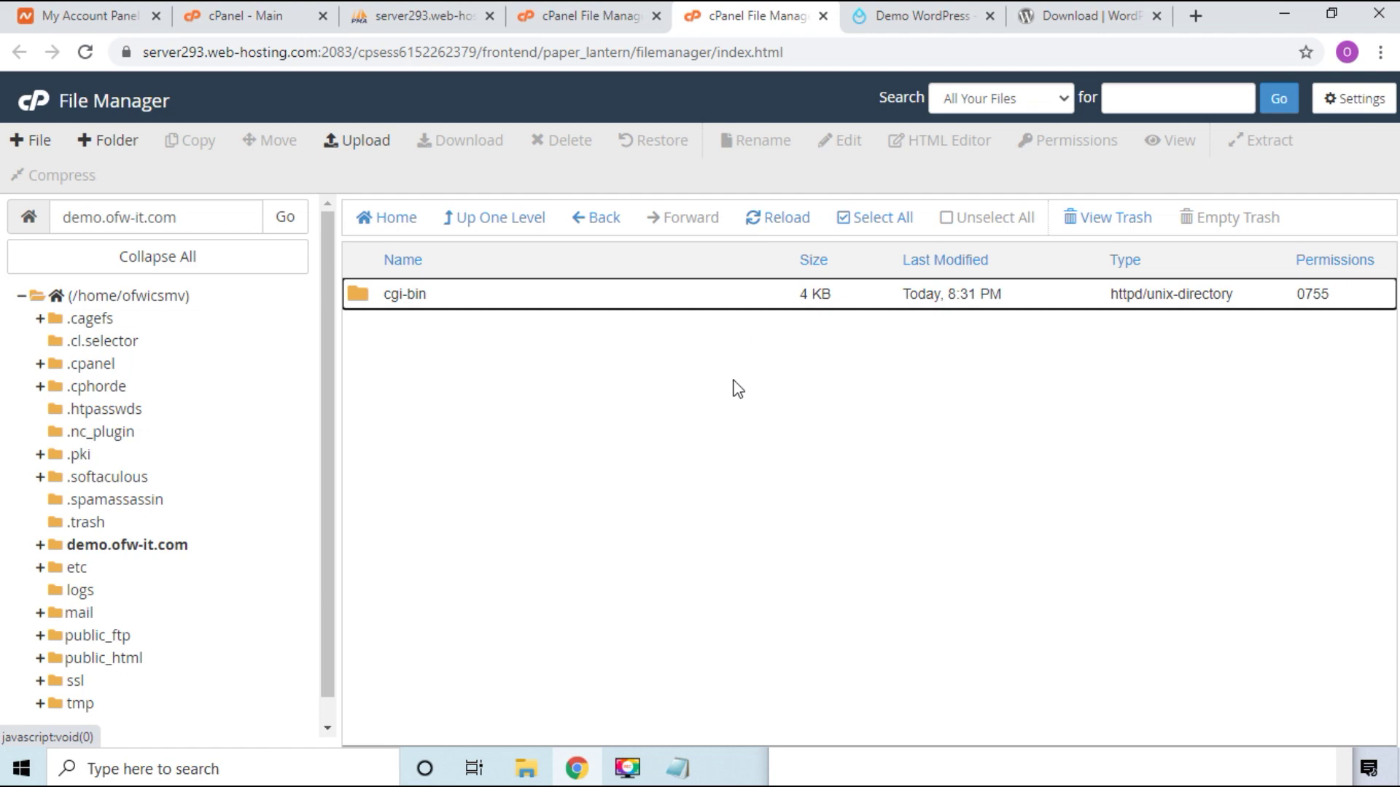
click(748, 220)
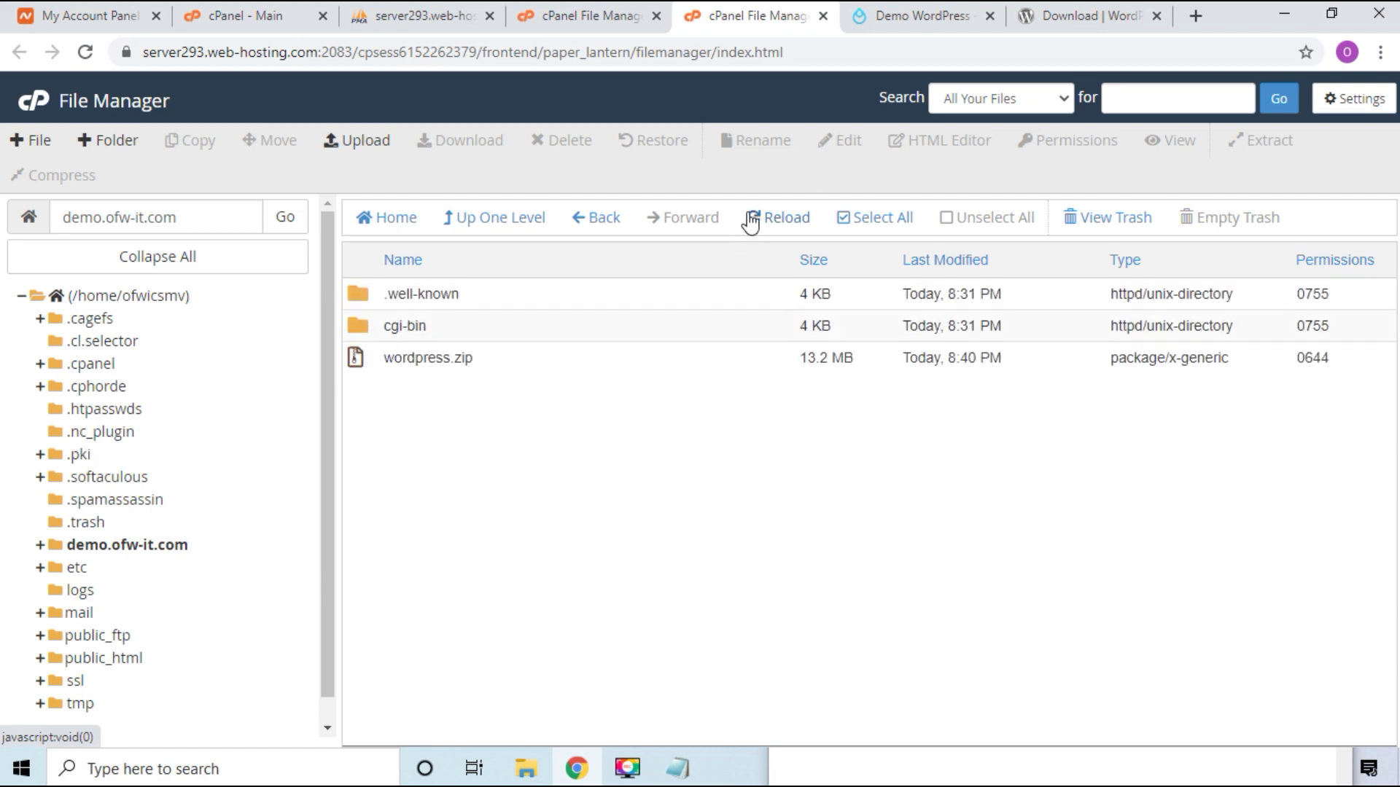
click(443, 358)
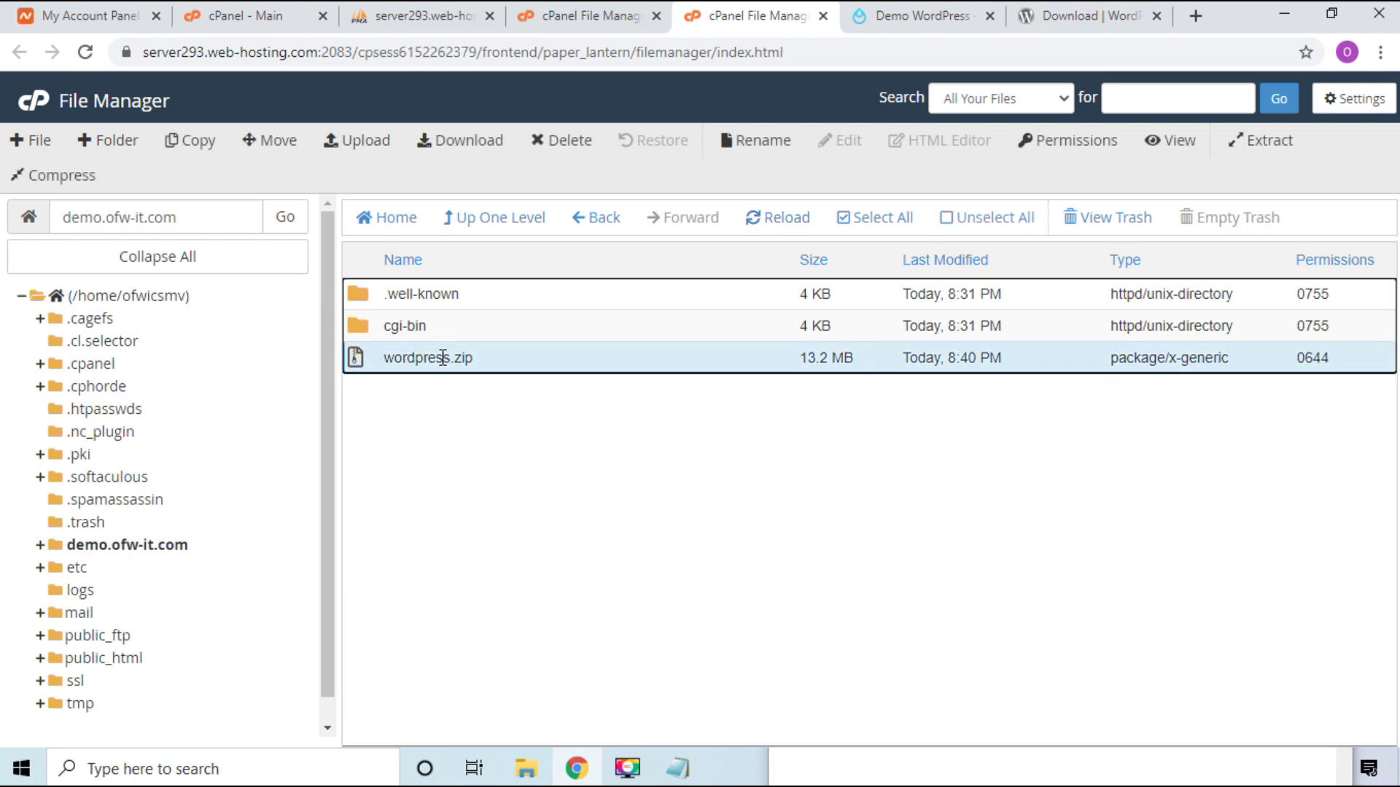
click(414, 378)
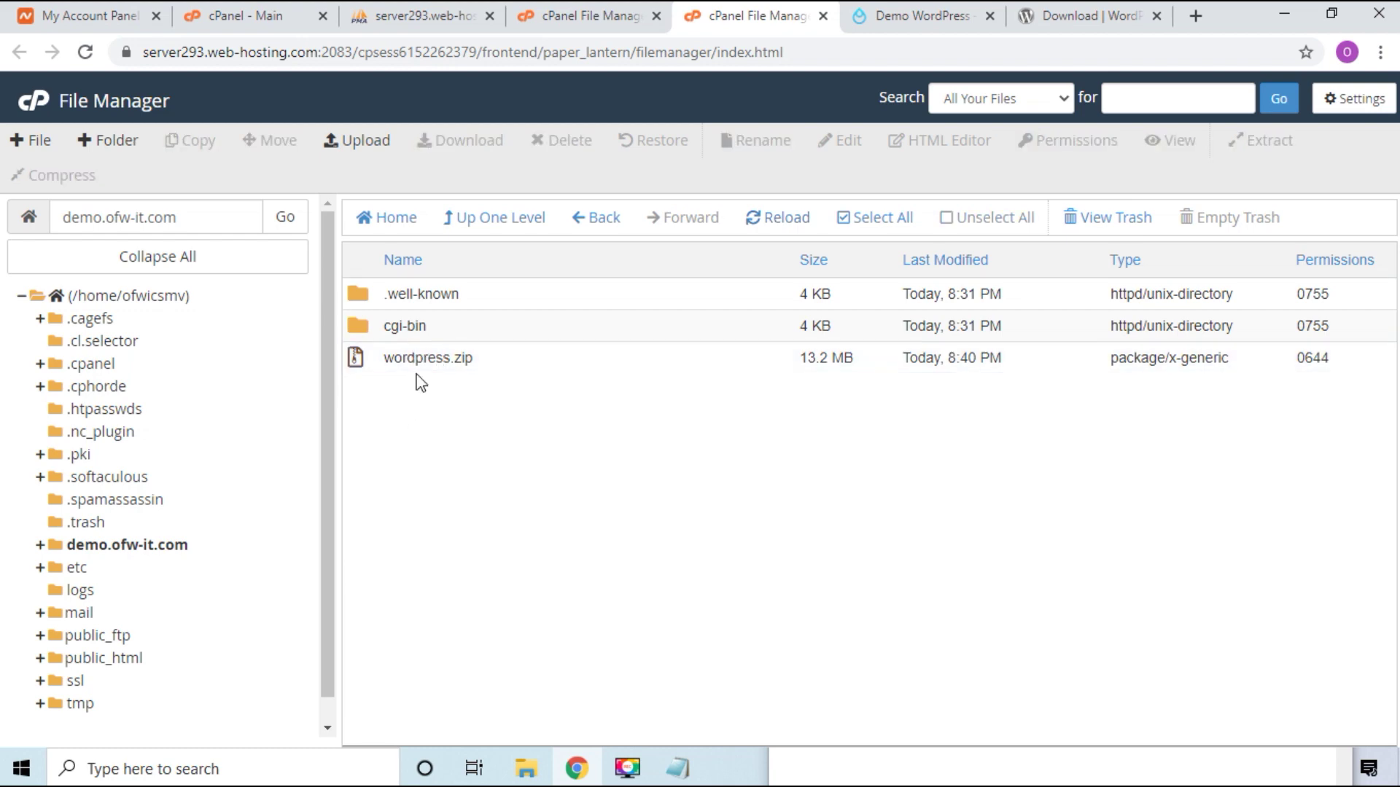
Extract wordpress.zip into the demo.ofw-it.com folder
right_click(424, 363)
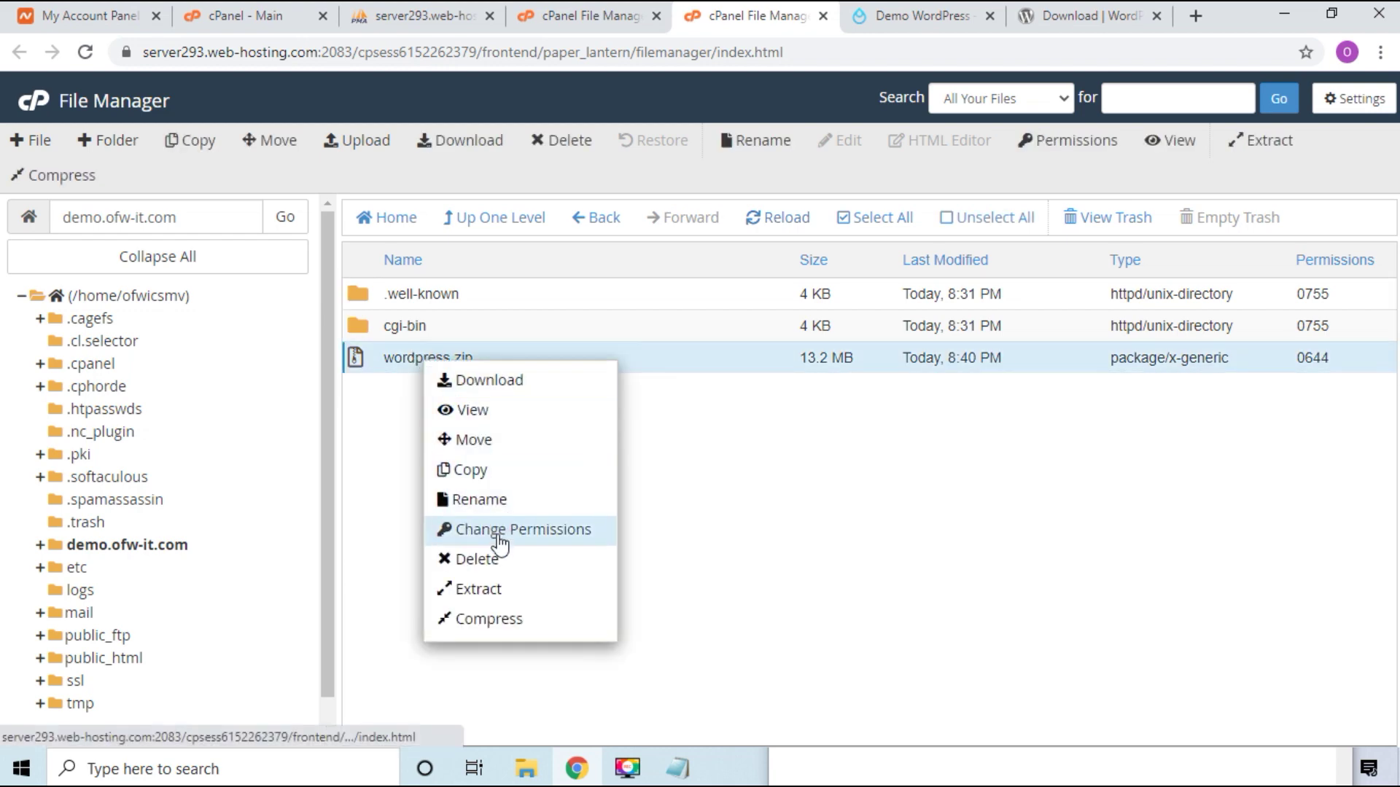
click(445, 590)
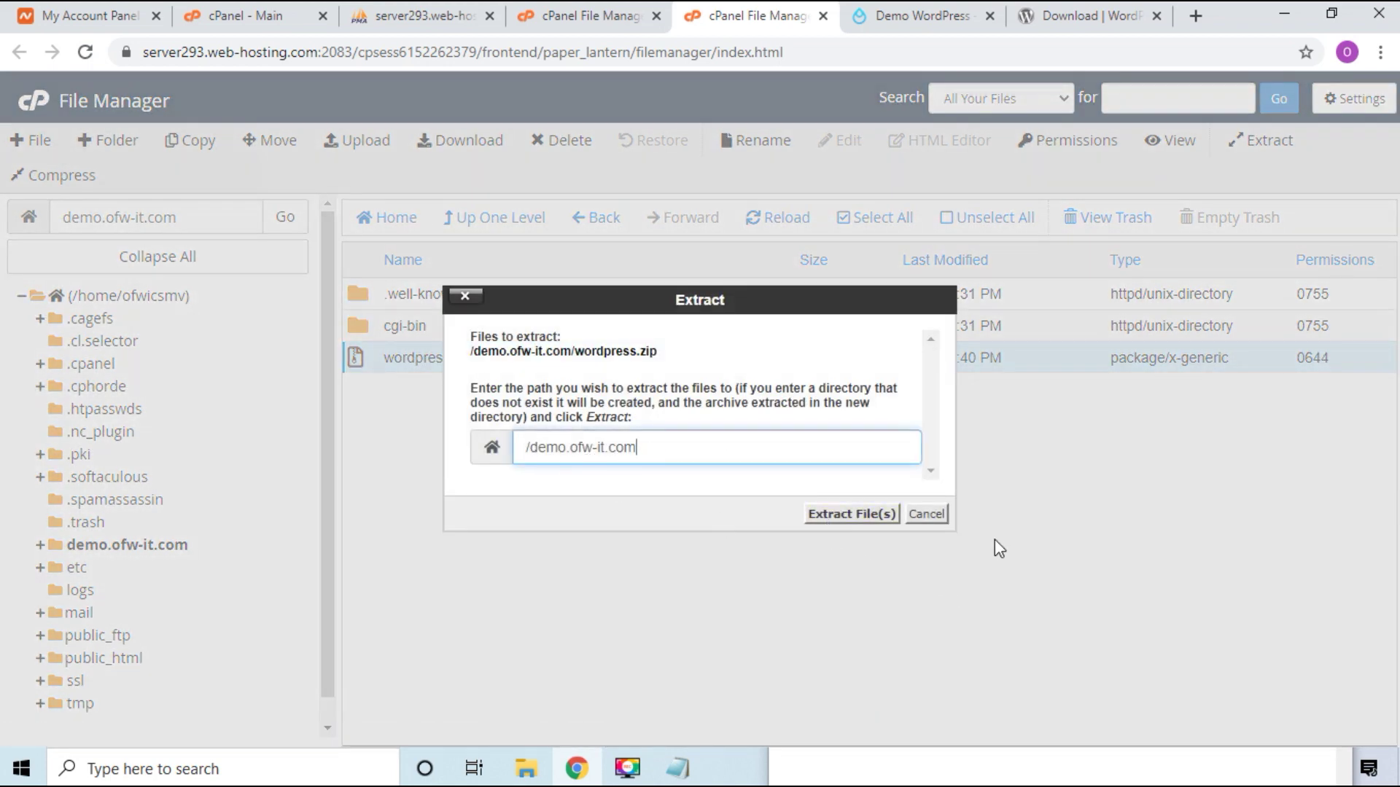
click(825, 517)
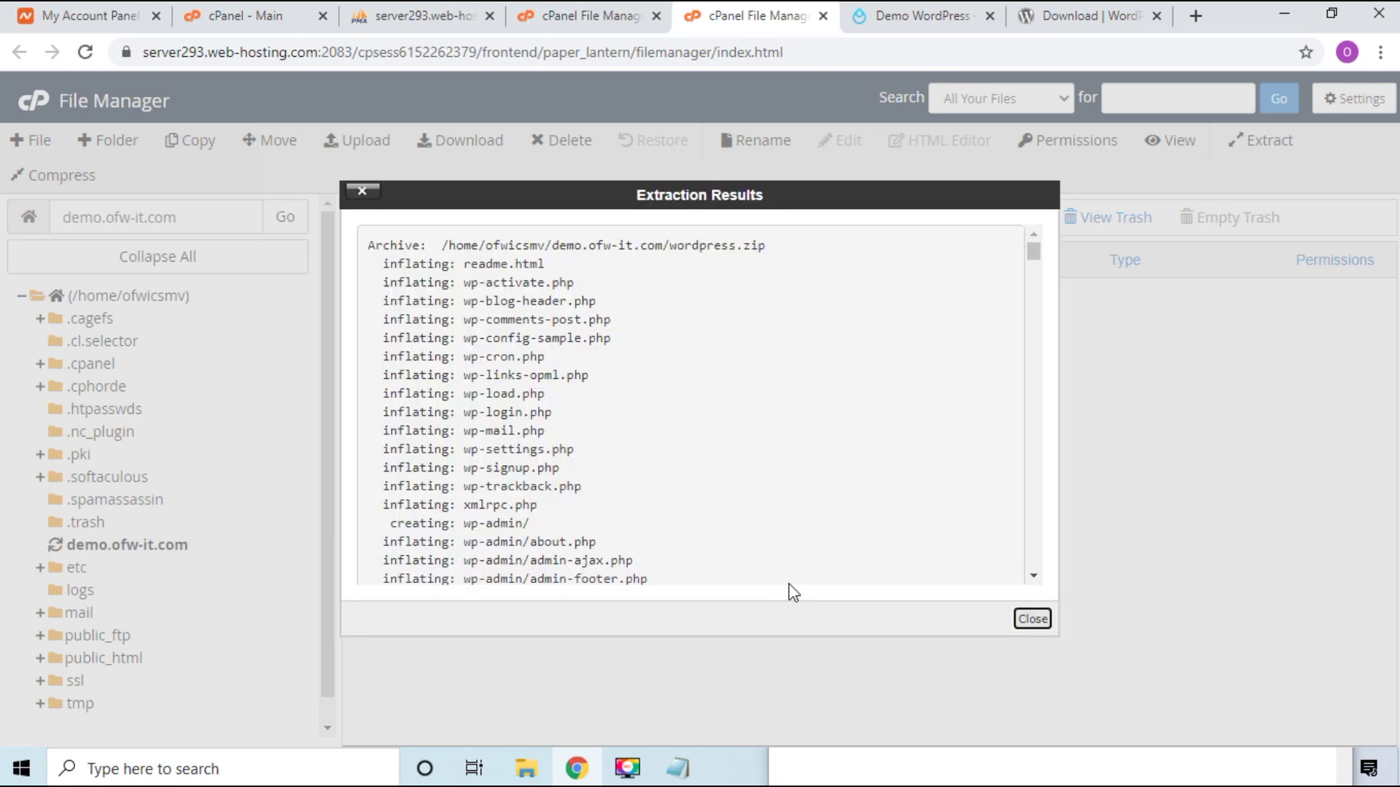
click(1031, 620)
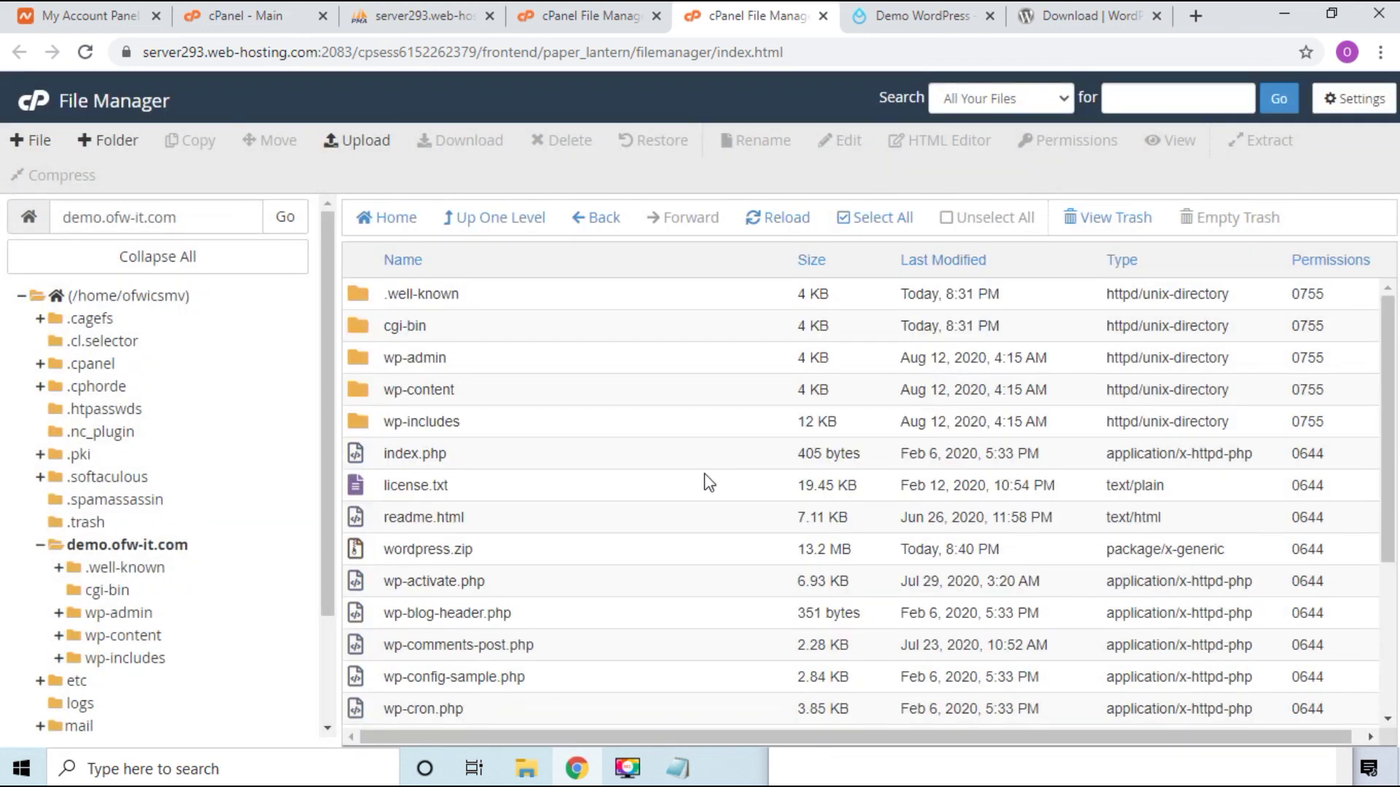
scroll(641, 500, down, 3)
scroll(634, 500, up, 3)
Delete the wordpress.zip archive, moving it to the trash
click(460, 551)
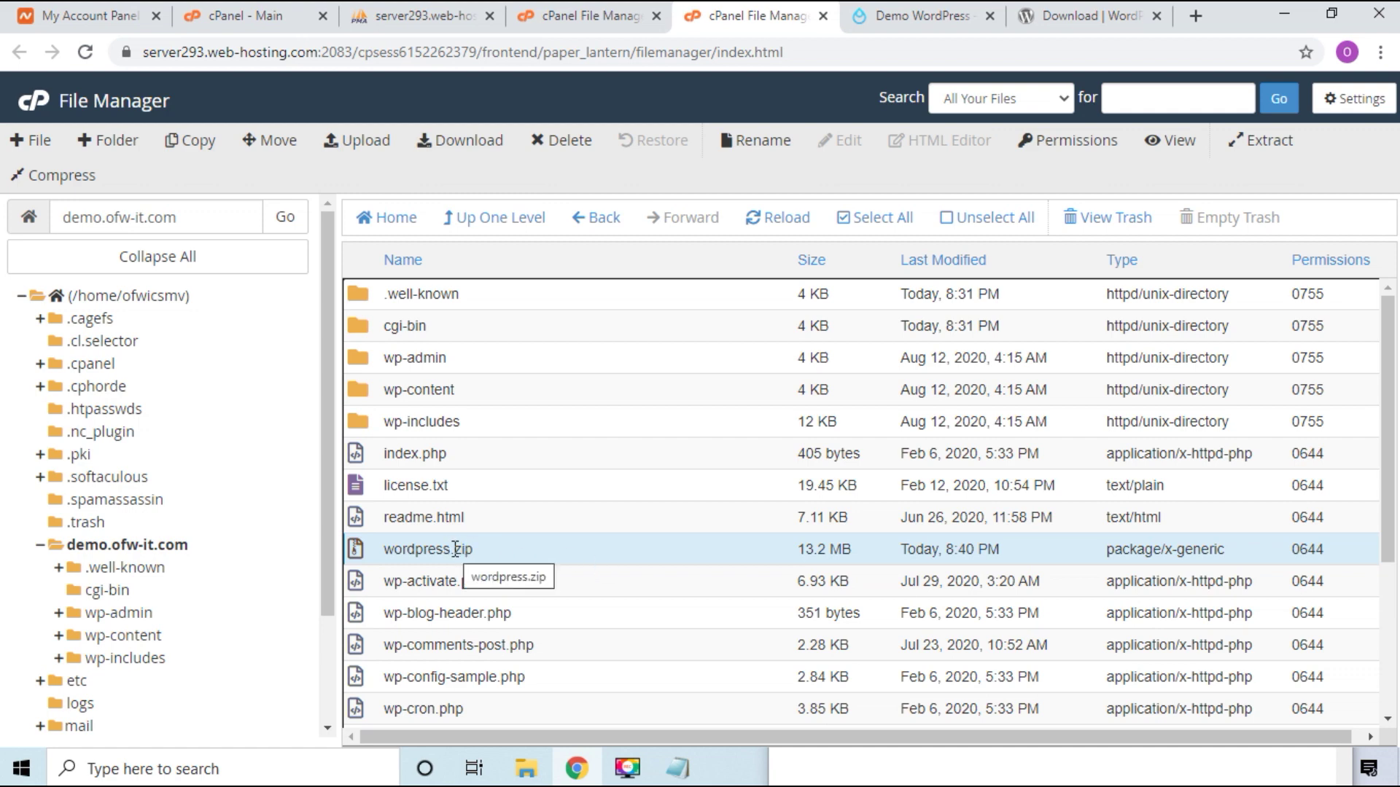
double_click(454, 547)
key(Return)
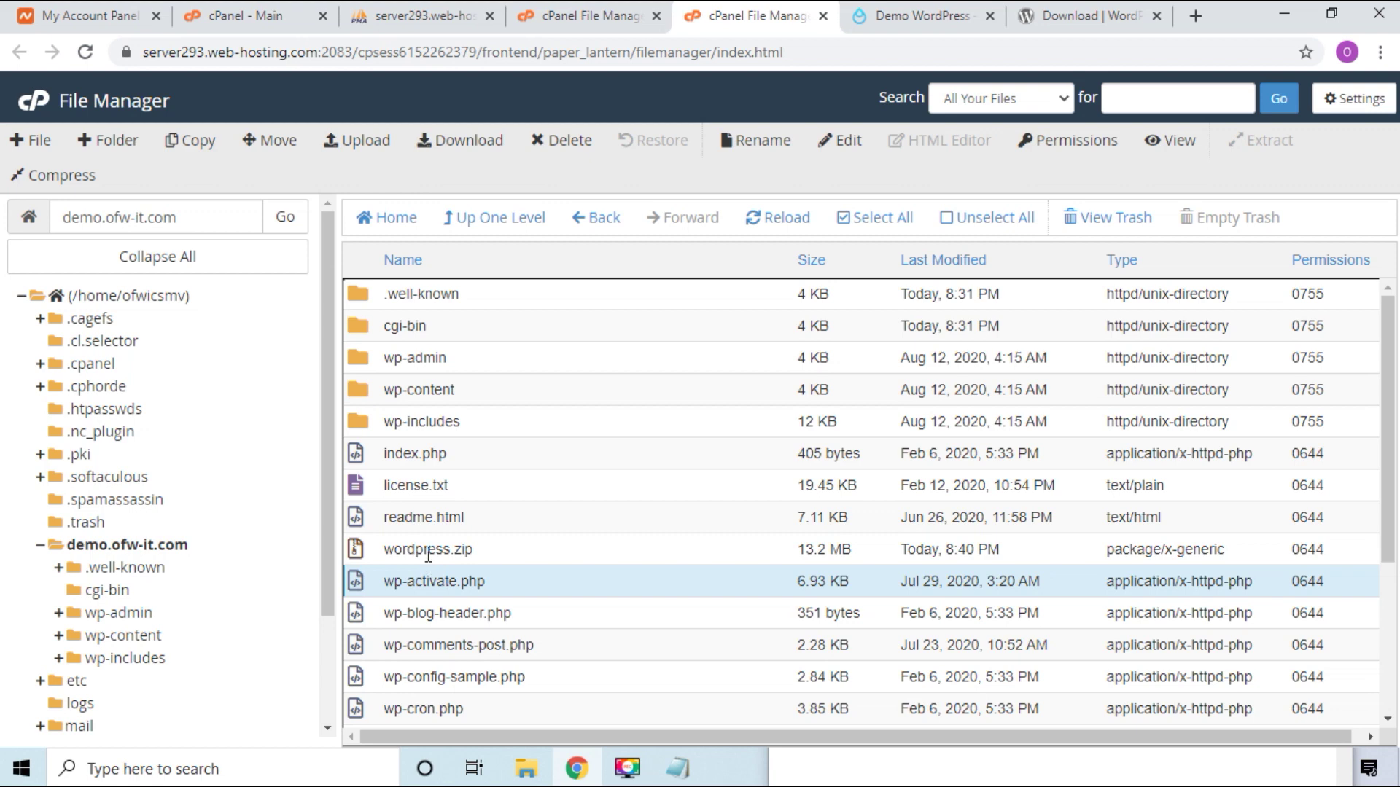
right_click(430, 557)
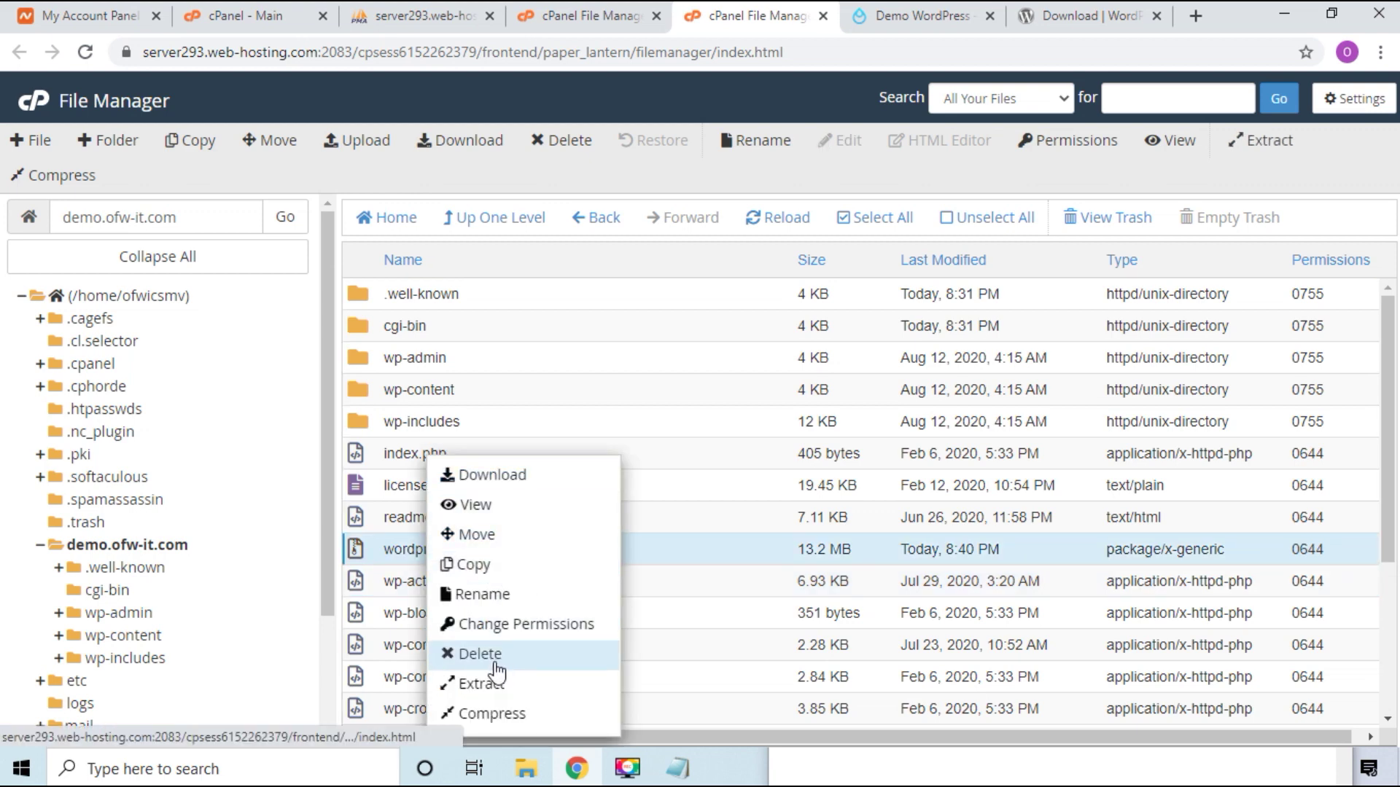
click(490, 659)
click(872, 475)
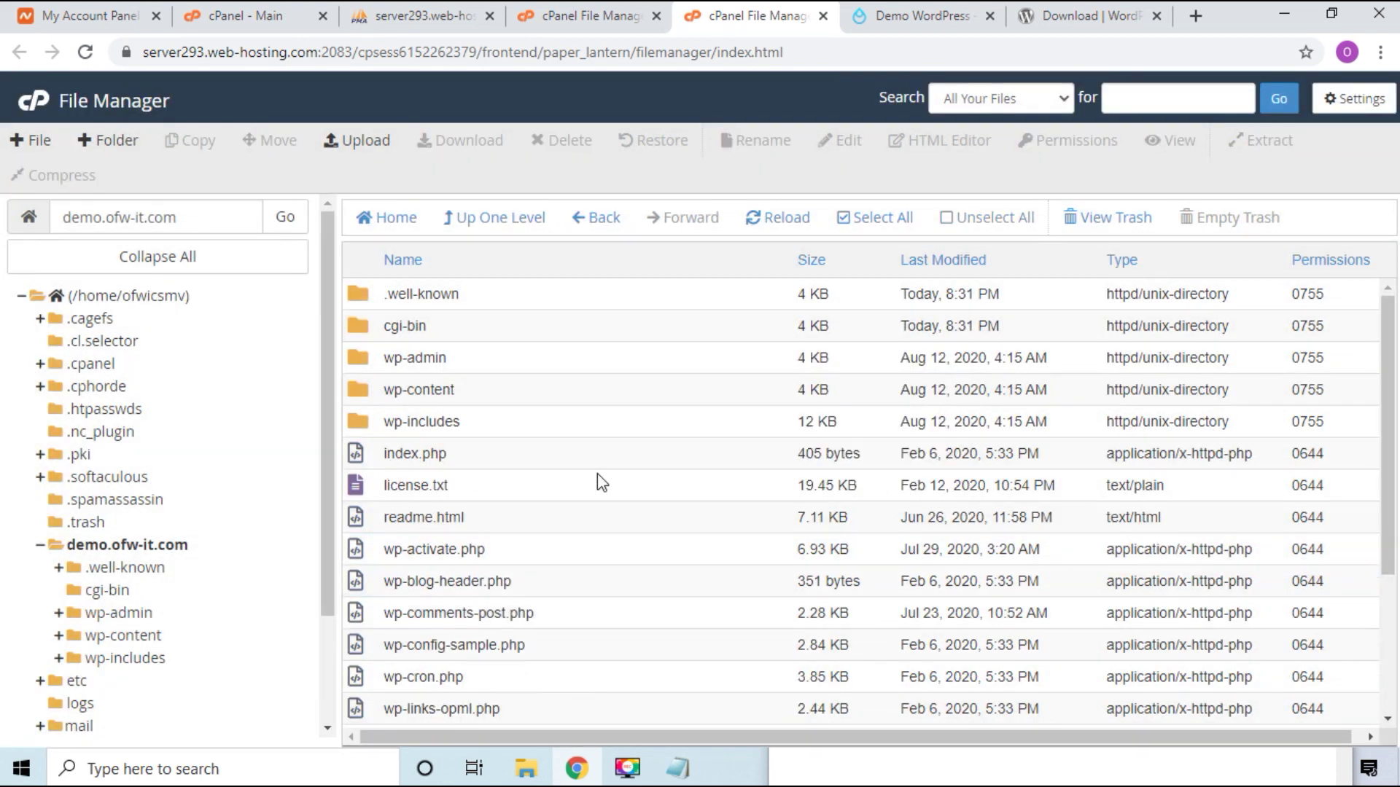
scroll(508, 567, down, 2)
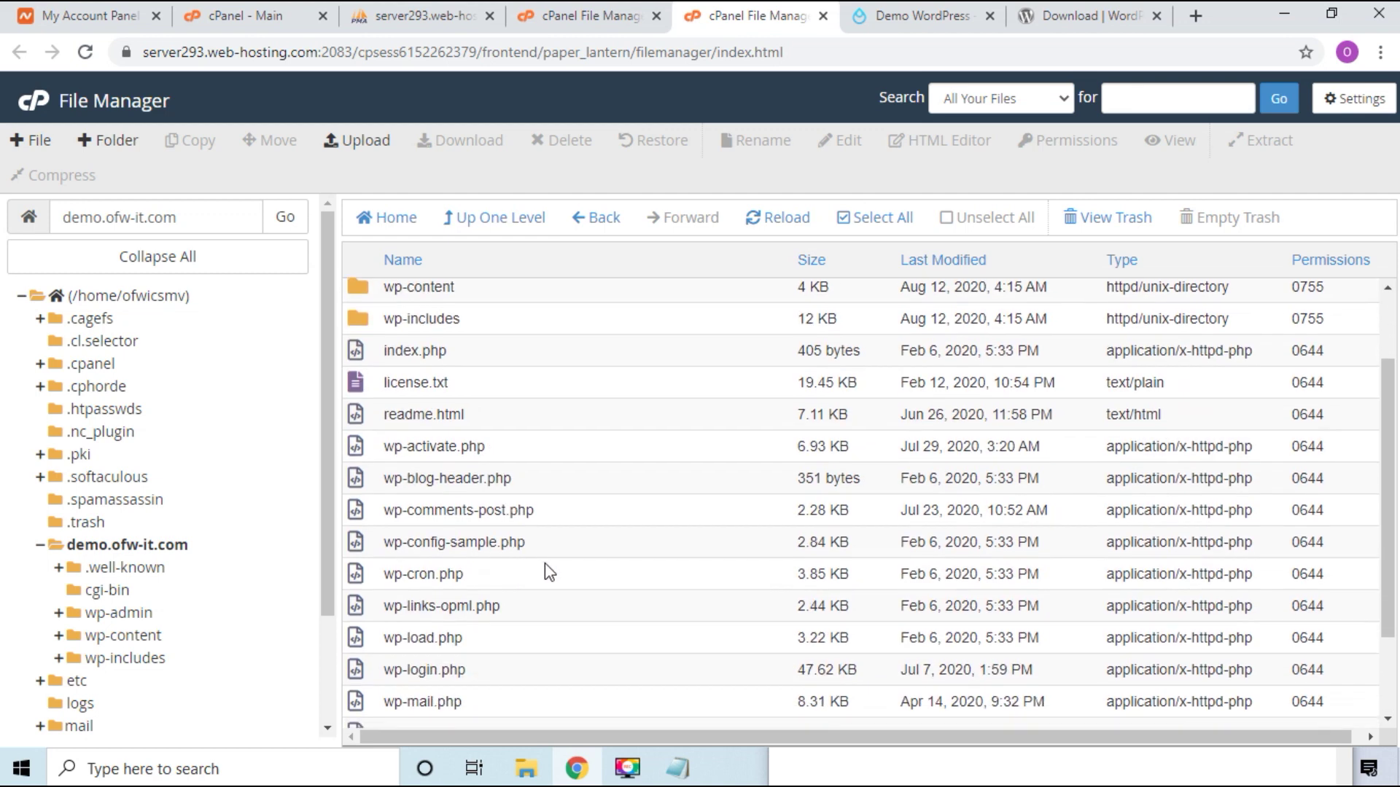
Rename wp-config-sample.php to wp-config.php by removing '-sample' from the name
click(432, 544)
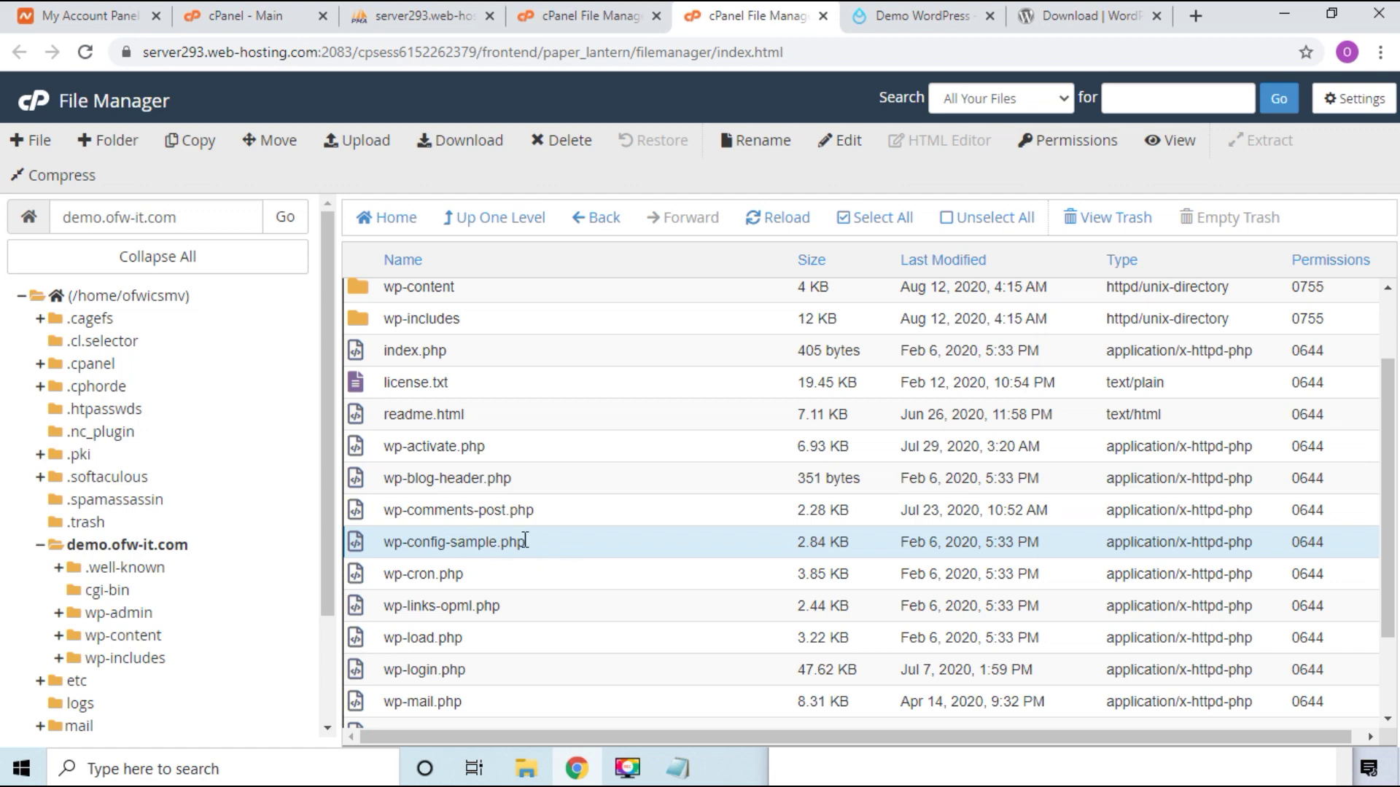
right_click(459, 544)
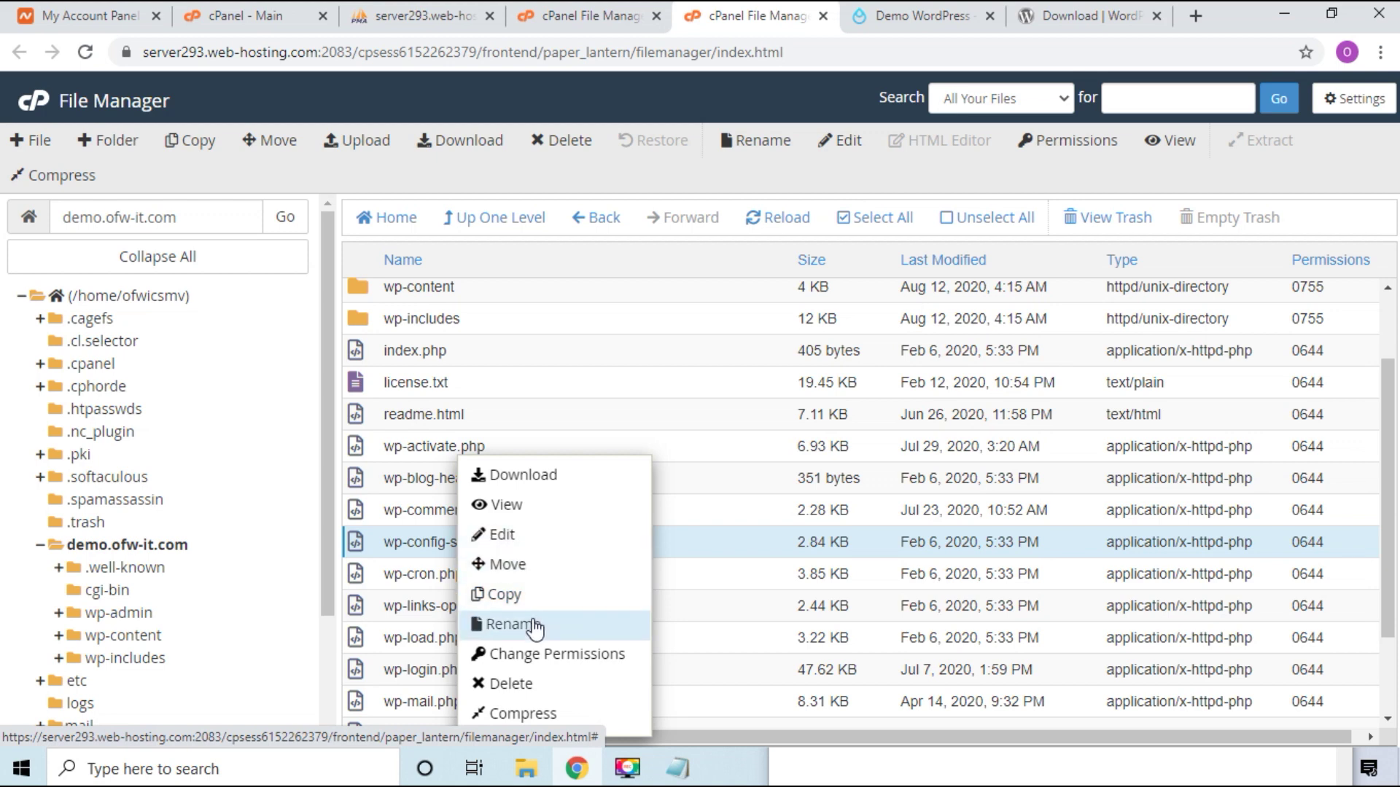
click(529, 625)
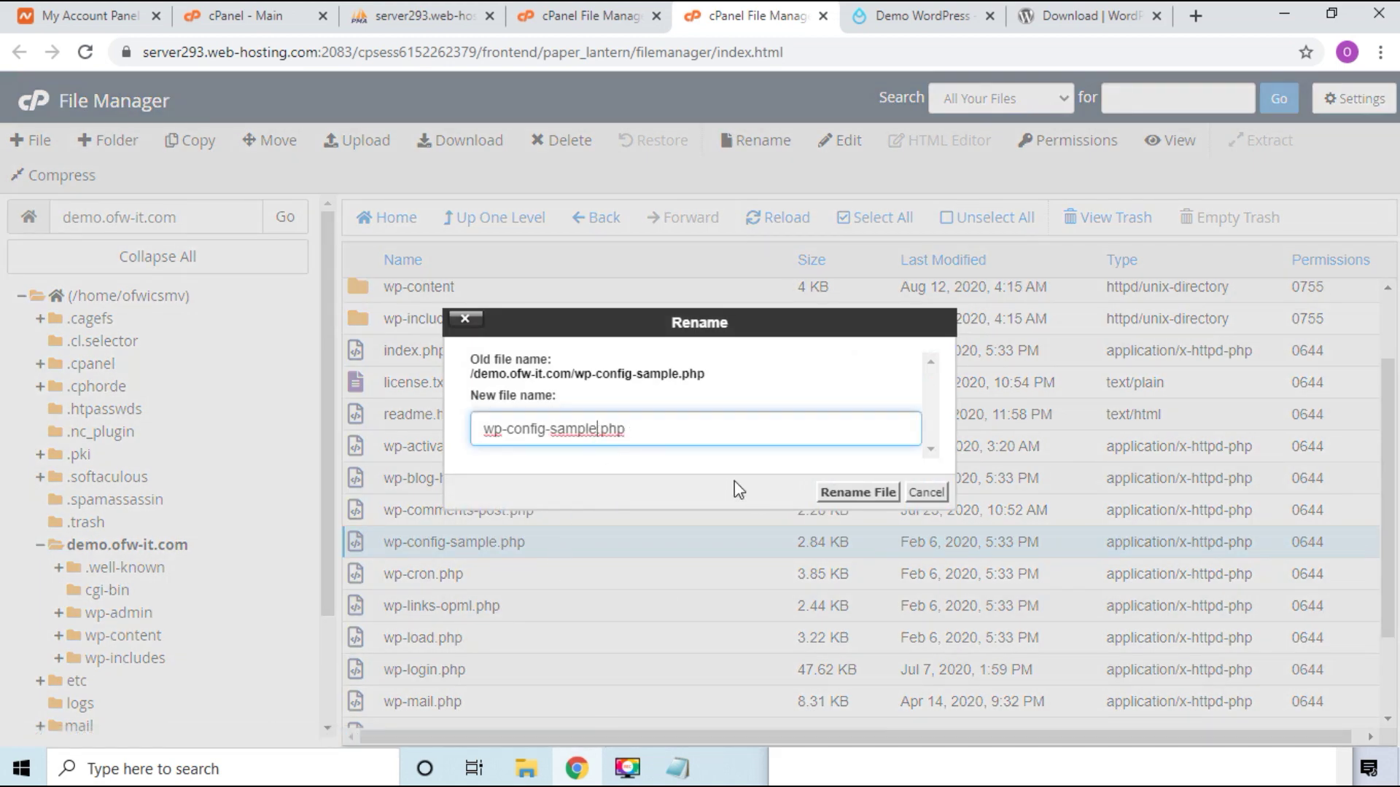
key(BackSpace)
key(BackSpace)
key(BackSpace)
key(BackSpace)
key(BackSpace)
key(BackSpace)
key(BackSpace)
click(859, 494)
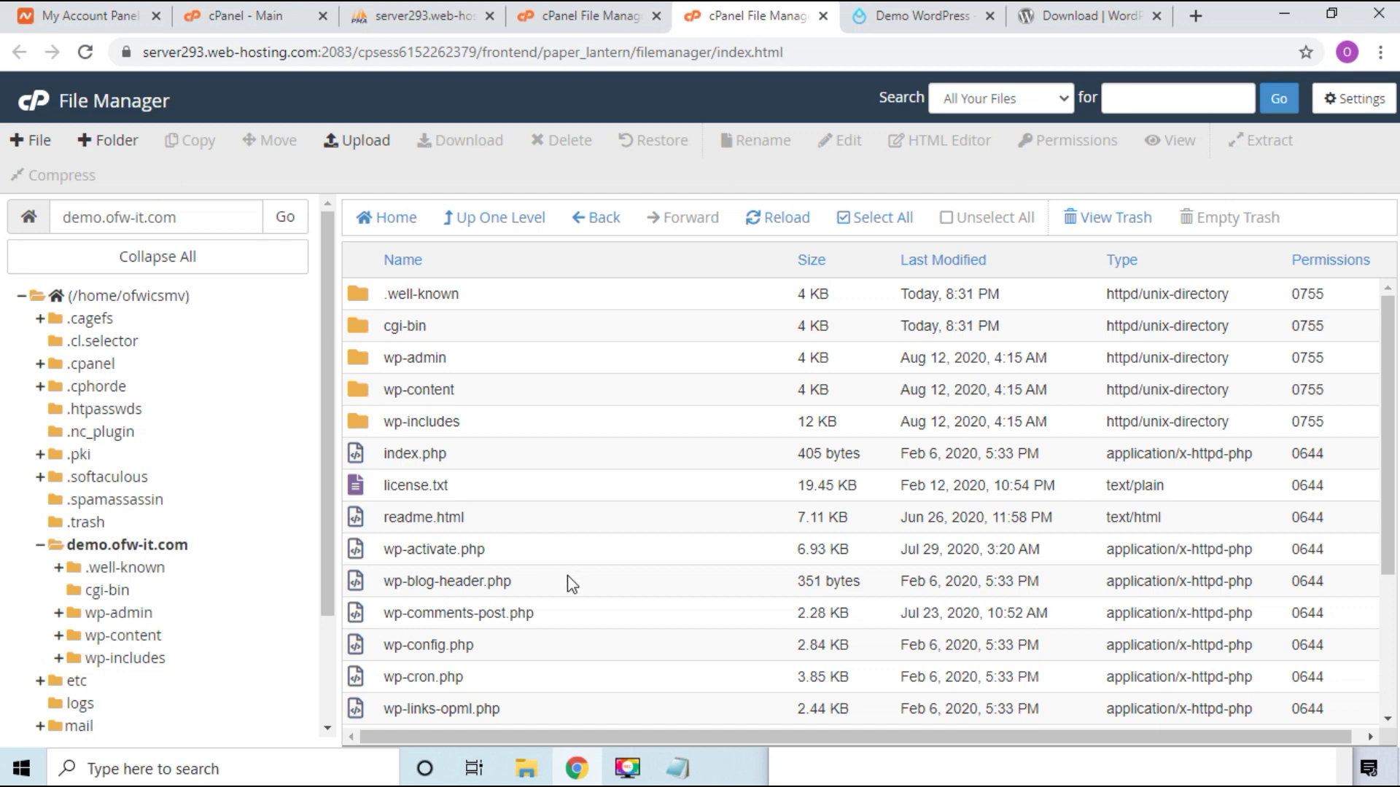
scroll(566, 581, down, 1)
click(420, 543)
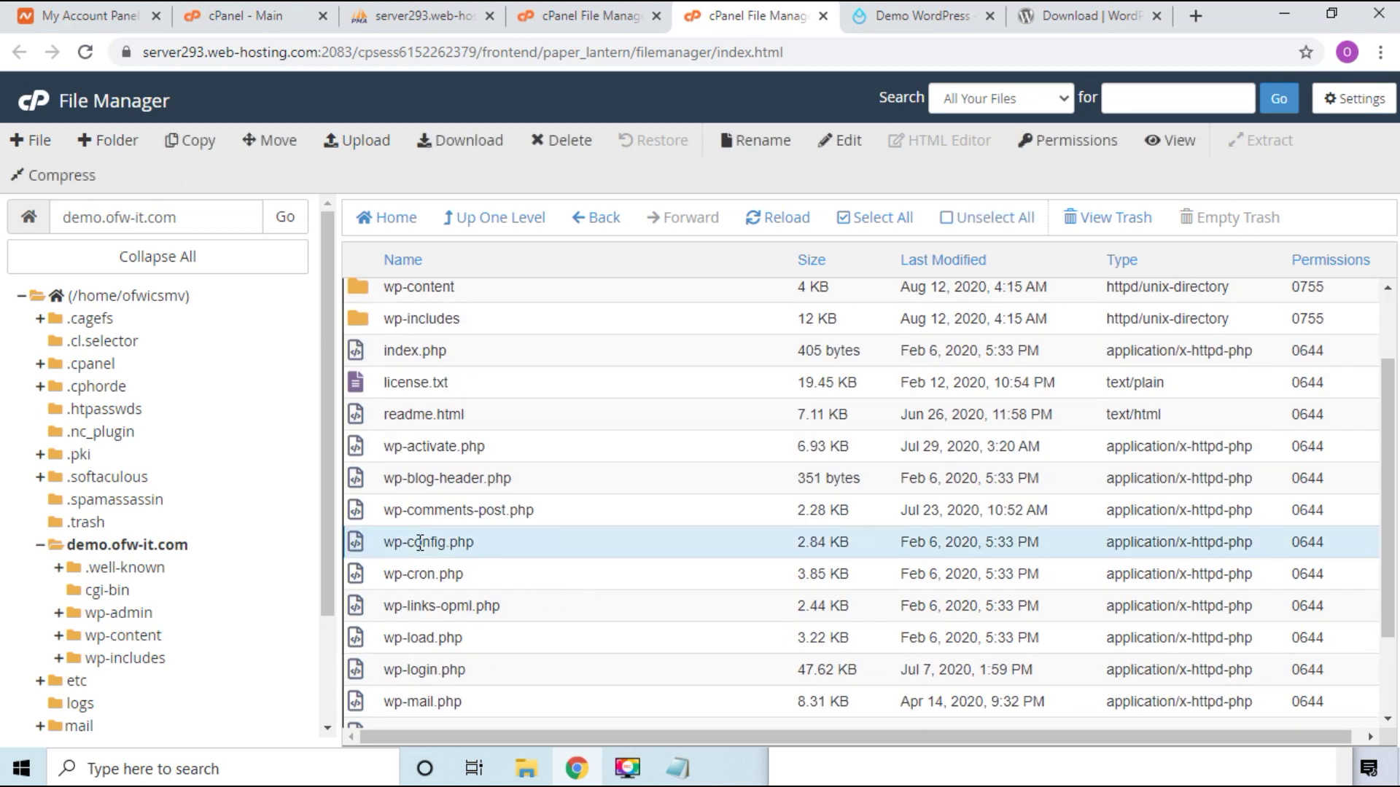
right_click(419, 543)
Open wp-config.php in the code editor and locate the database placeholders
click(457, 538)
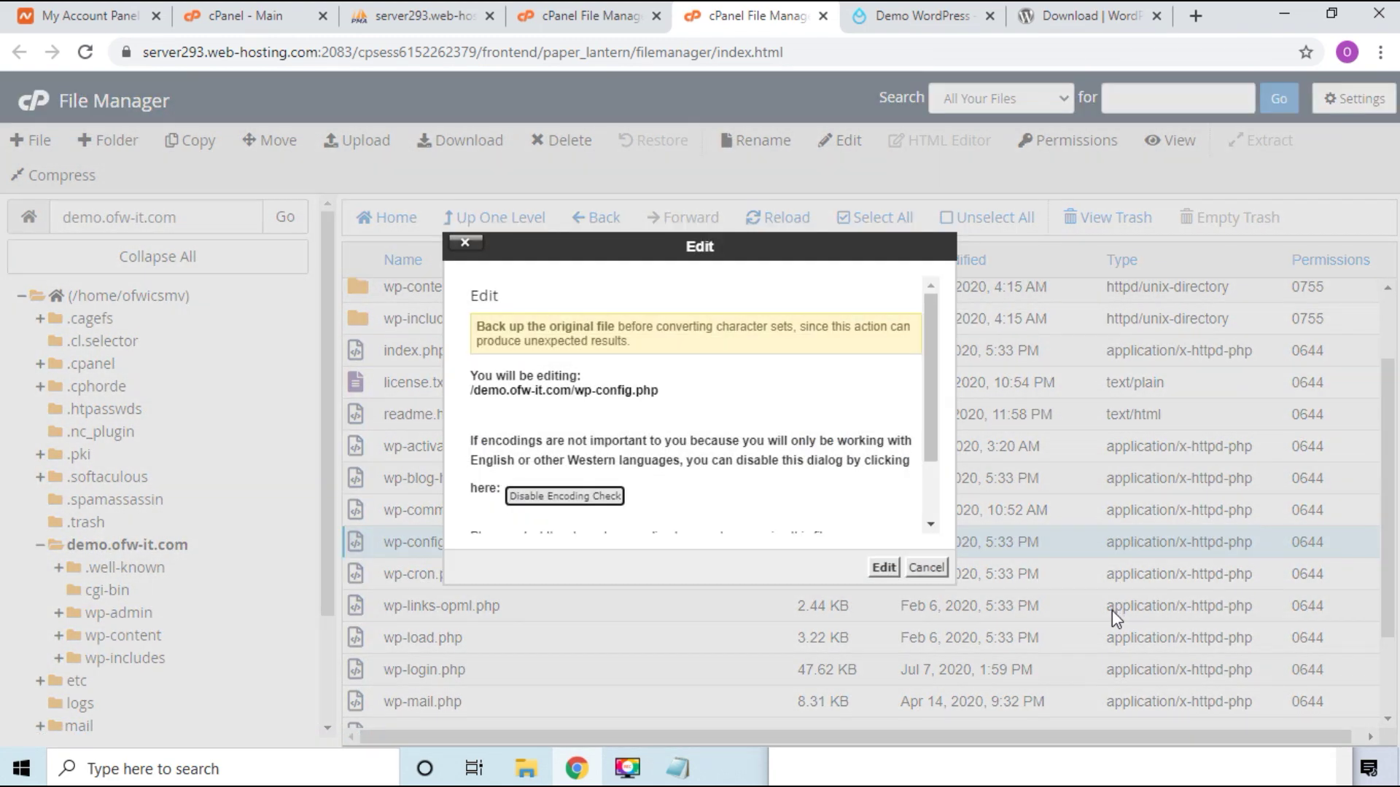
click(884, 568)
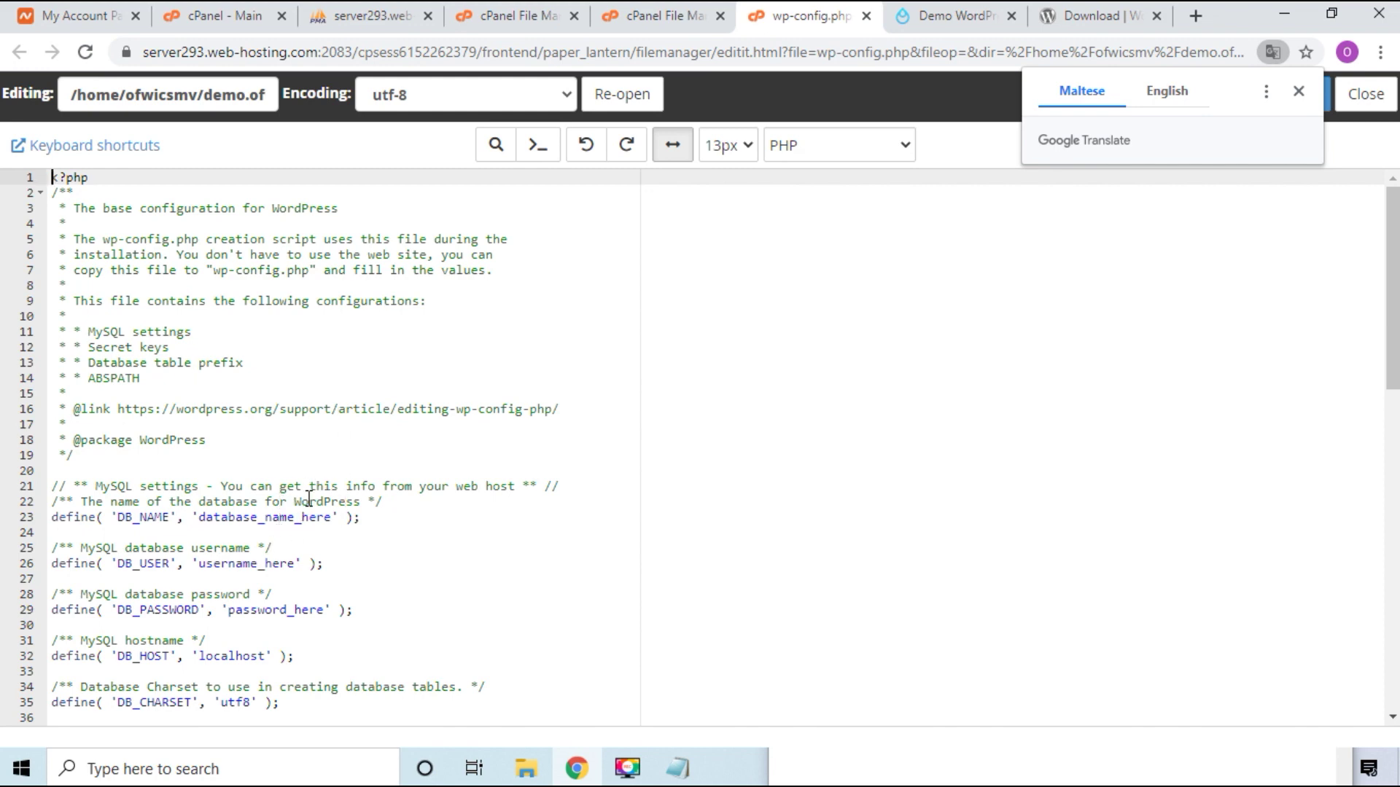
scroll(306, 503, down, 1)
scroll(292, 433, down, 1)
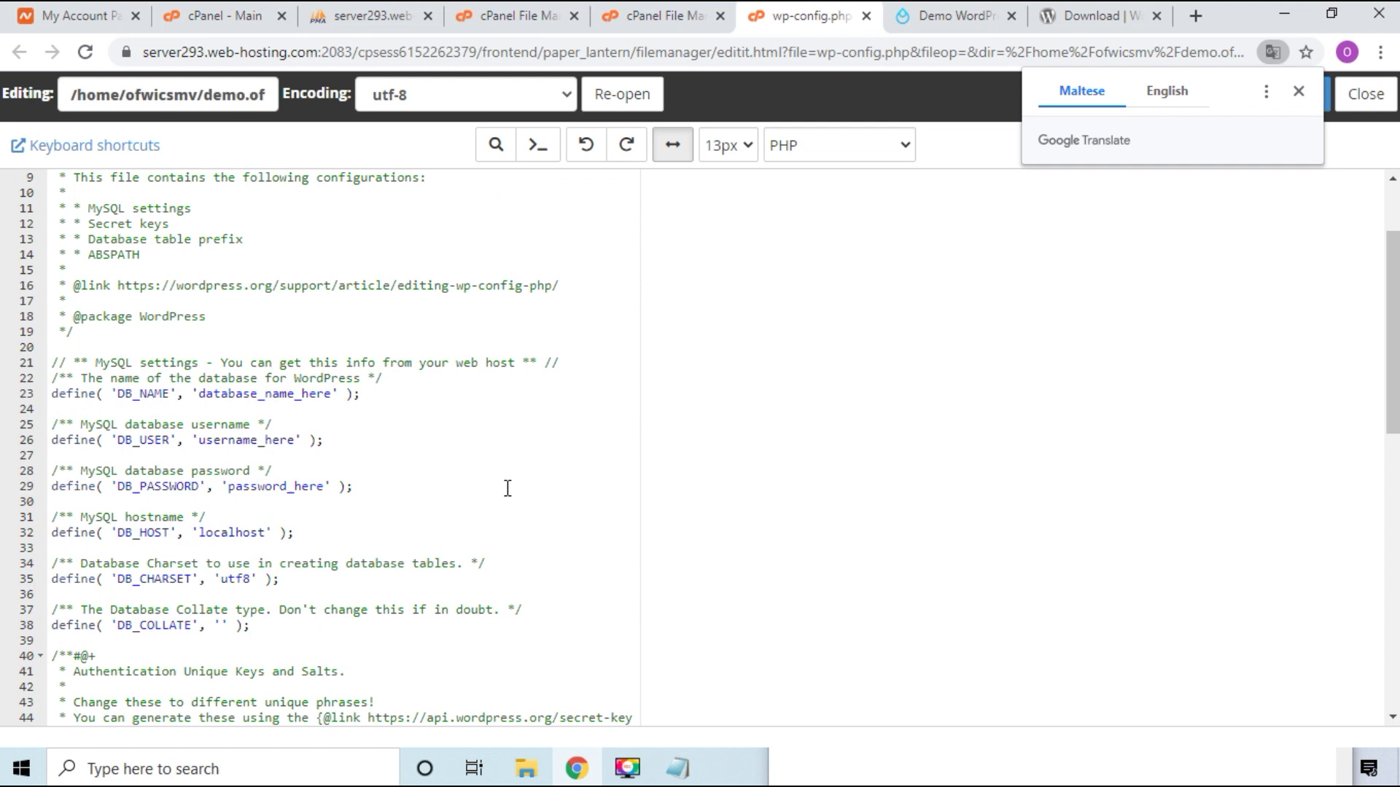
drag(207, 394, 199, 440)
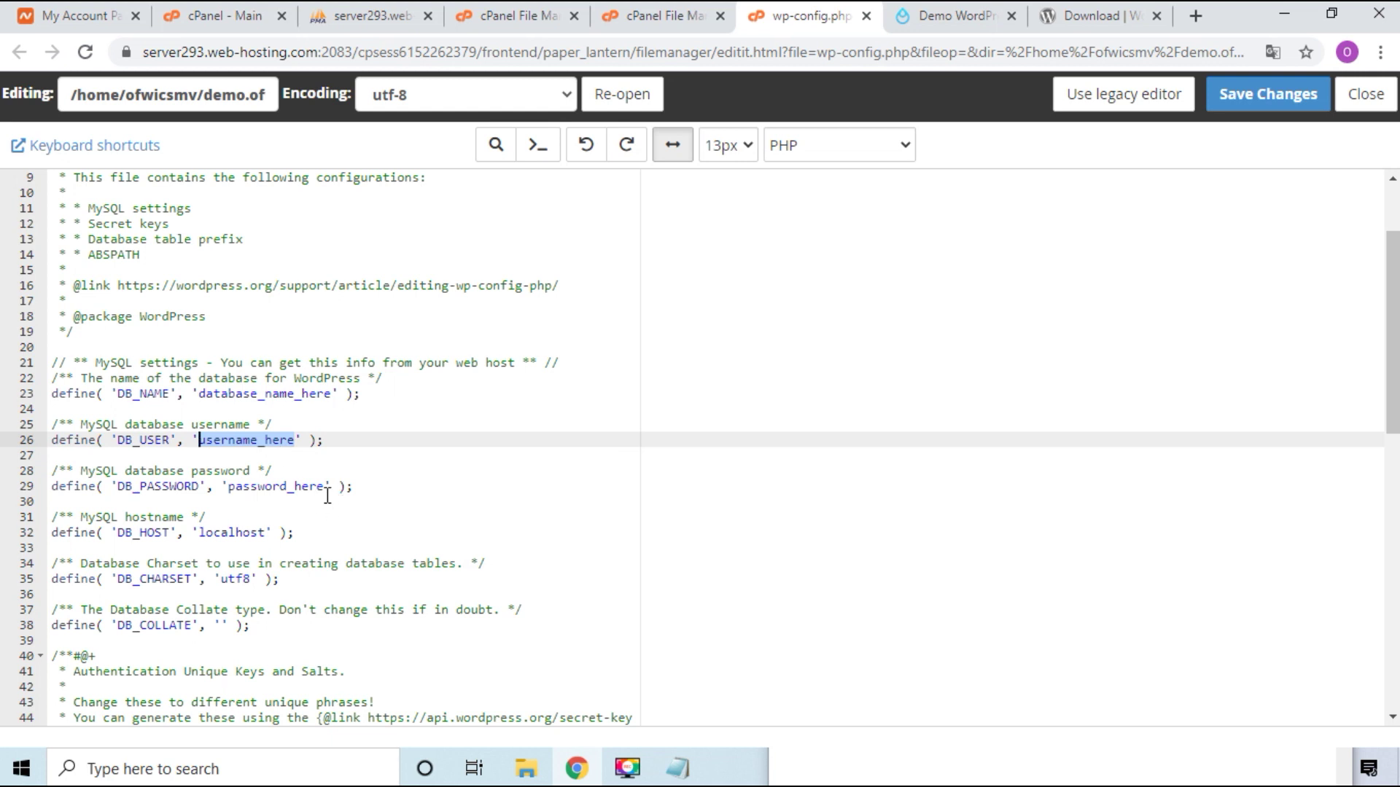
drag(331, 485, 228, 486)
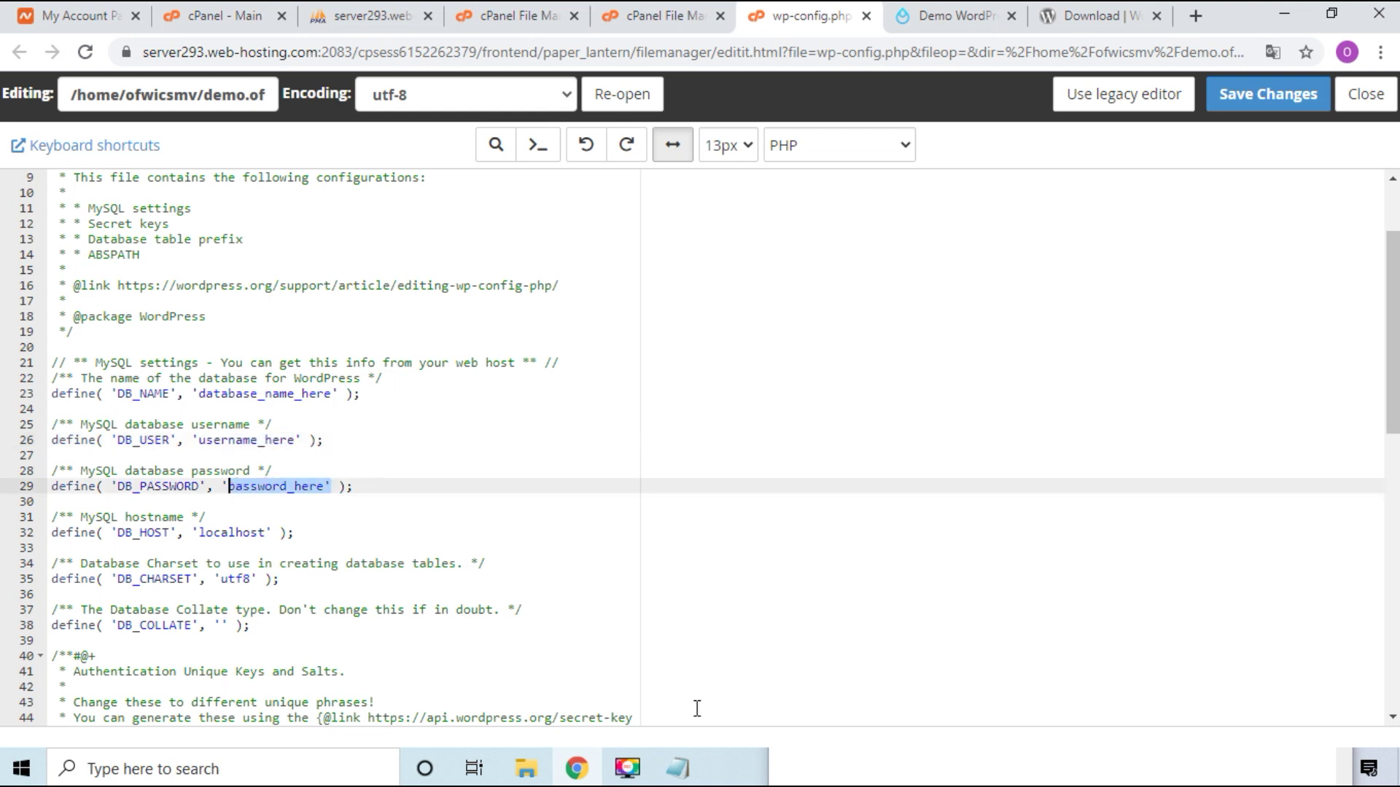
Set DB_NAME to ofwicsmv_subdomainwp, copied from the notes
click(678, 769)
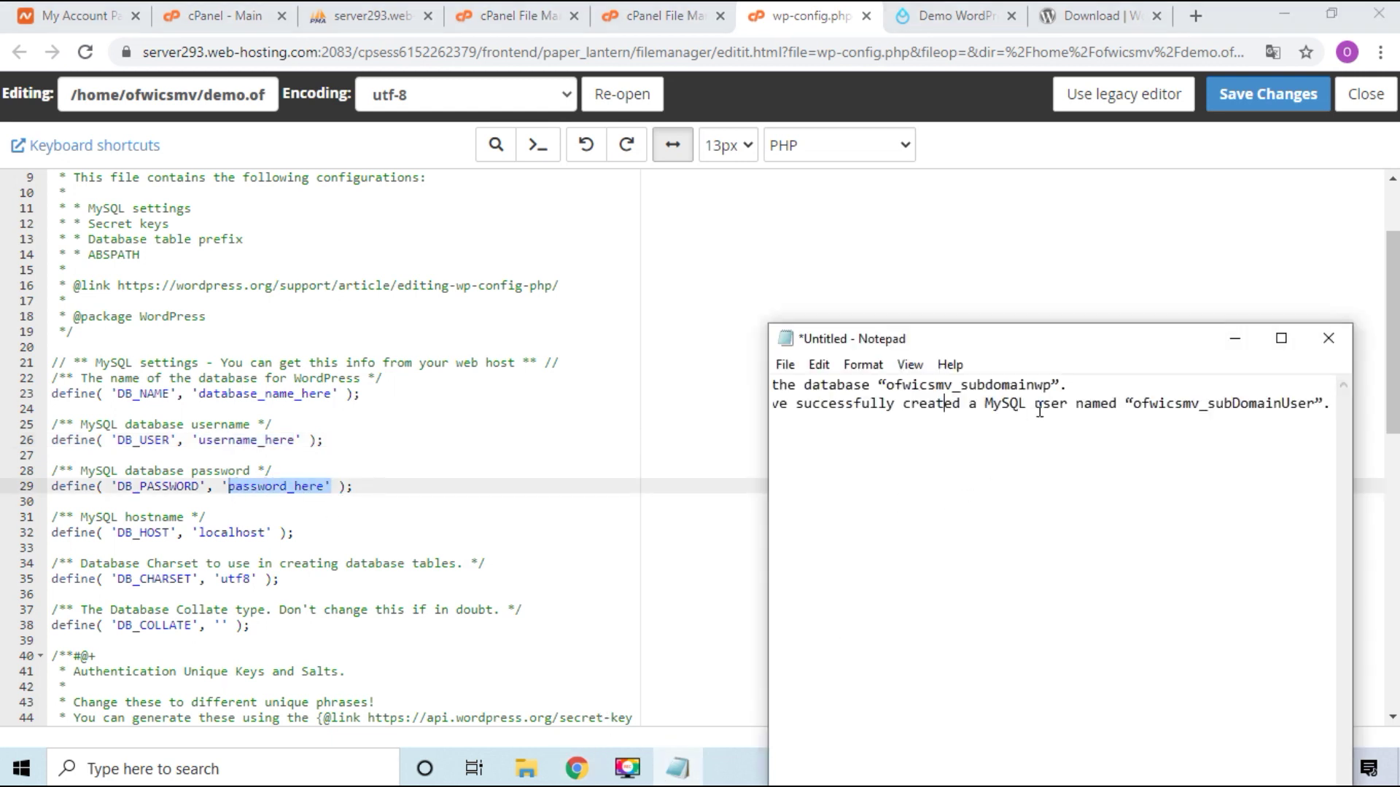
drag(885, 384, 1055, 384)
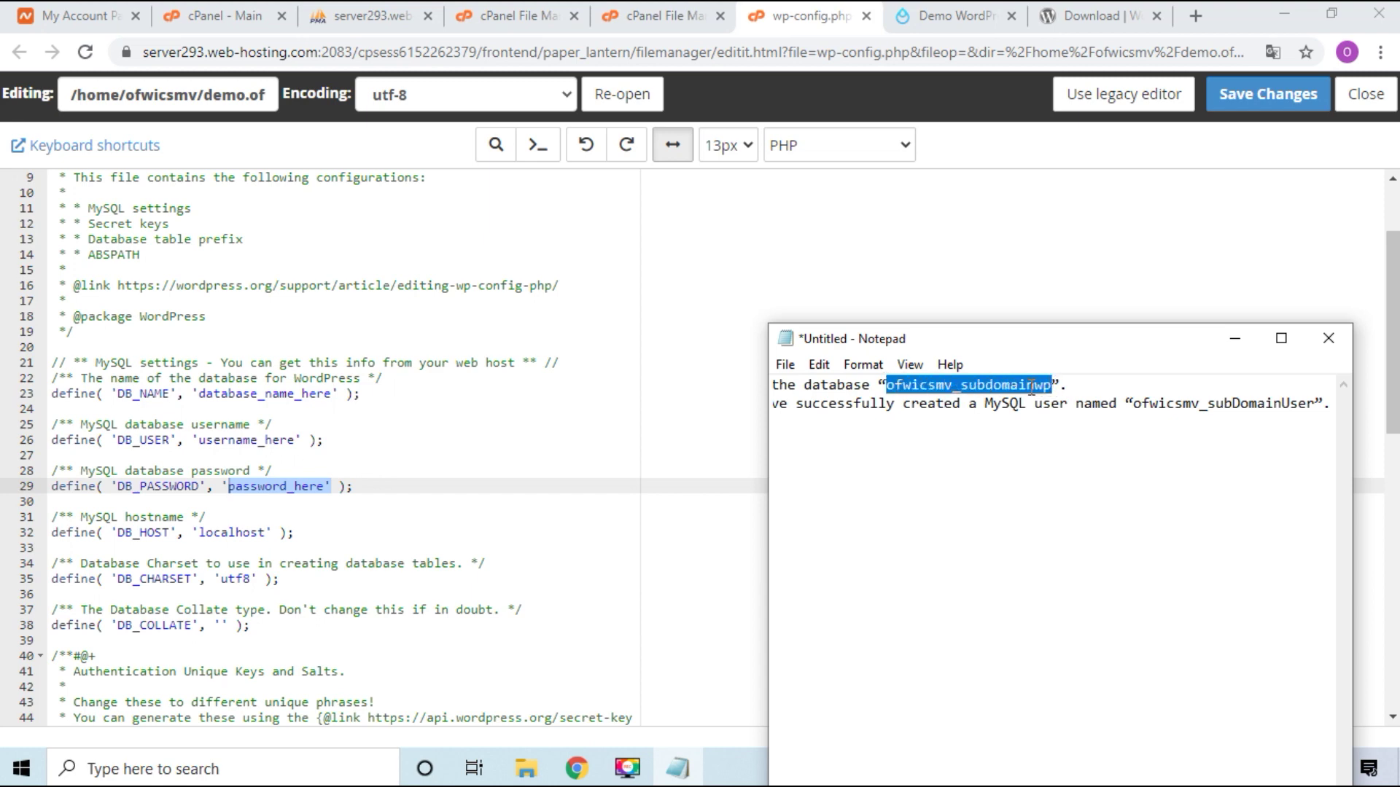
right_click(1032, 386)
click(1077, 453)
click(336, 393)
key(BackSpace)
key(BackSpace)
key(BackSpace)
key(BackSpace)
key(BackSpace)
key(BackSpace)
key(BackSpace)
key(BackSpace)
key(BackSpace)
key(BackSpace)
key(BackSpace)
key(BackSpace)
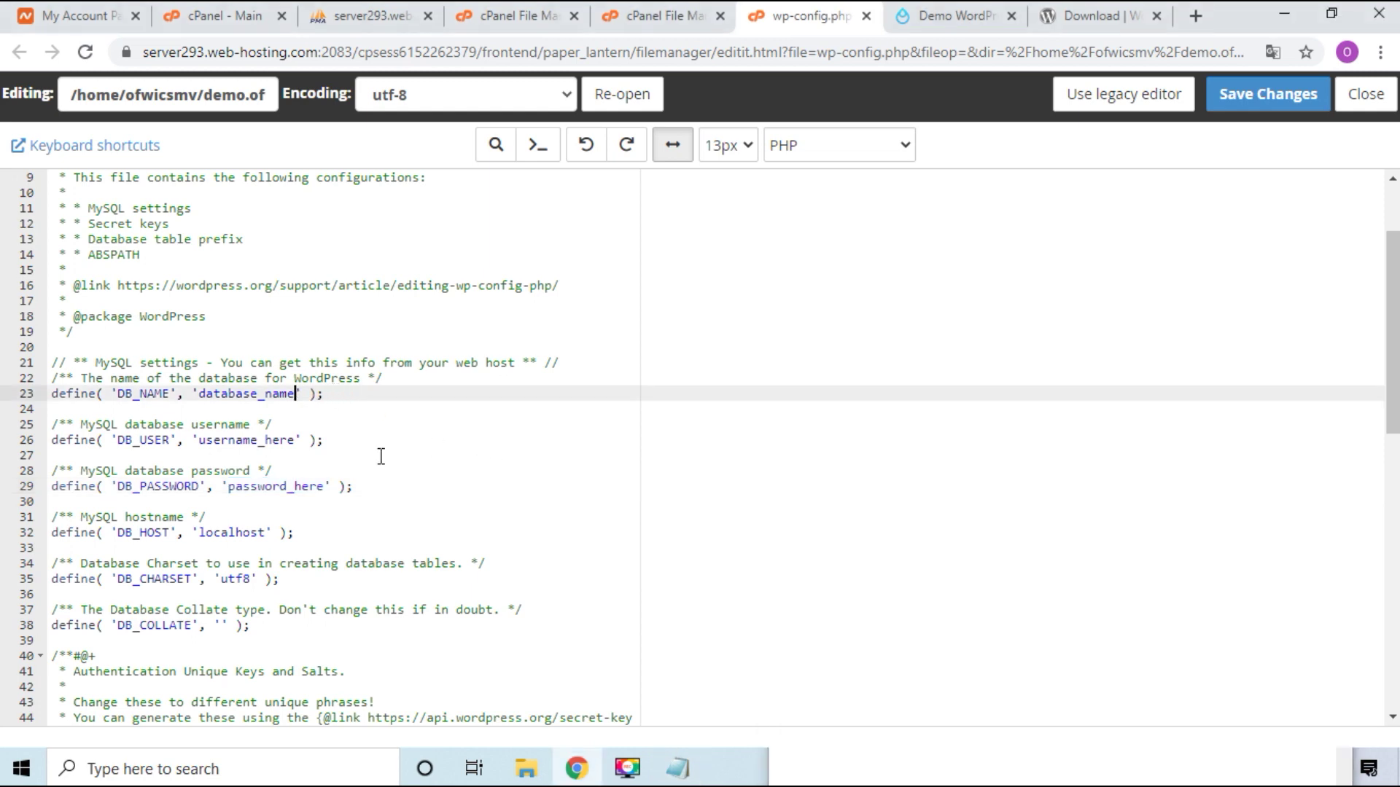
key(BackSpace)
key(BackSpace)
key(BackSpace)
key(BackSpace)
key(BackSpace)
right_click(198, 394)
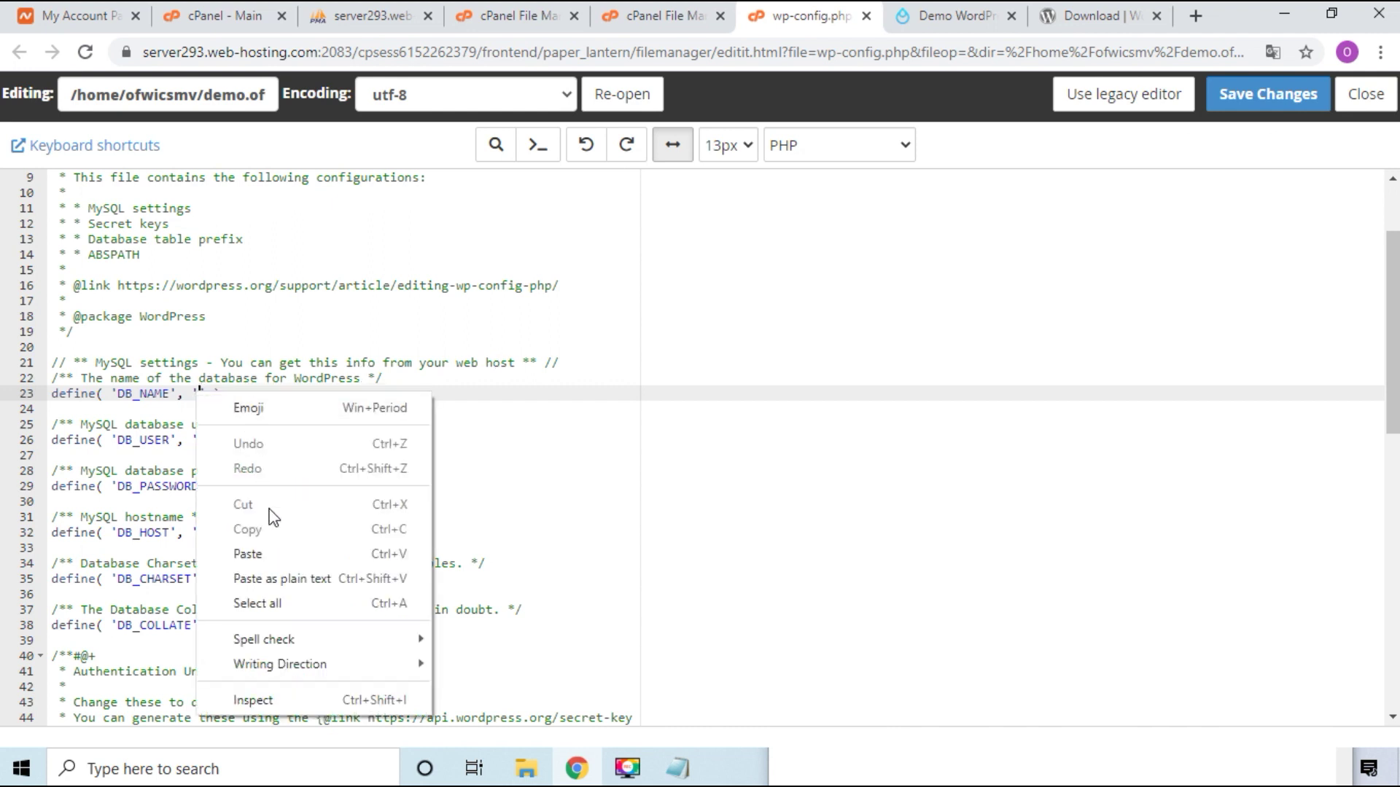
click(266, 555)
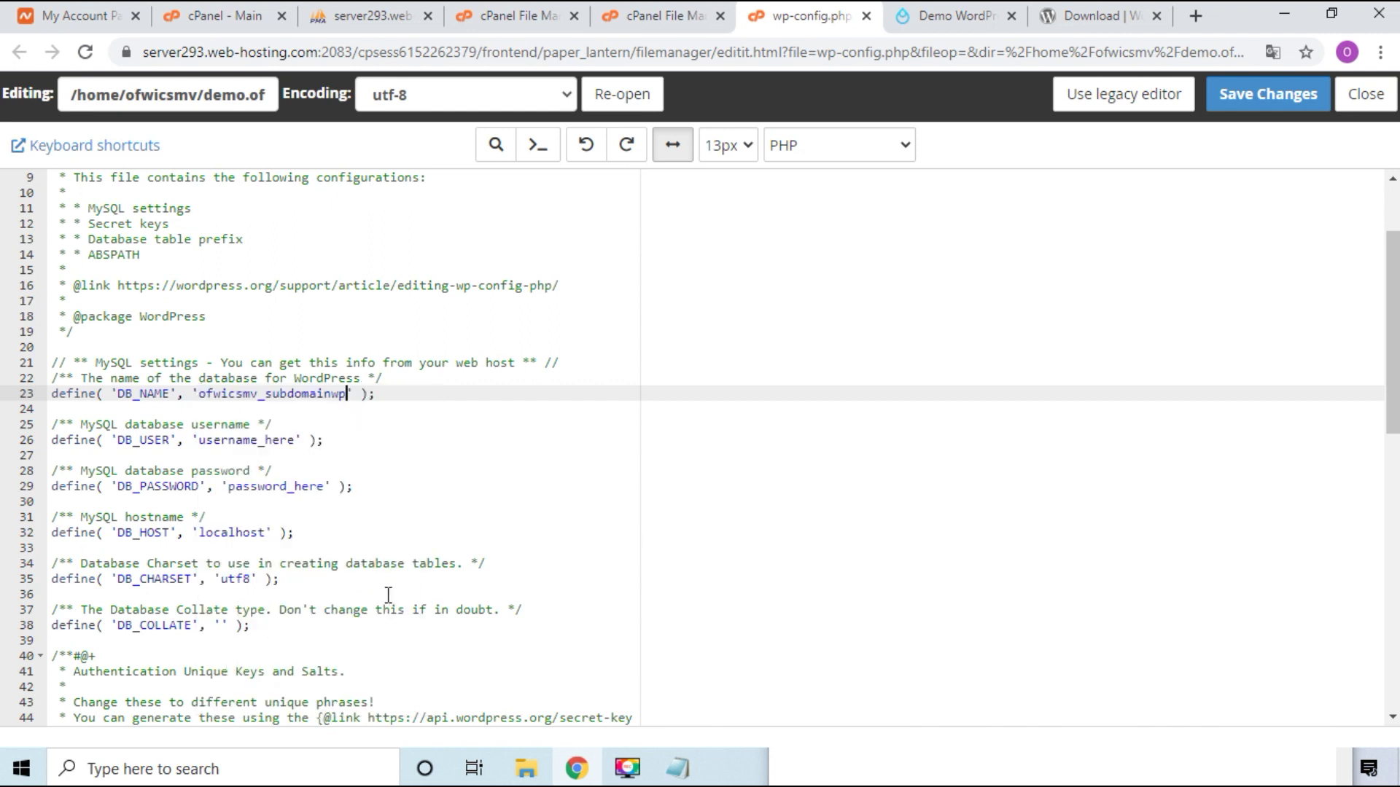
Set DB_USER to ofwicsmv_subDomainUser from the notes and clear the password_here placeholder
click(678, 768)
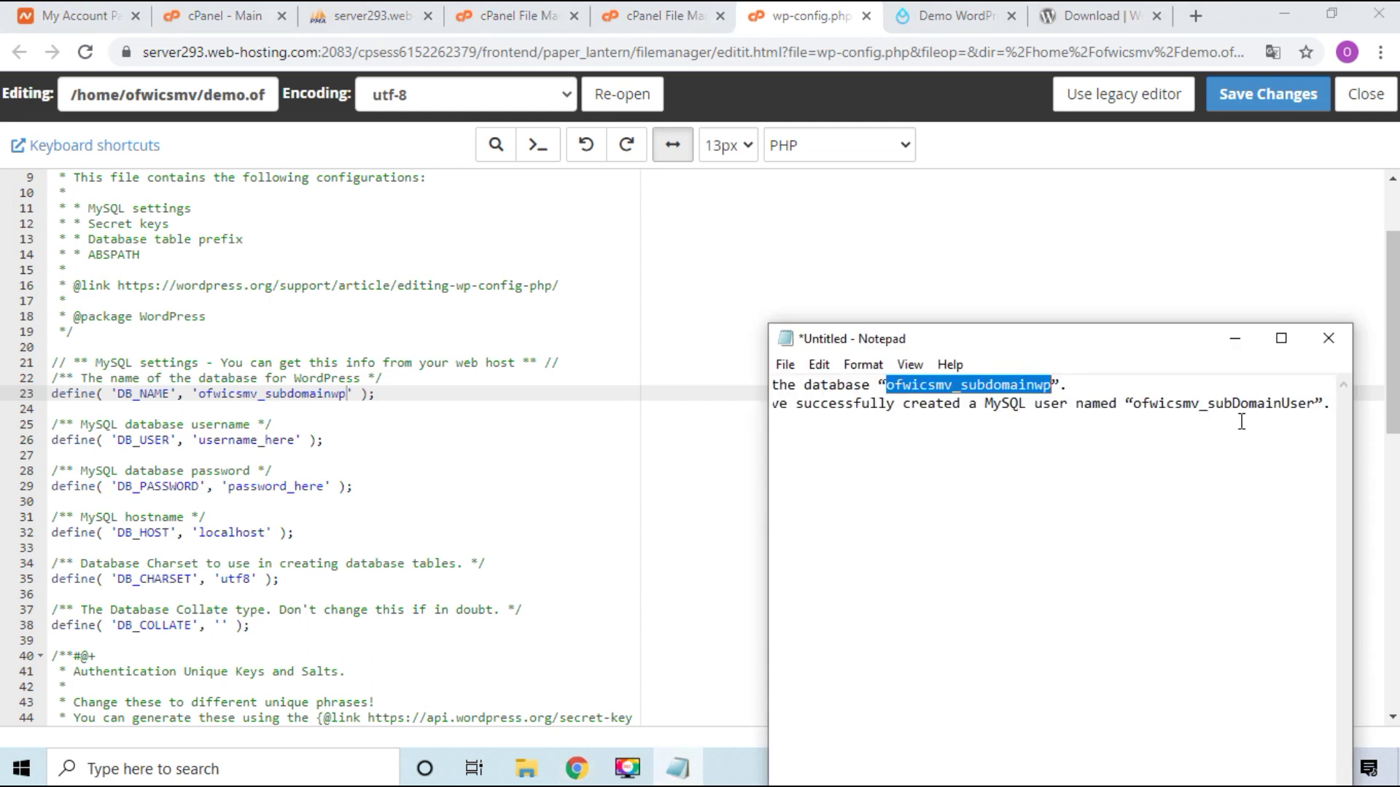
drag(1131, 403, 1316, 401)
right_click(1316, 403)
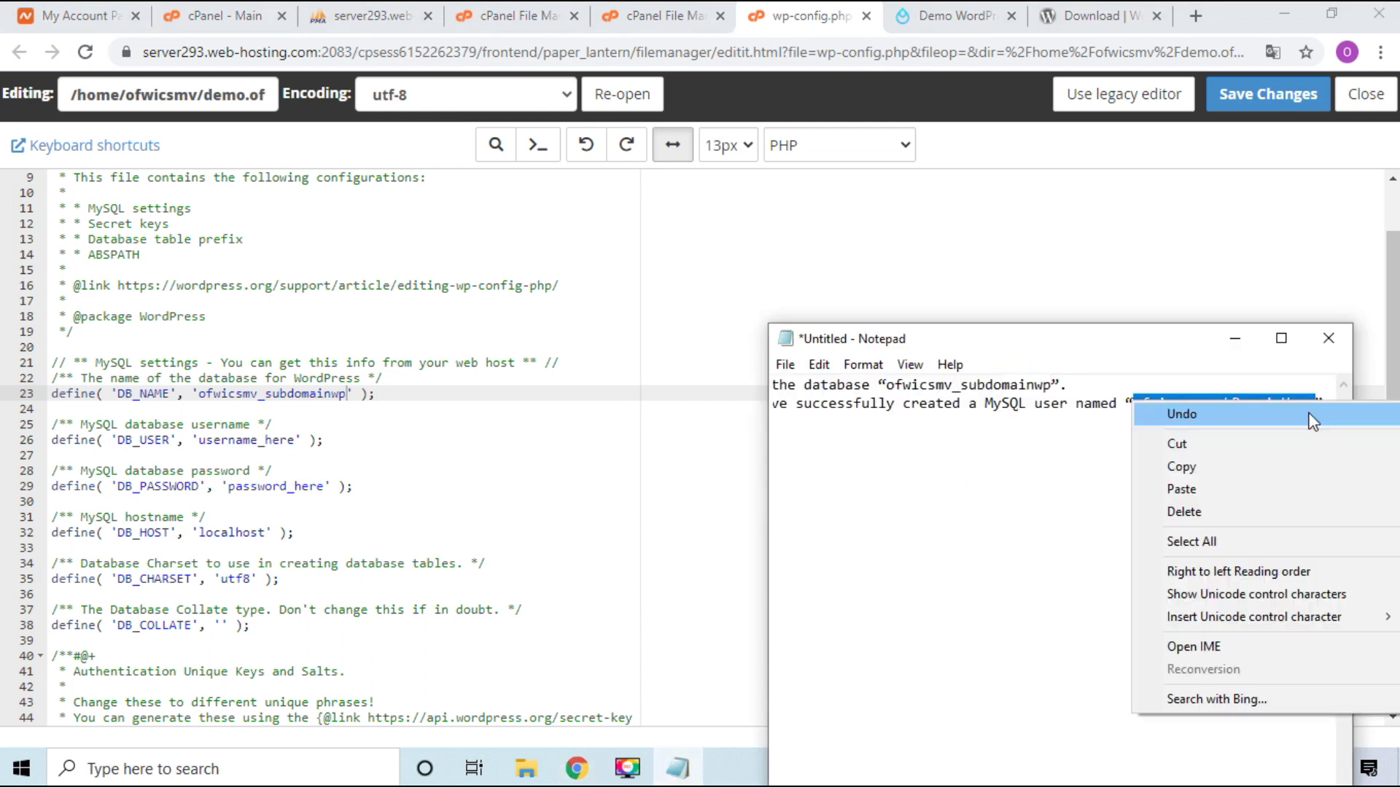
click(1222, 468)
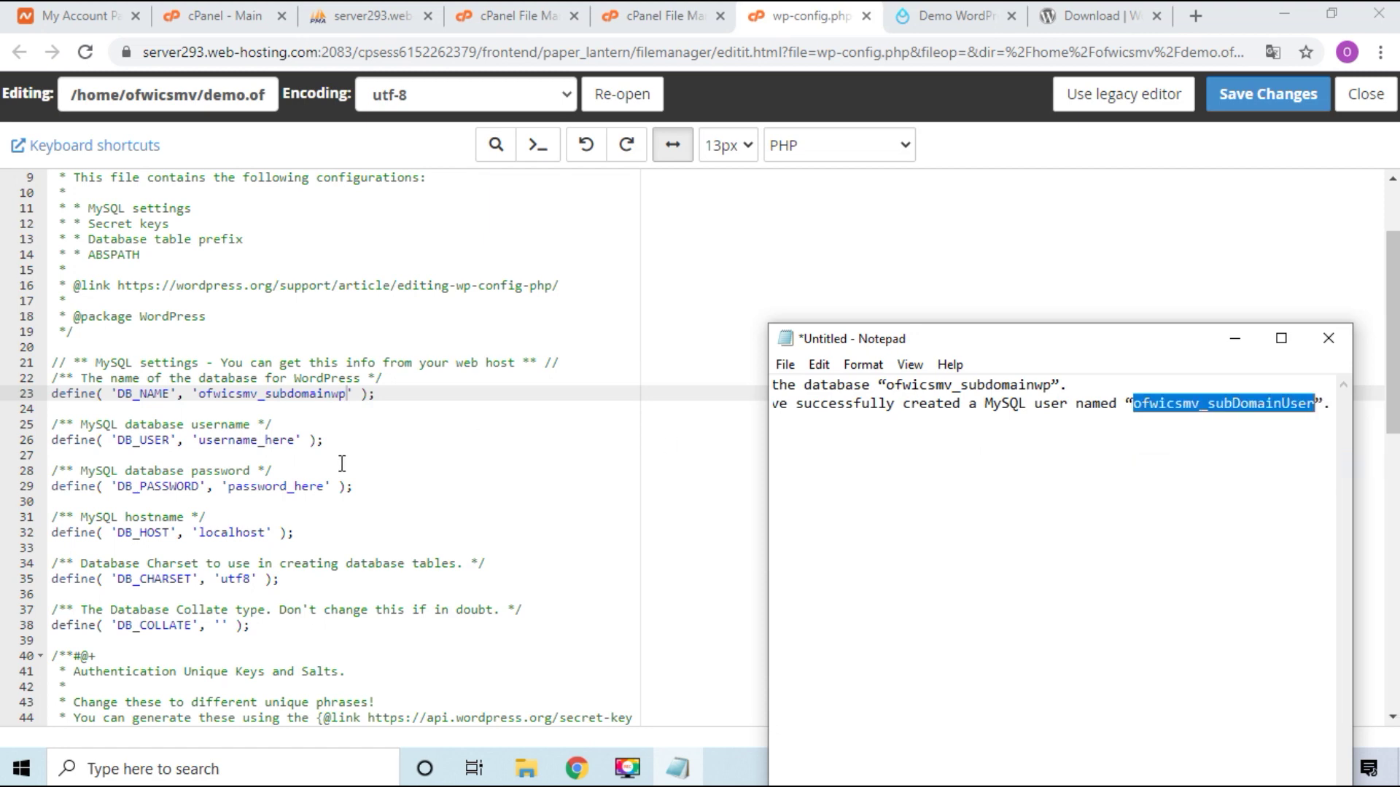
click(296, 441)
key(BackSpace)
key(BackSpace)
key(BackSpace)
key(BackSpace)
key(BackSpace)
key(BackSpace)
key(BackSpace)
key(BackSpace)
key(BackSpace)
key(BackSpace)
key(BackSpace)
key(BackSpace)
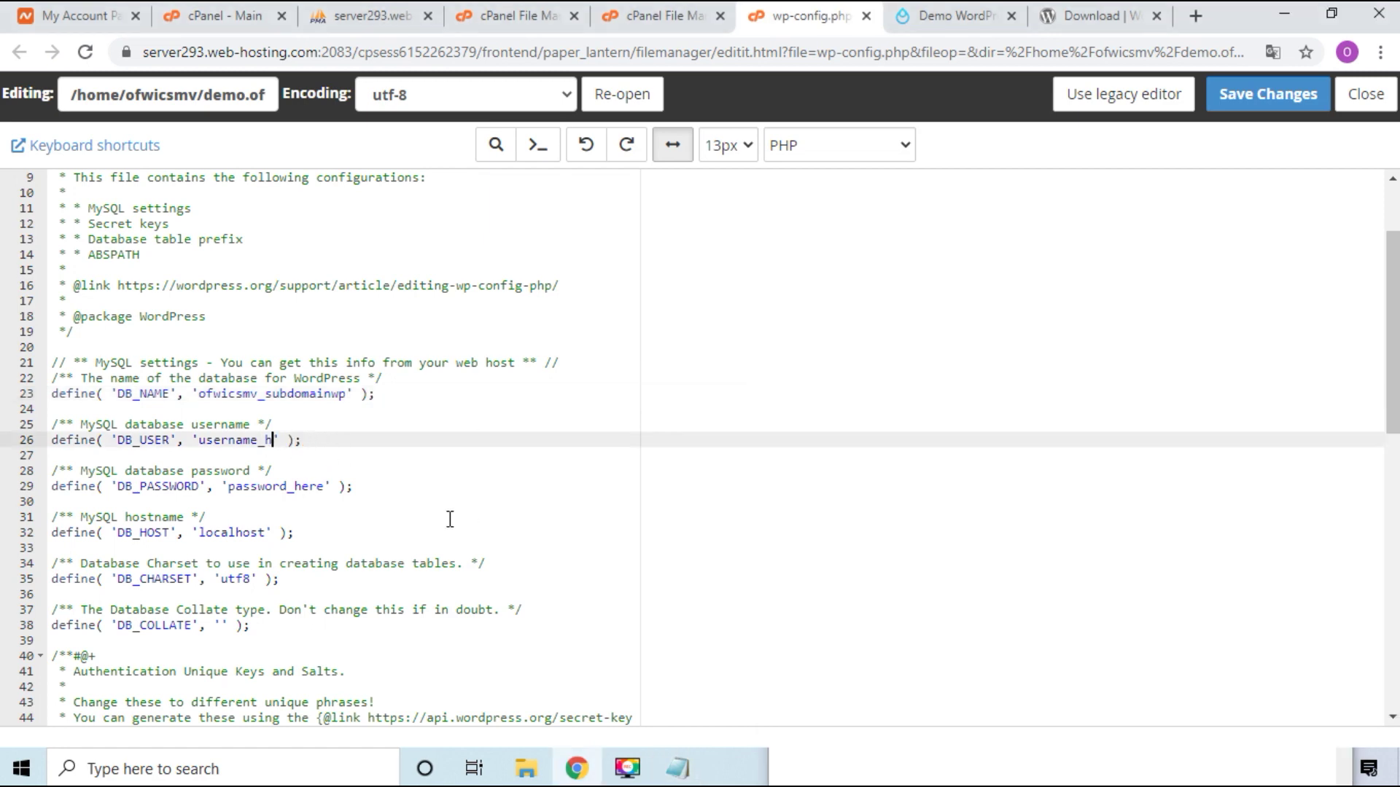
key(BackSpace)
right_click(199, 440)
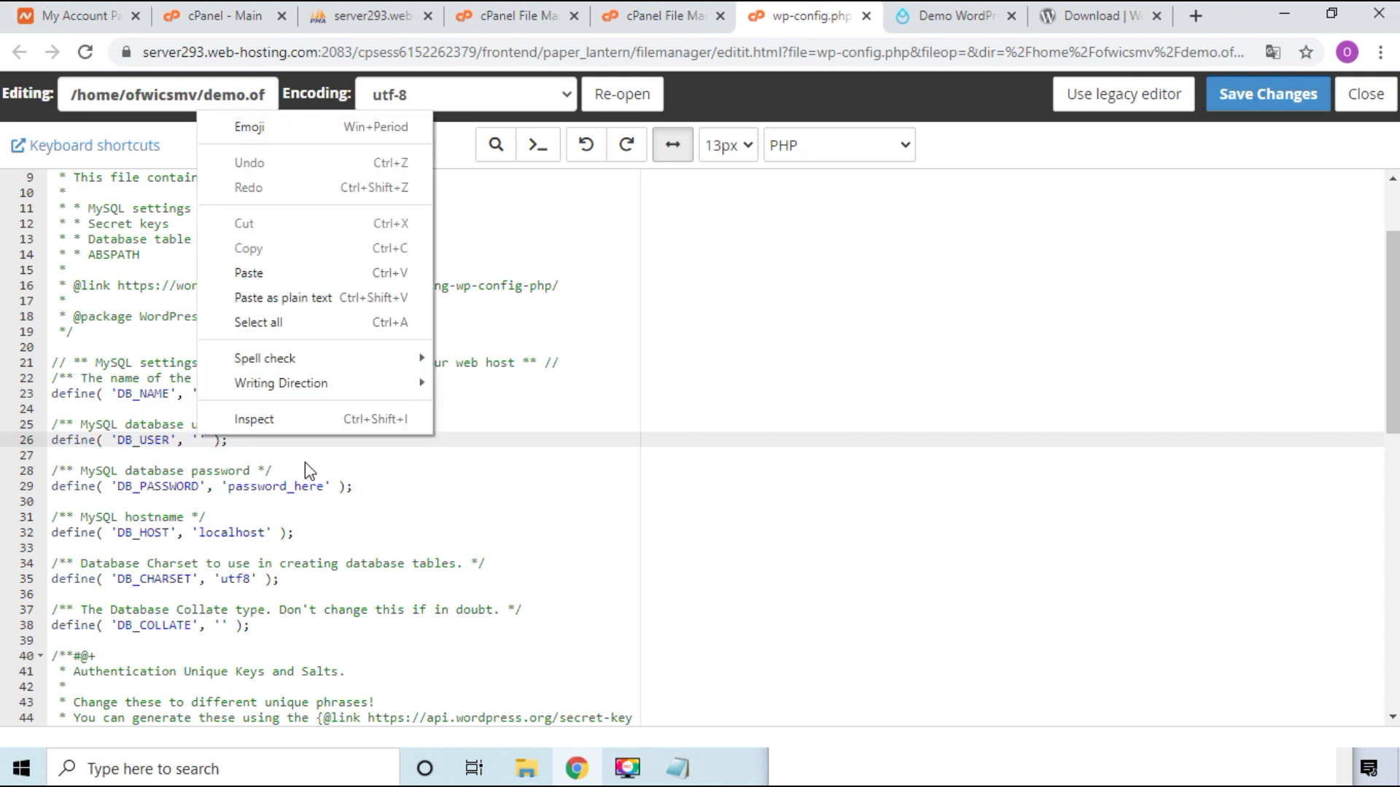
click(259, 268)
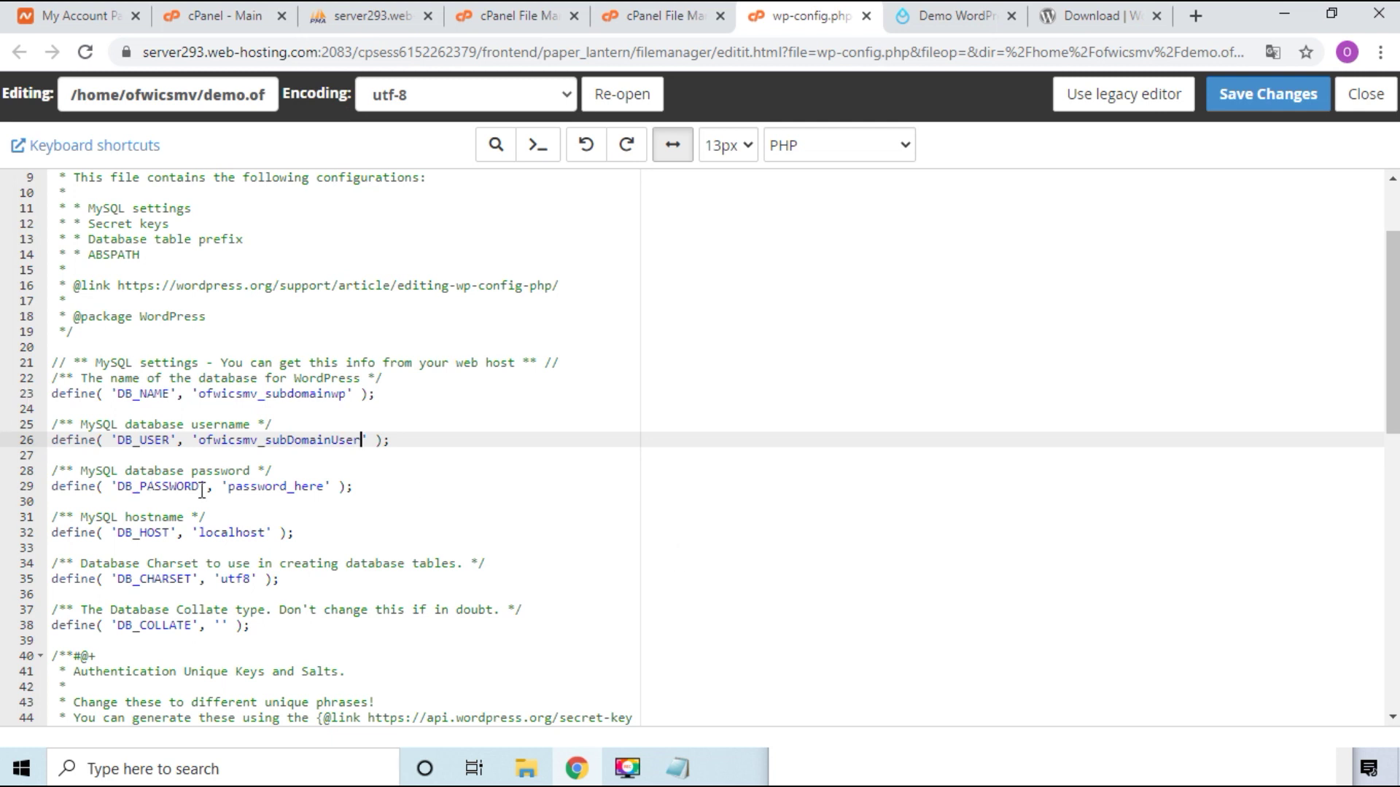
click(324, 488)
key(BackSpace)
key(BackSpace)
key(BackSpace)
key(BackSpace)
key(BackSpace)
key(BackSpace)
key(BackSpace)
key(BackSpace)
key(BackSpace)
key(BackSpace)
key(BackSpace)
key(BackSpace)
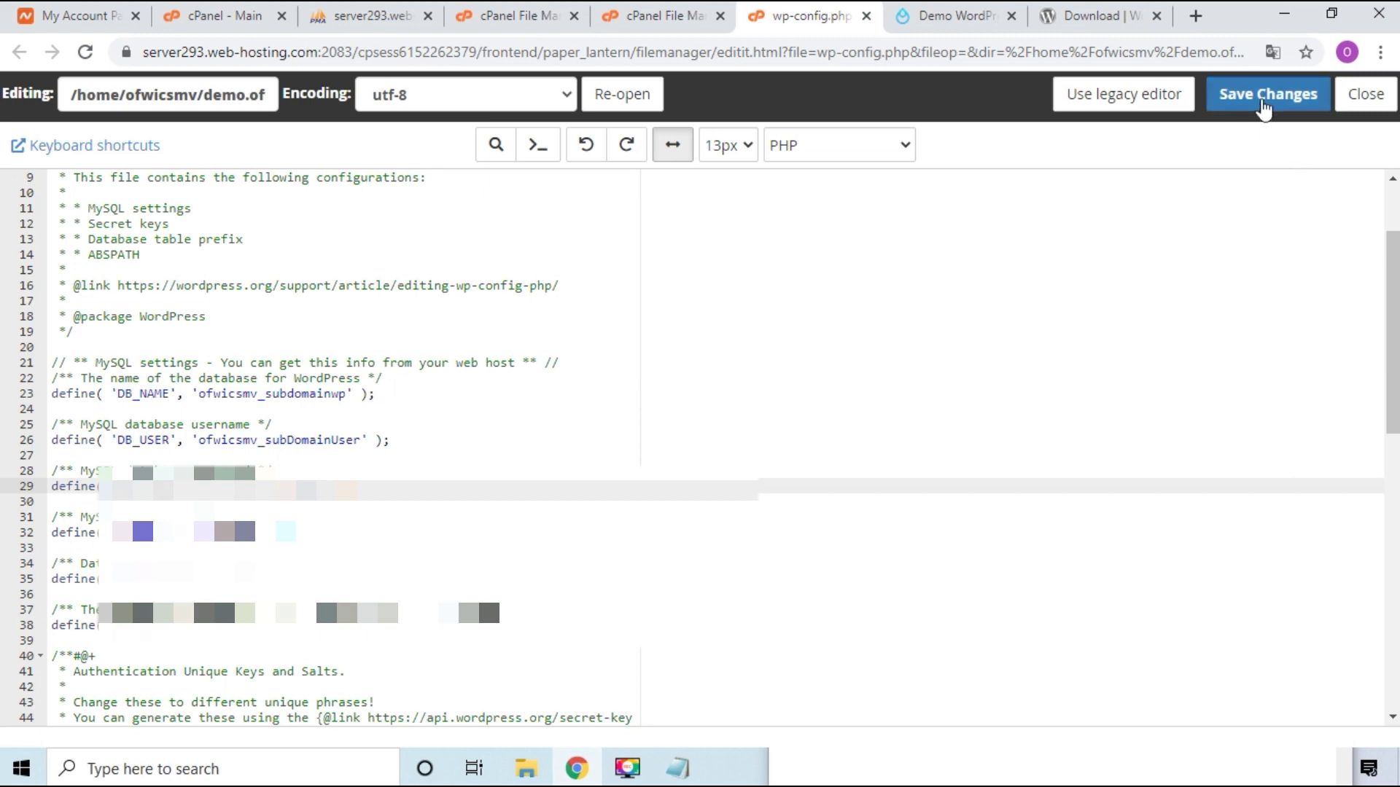
Save wp-config.php, then close the editor tab and the WordPress download tab
click(1263, 109)
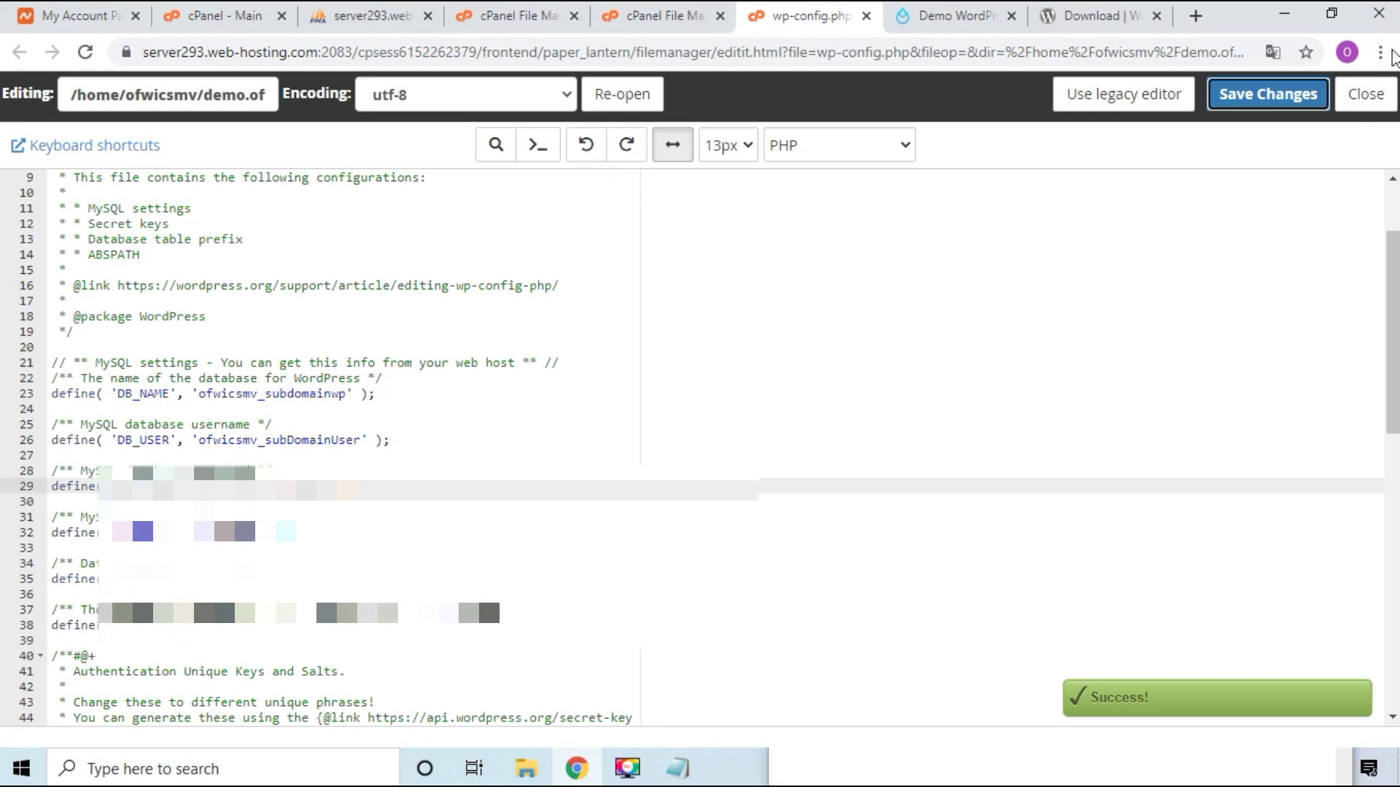
click(866, 15)
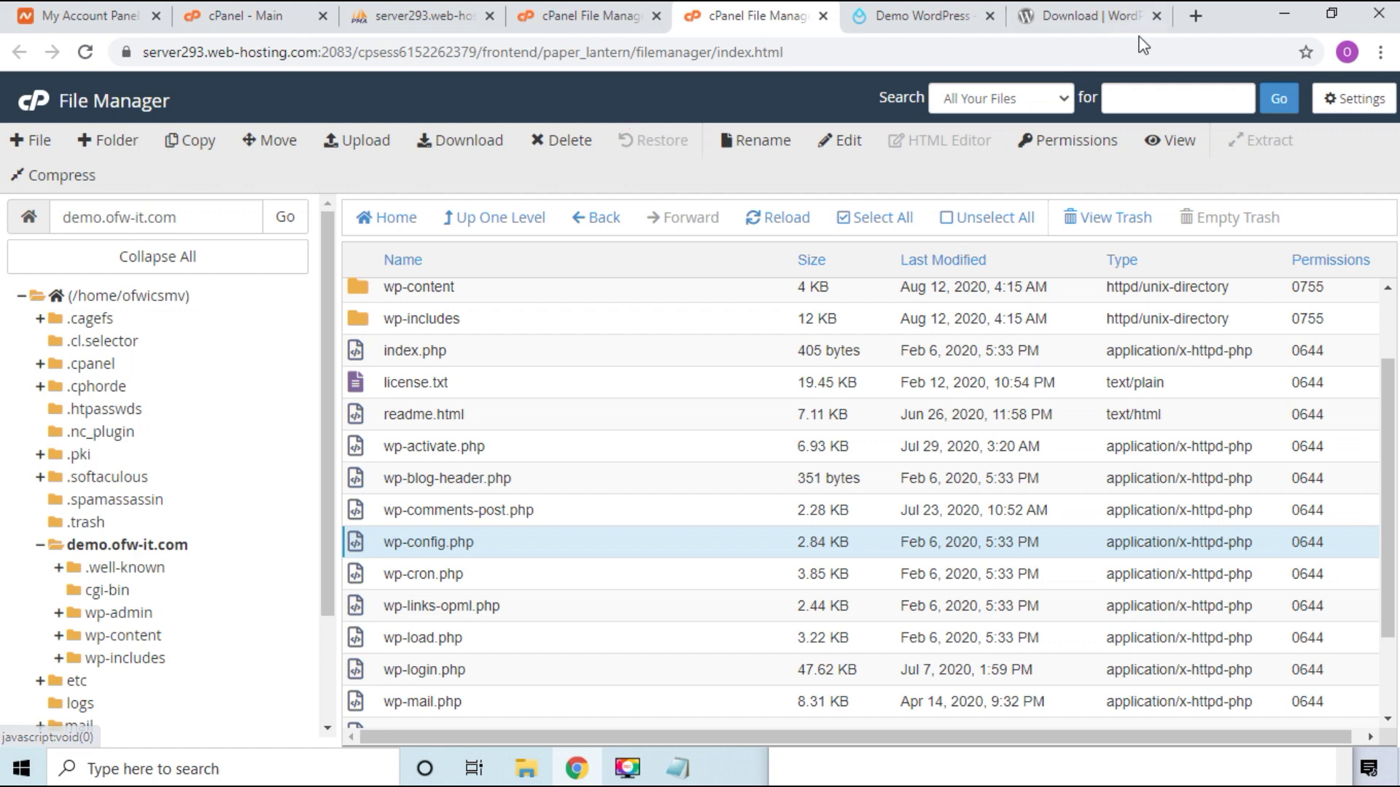
middle_click(1094, 18)
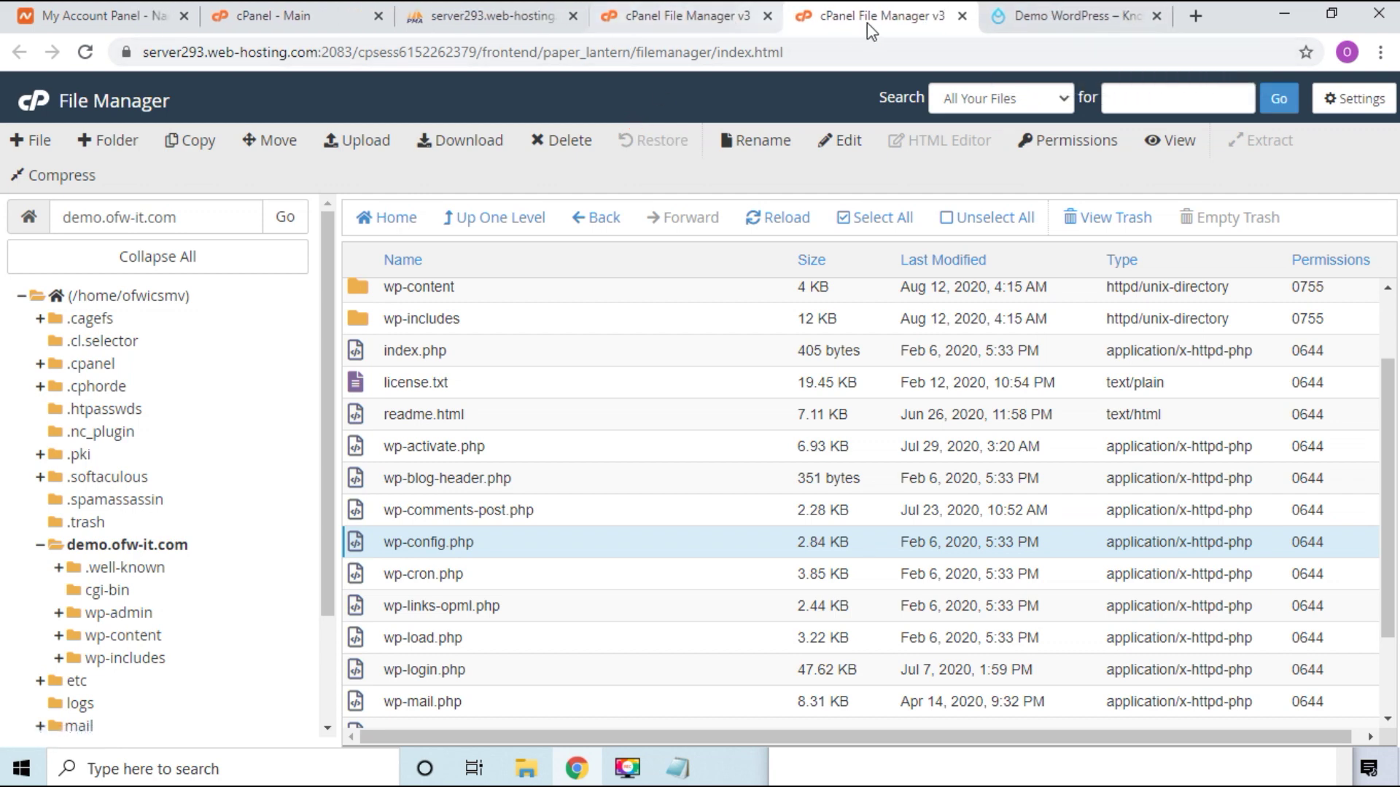
Open a new Chrome tab and enter the demo.ofw-it.com address, correcting typos
click(1195, 16)
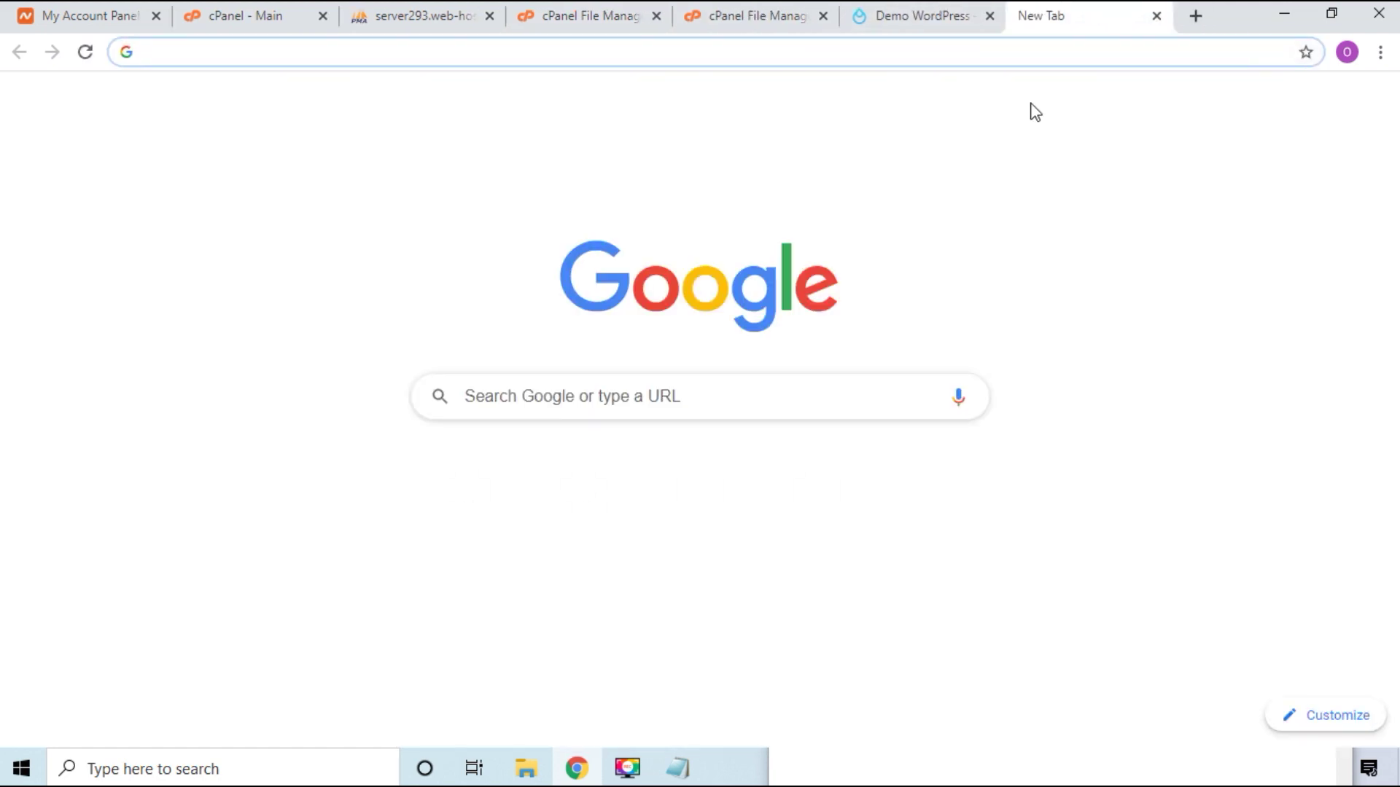
text(demo)
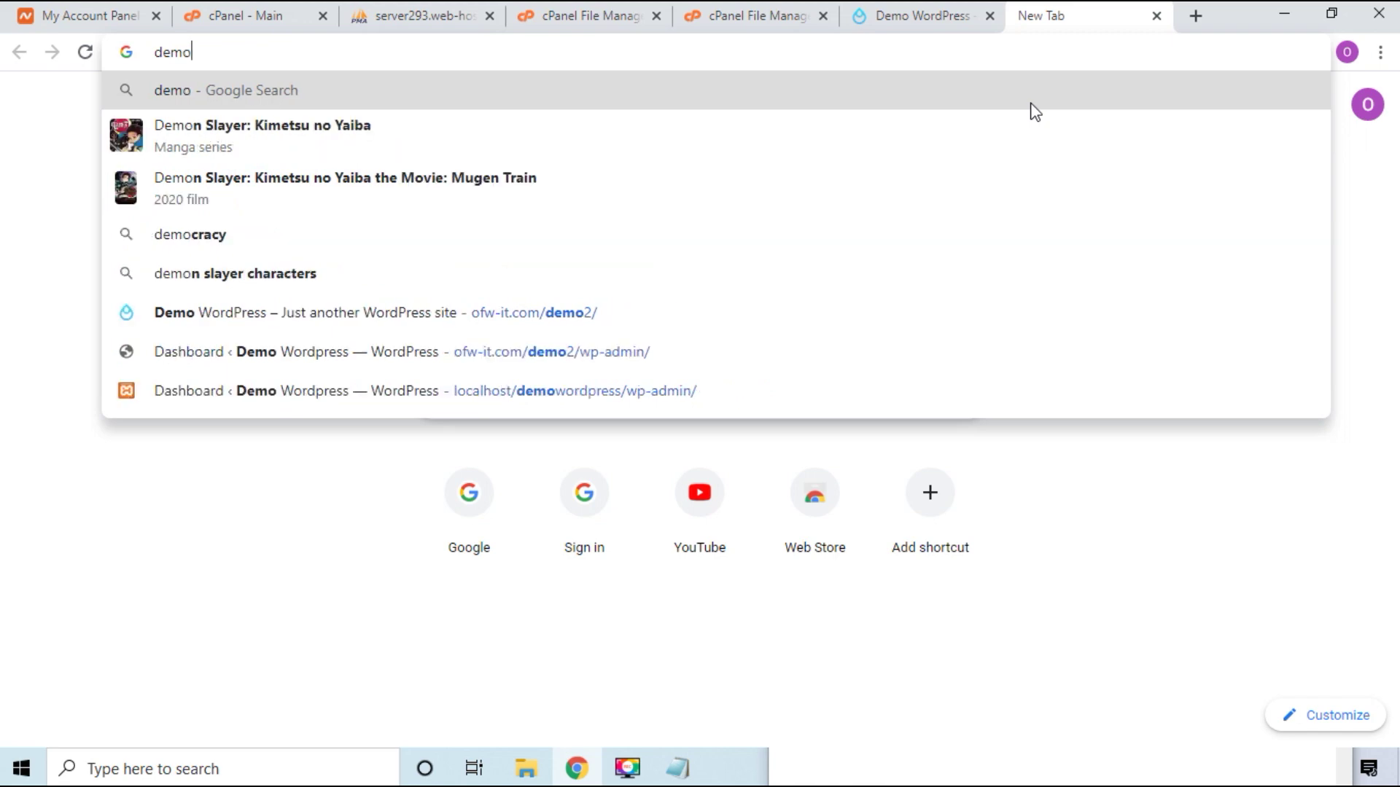
text(.)
text(ofw.)
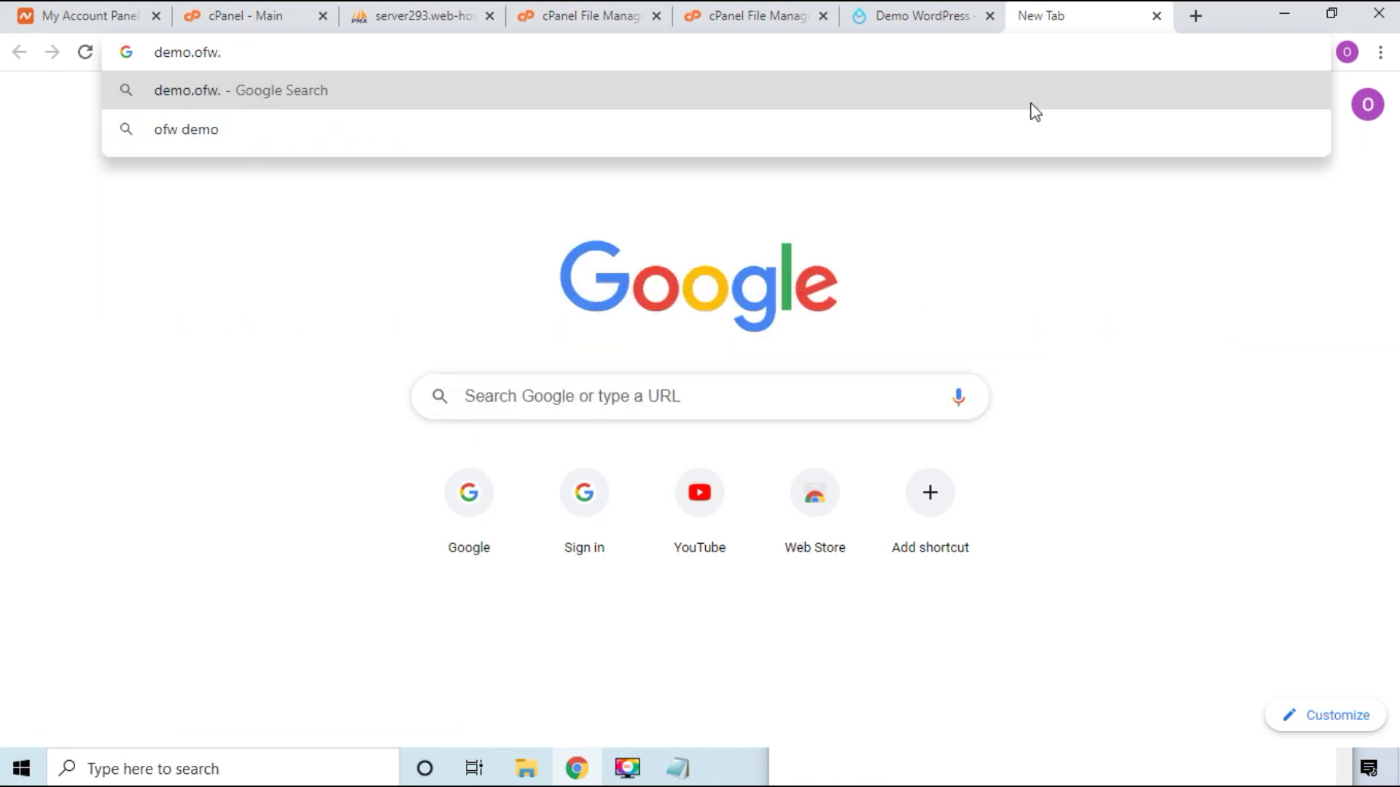
key(BackSpace)
text(-itco)
key(BackSpace)
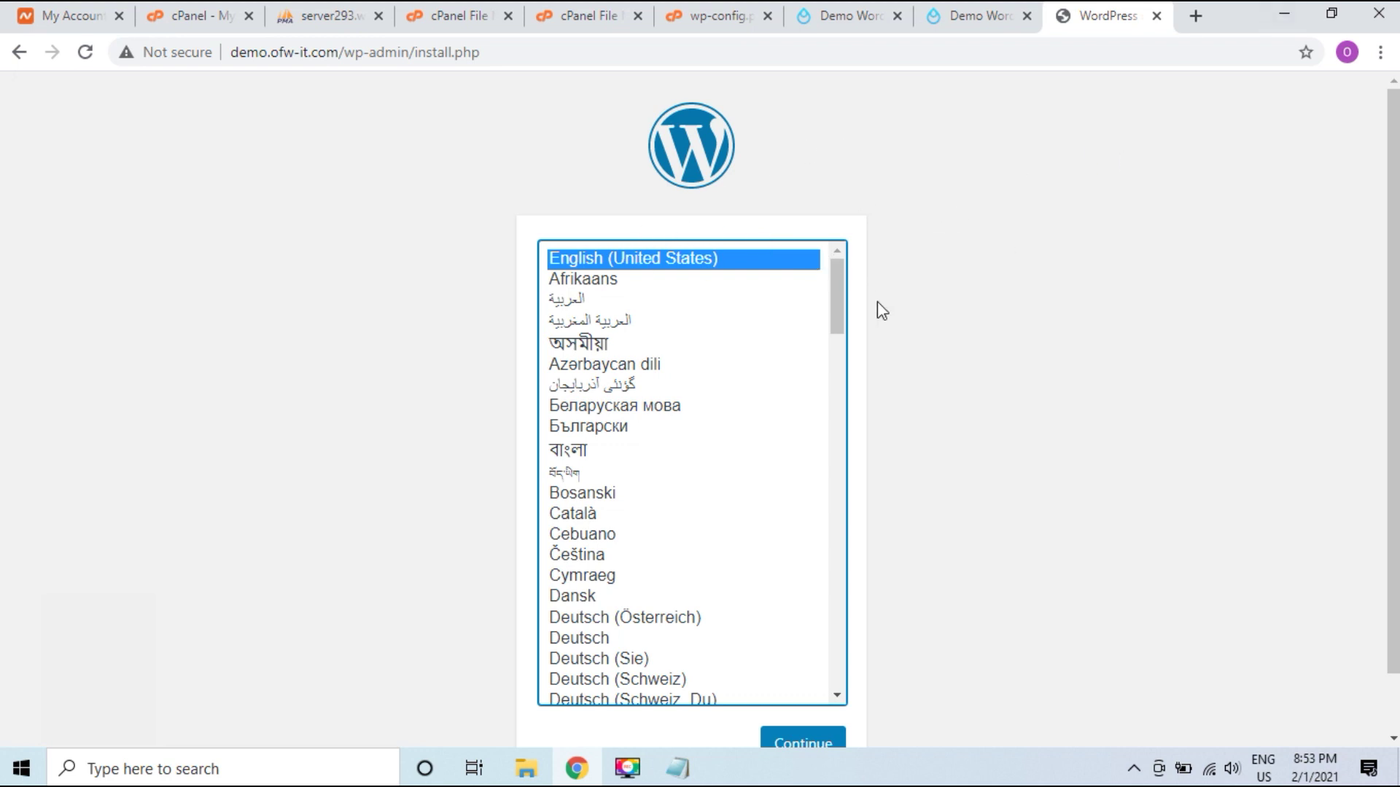
Keep English (United States) as the installer language and continue to the Welcome form
scroll(835, 397, down, 2)
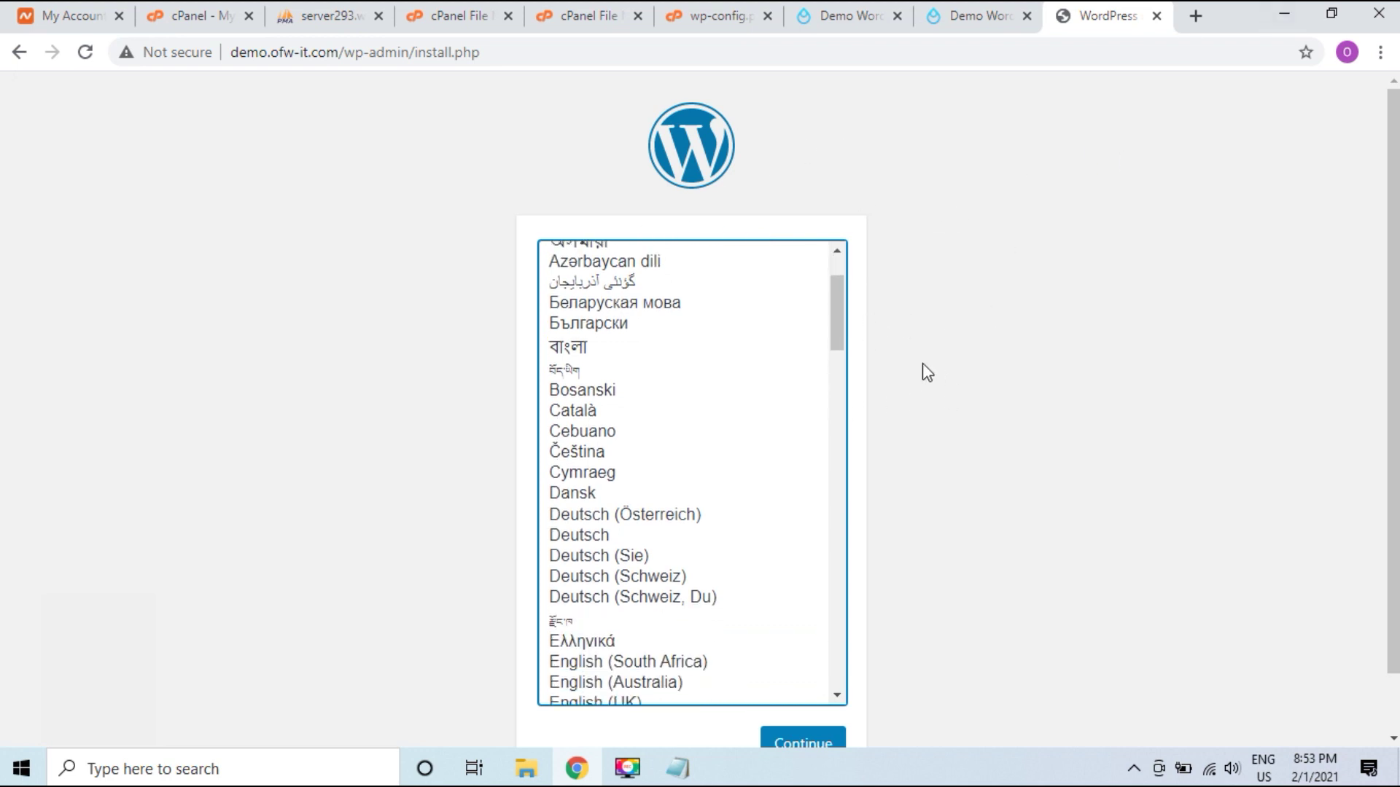
scroll(930, 373, down, 1)
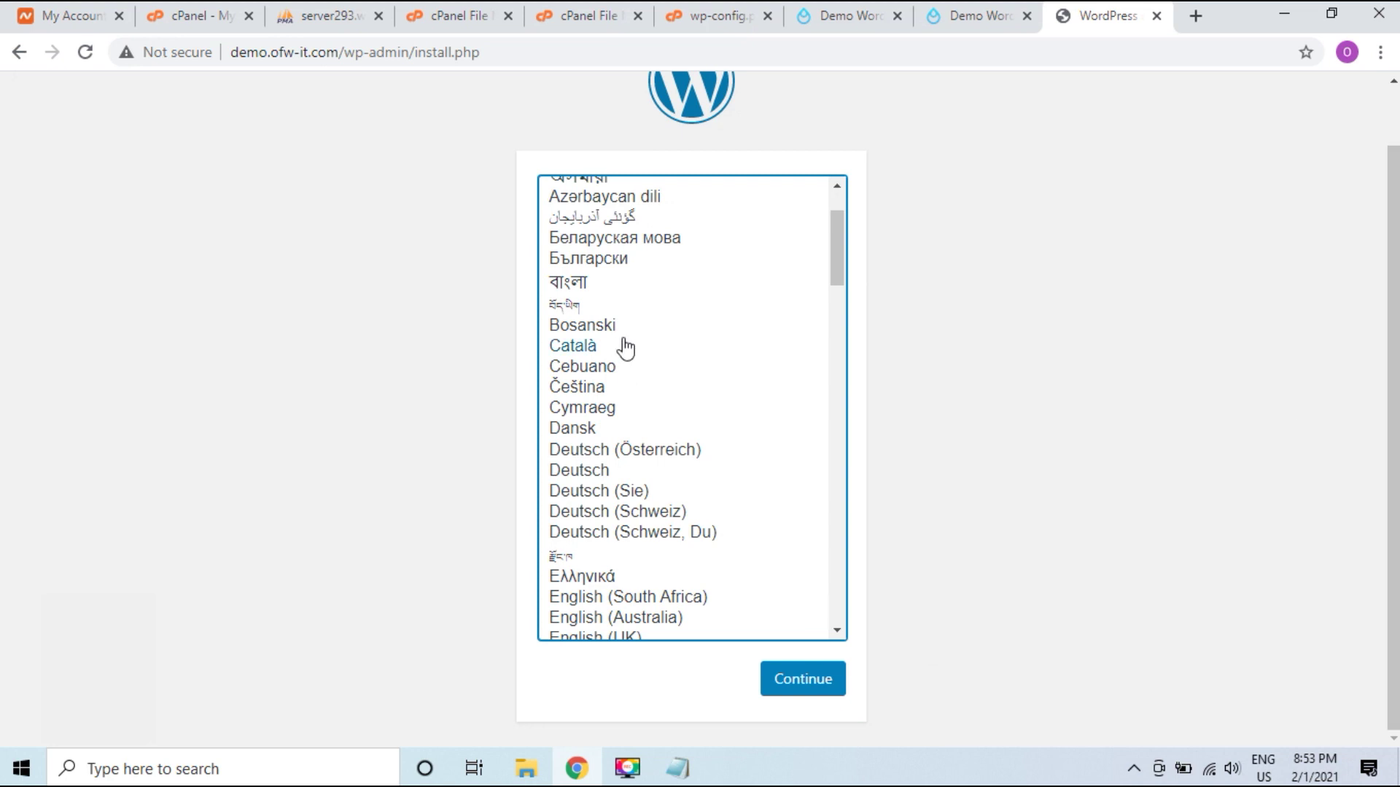
scroll(656, 346, up, 2)
click(802, 689)
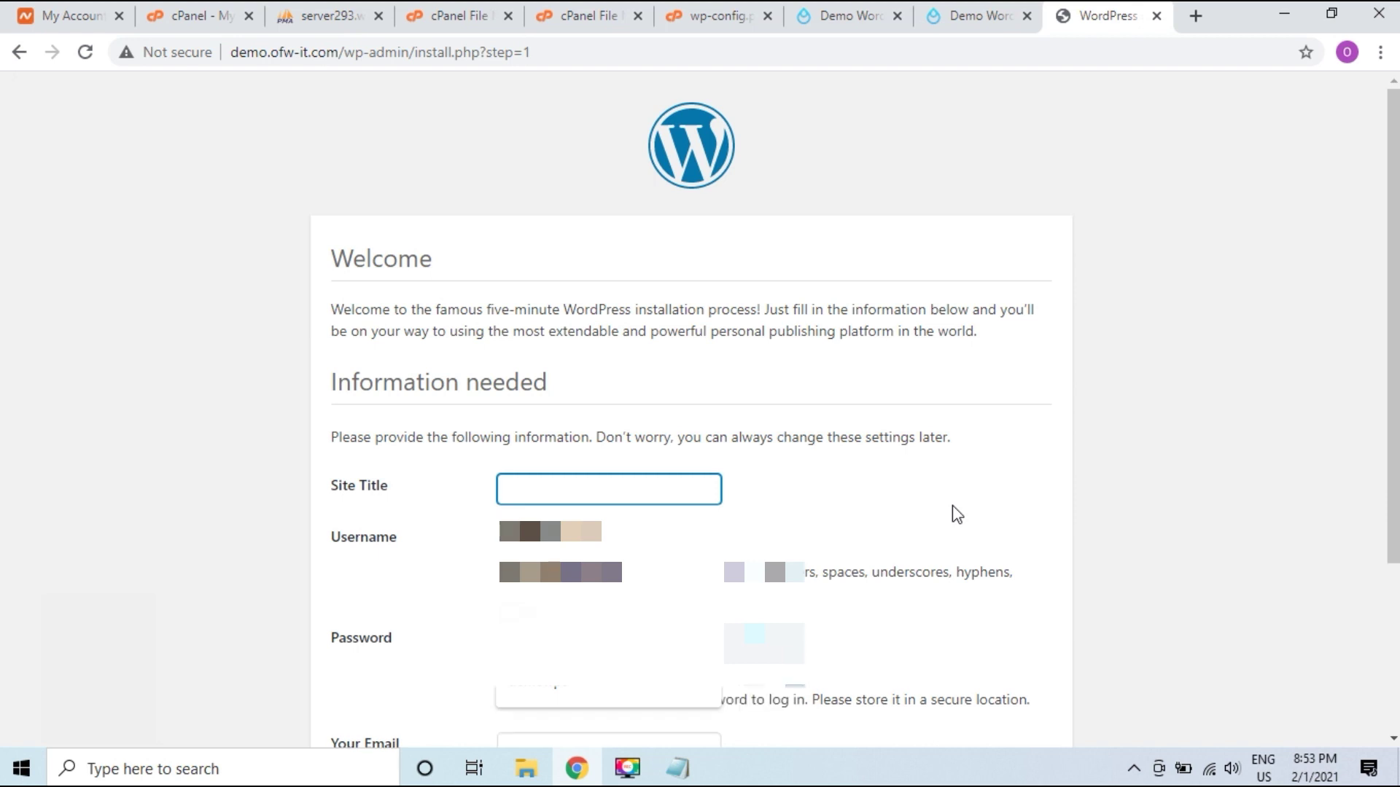
Enter the site title 'subdomain wordpress' and the admin username 'subdomainuser'
text(s)
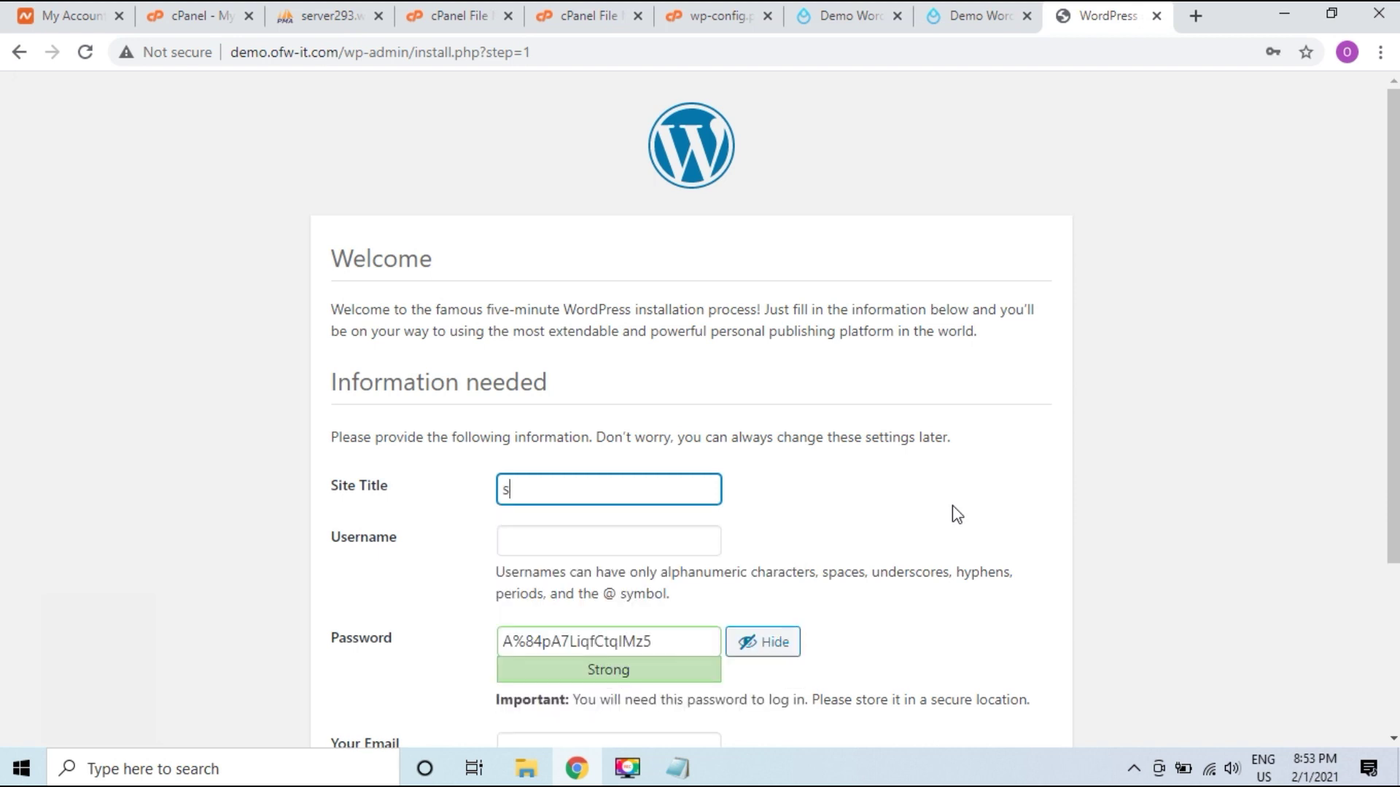
text(ubdomain)
text( wodpress)
key(BackSpace)
key(BackSpace)
text(d)
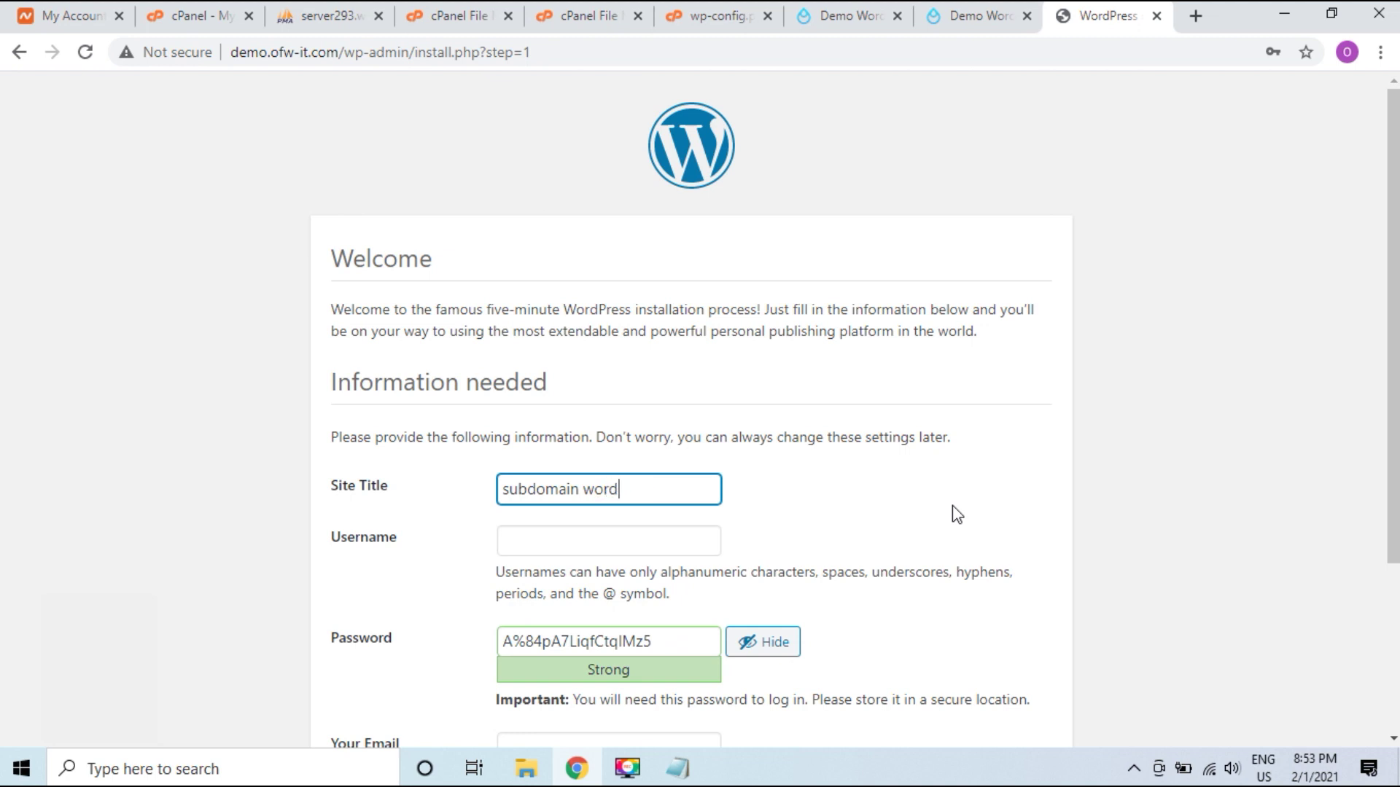
text(press)
click(583, 552)
text(s)
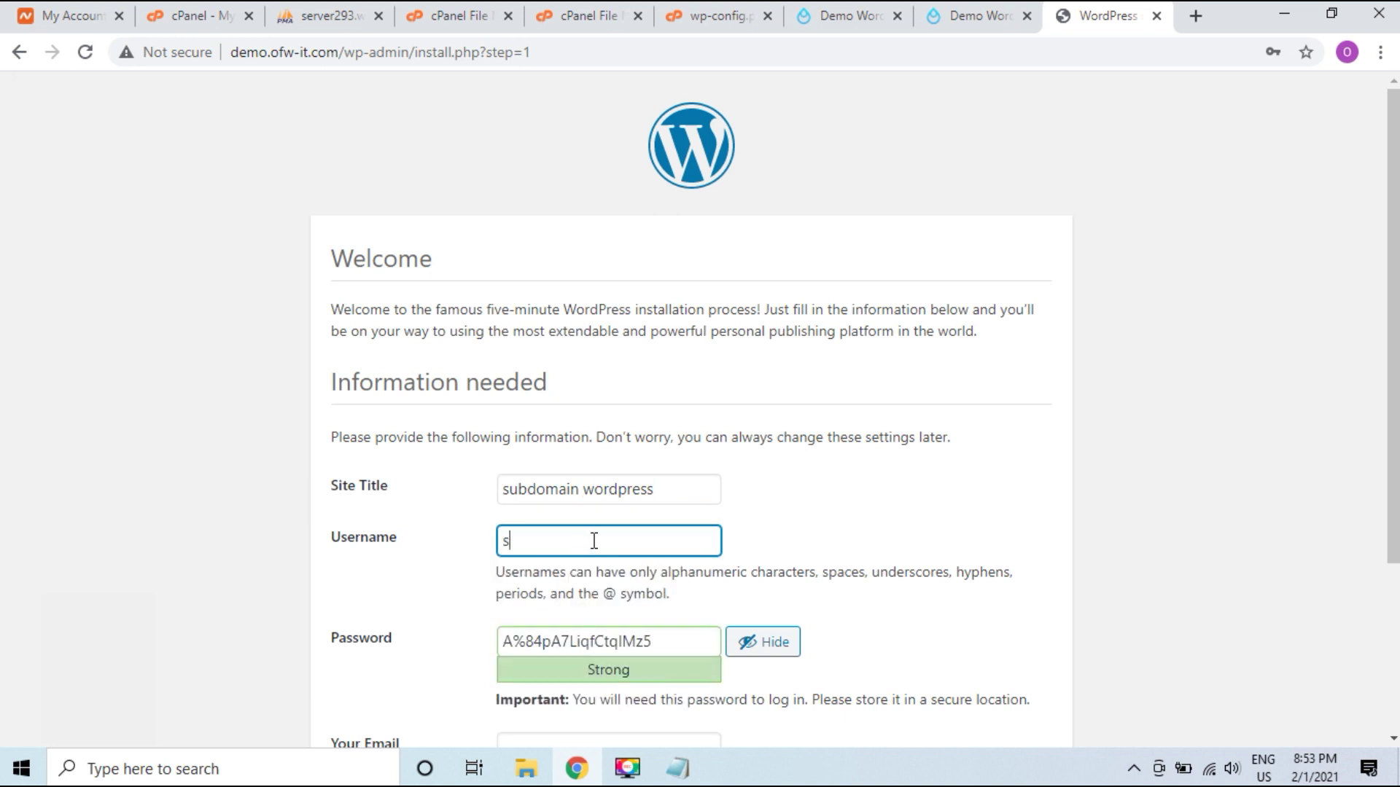
text(ubdomainu)
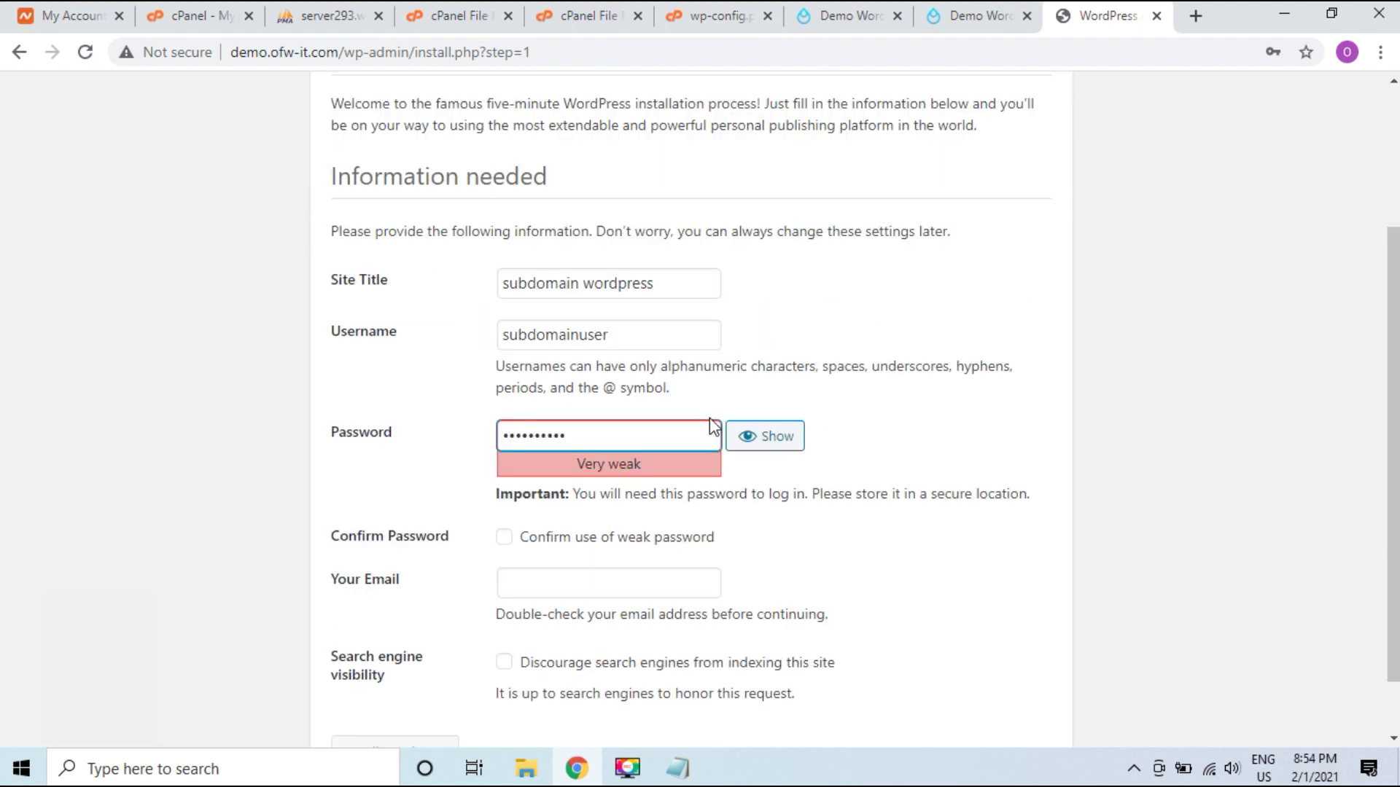
text(ser)
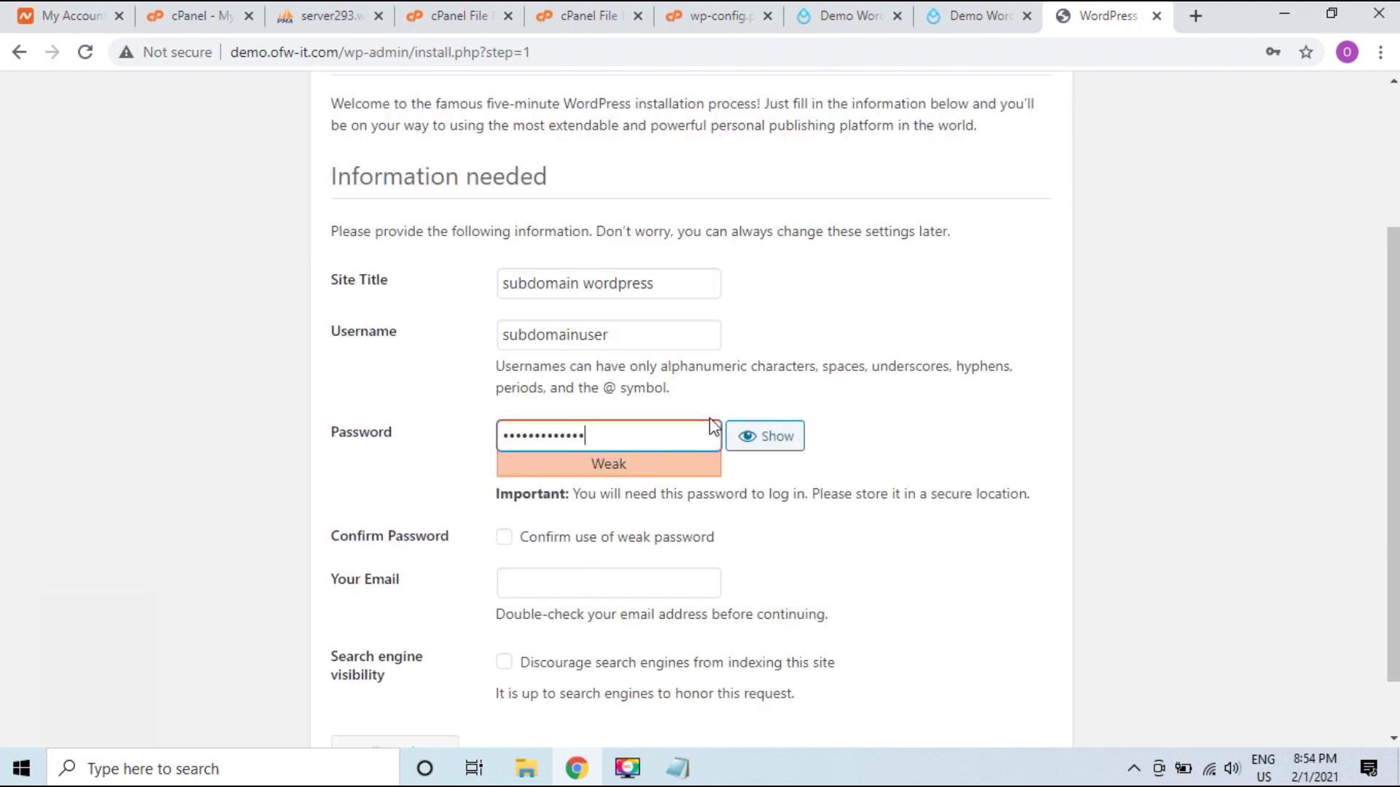
text(1)
Confirm the weak password, fill in the suggested admin e-mail, and install WordPress
click(505, 538)
click(541, 586)
click(622, 627)
scroll(658, 576, down, 1)
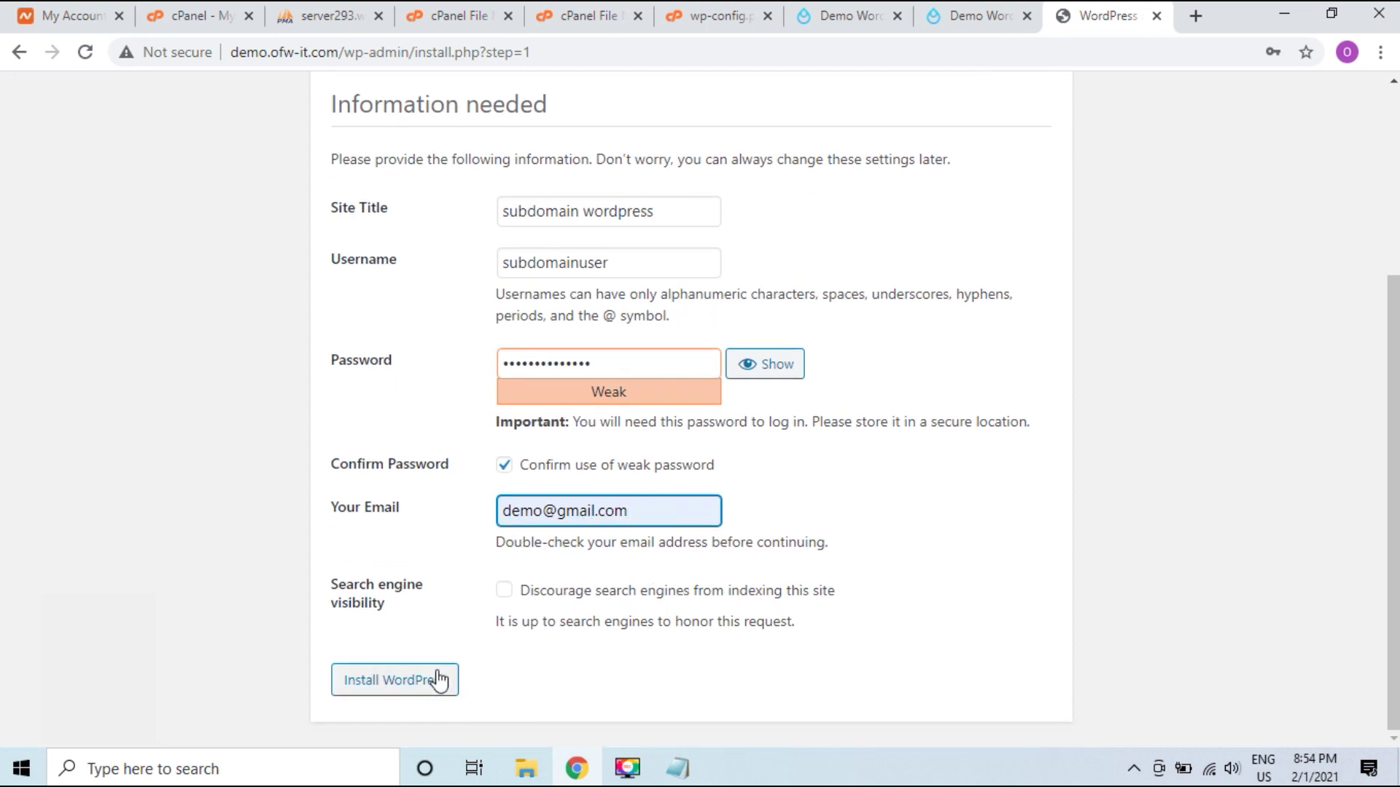
click(395, 680)
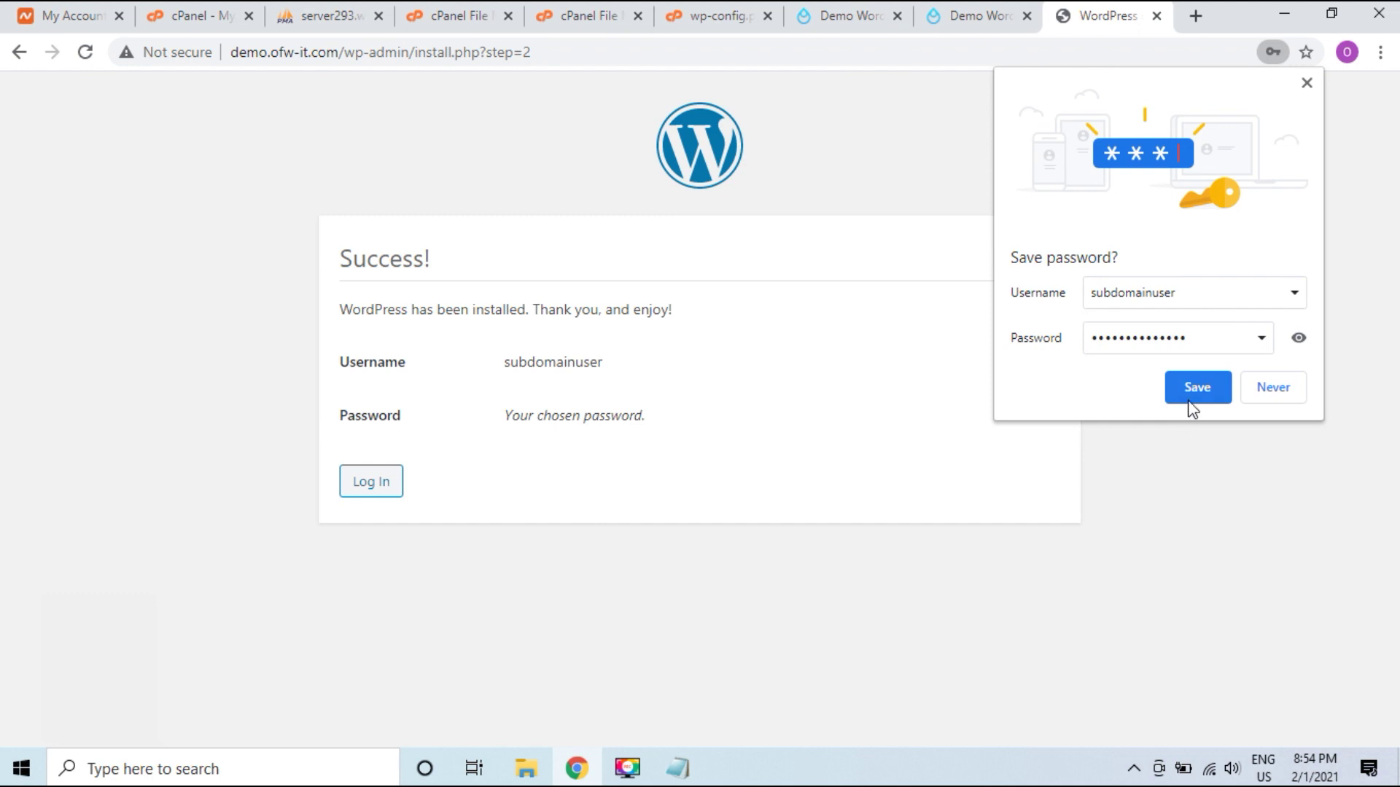
Save the new login in Chrome, then log in as subdomainuser using the saved credentials
click(1192, 392)
click(367, 485)
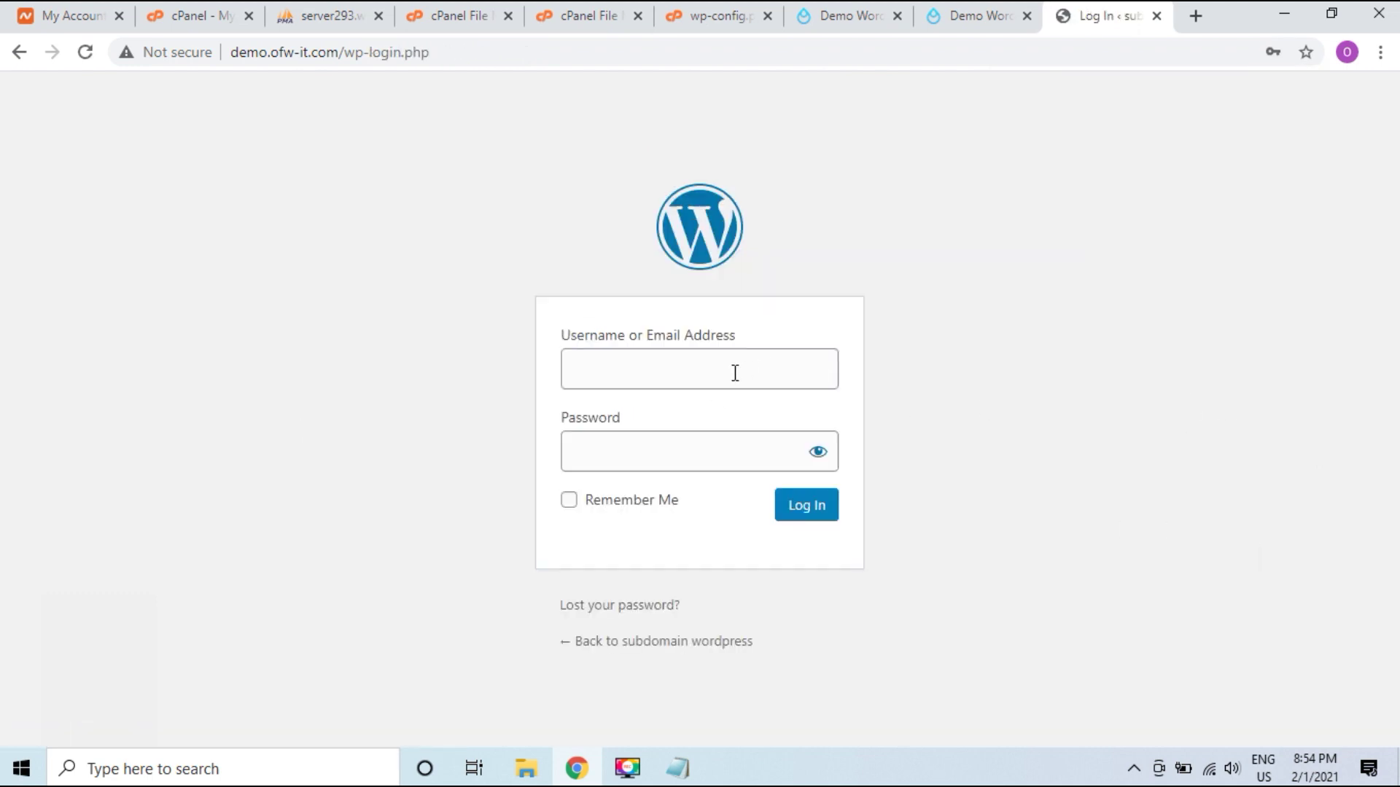
click(683, 362)
click(653, 417)
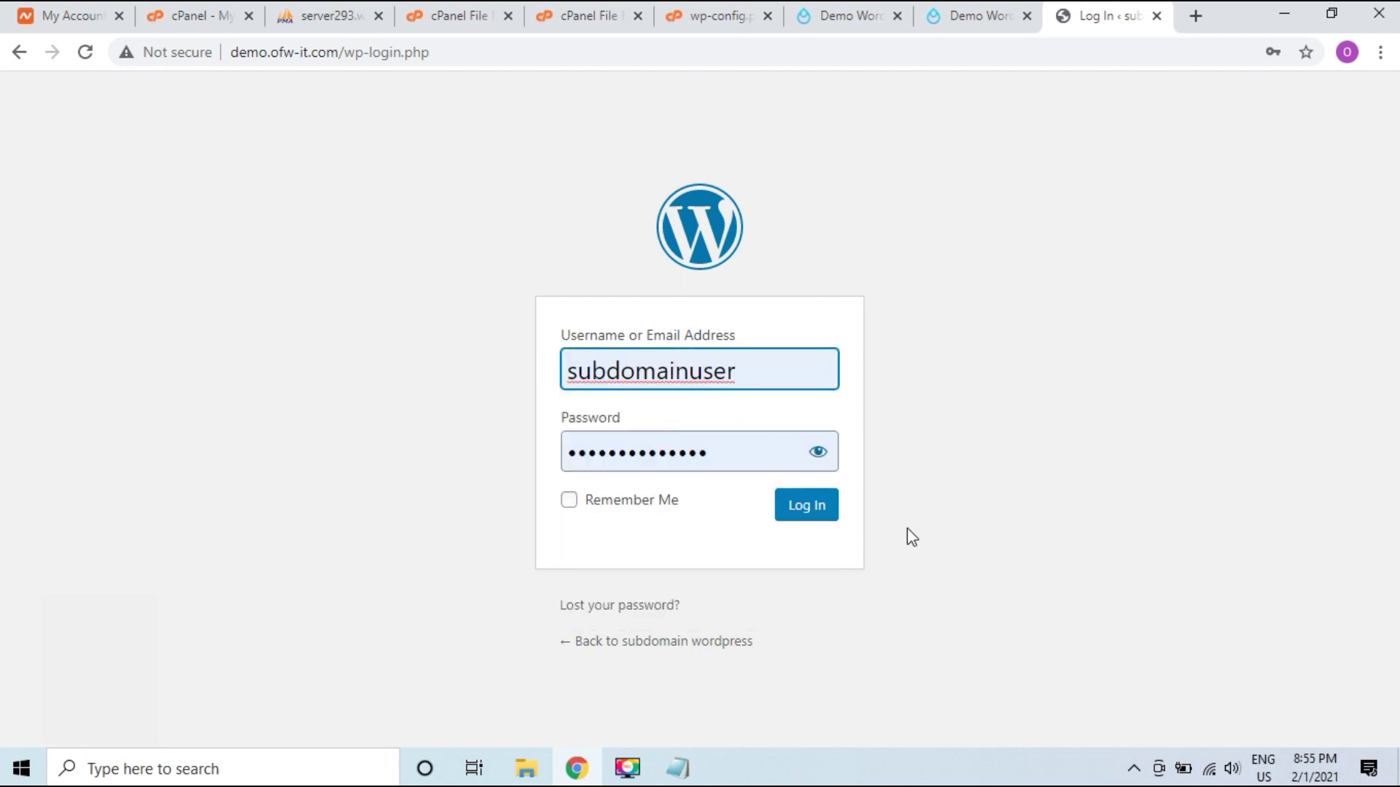
click(799, 512)
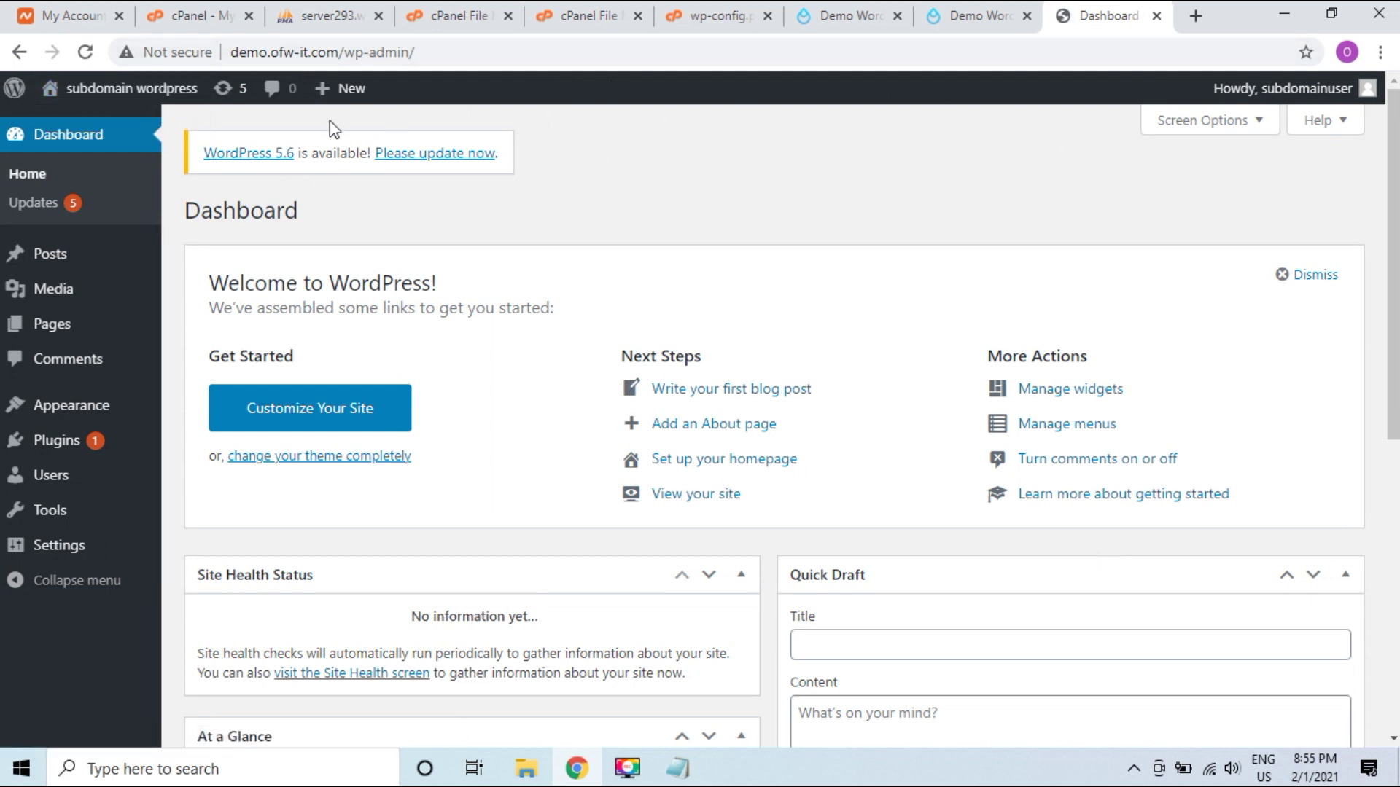
Open the admin bar's Visit Site link in a new browser tab
mouse_move(125, 94)
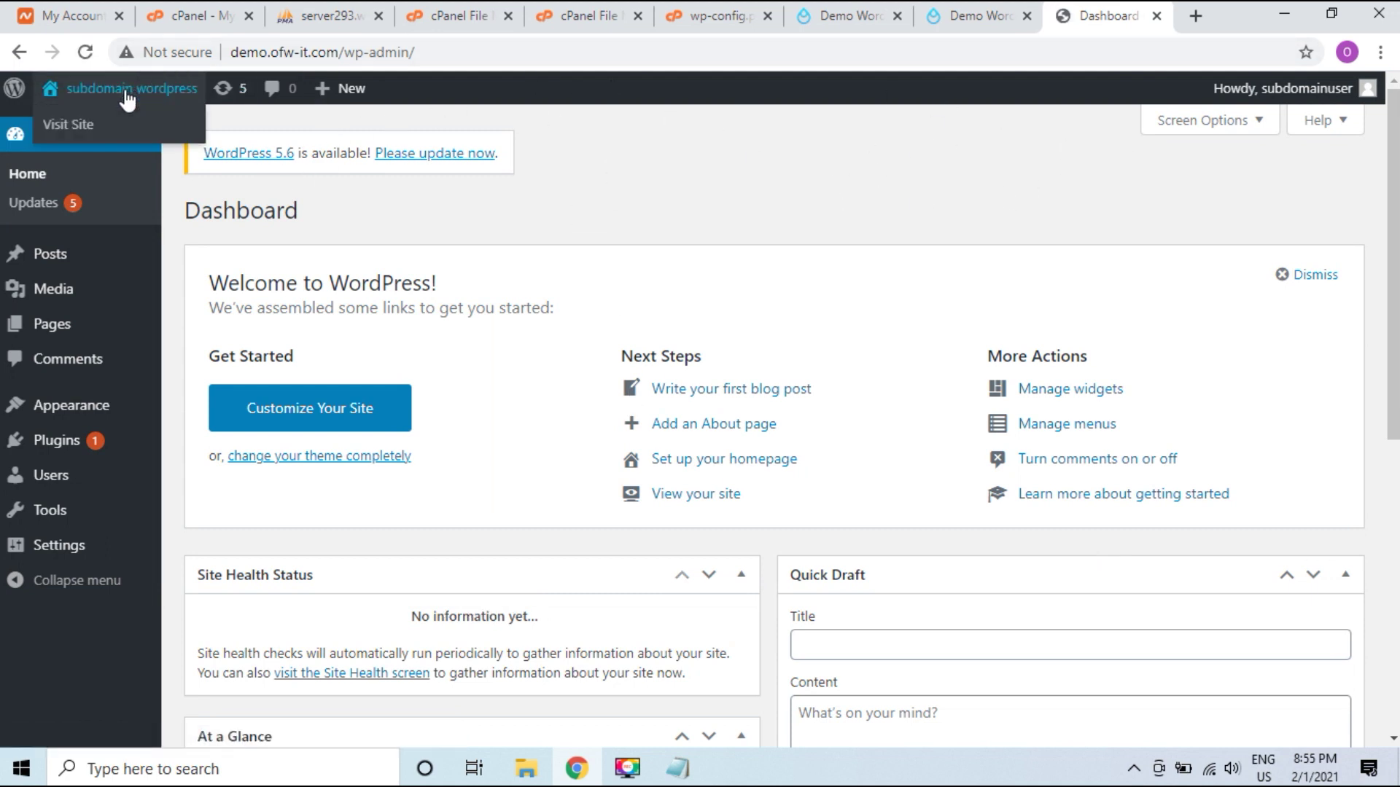
right_click(72, 126)
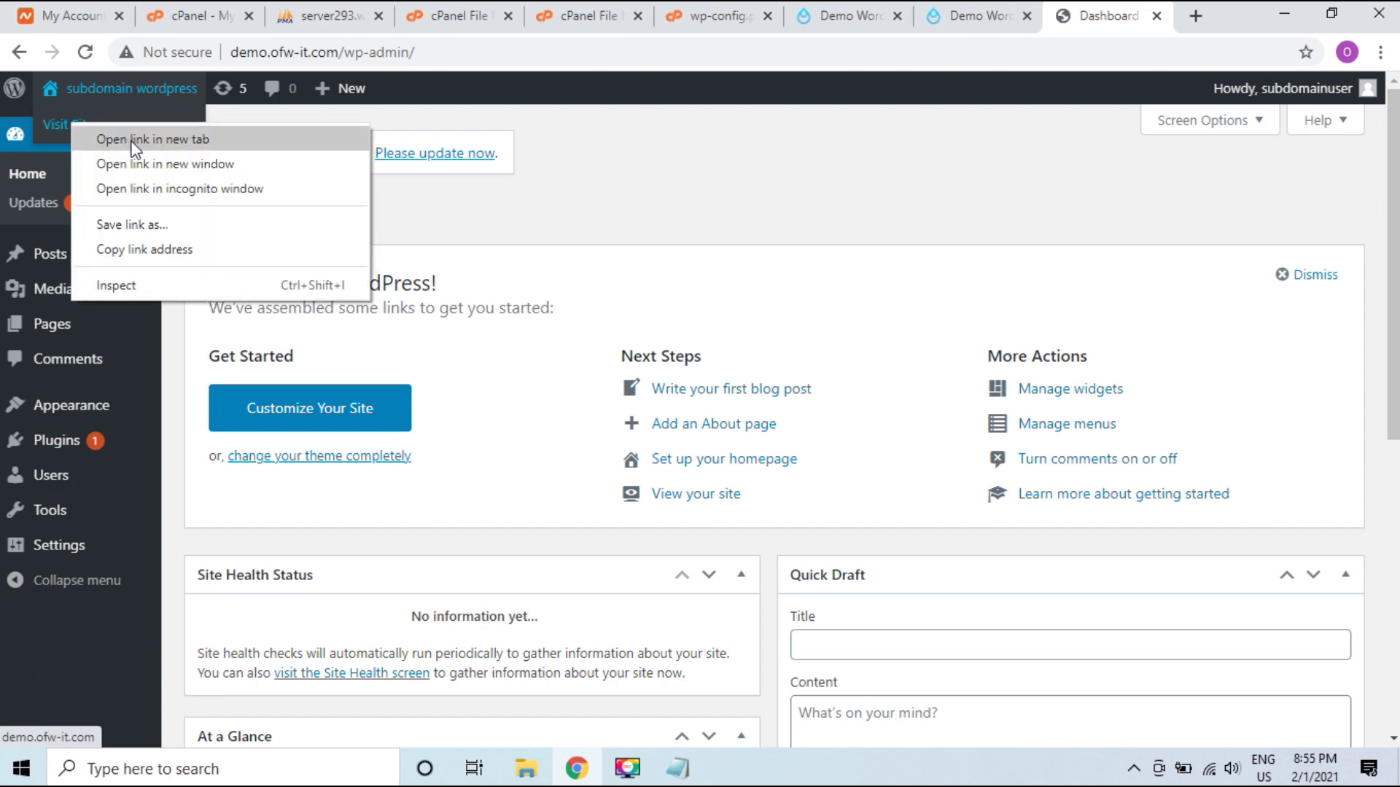
click(134, 140)
View the live subdomain wordpress site with its Hello world! post, then return to the Dashboard
click(1102, 19)
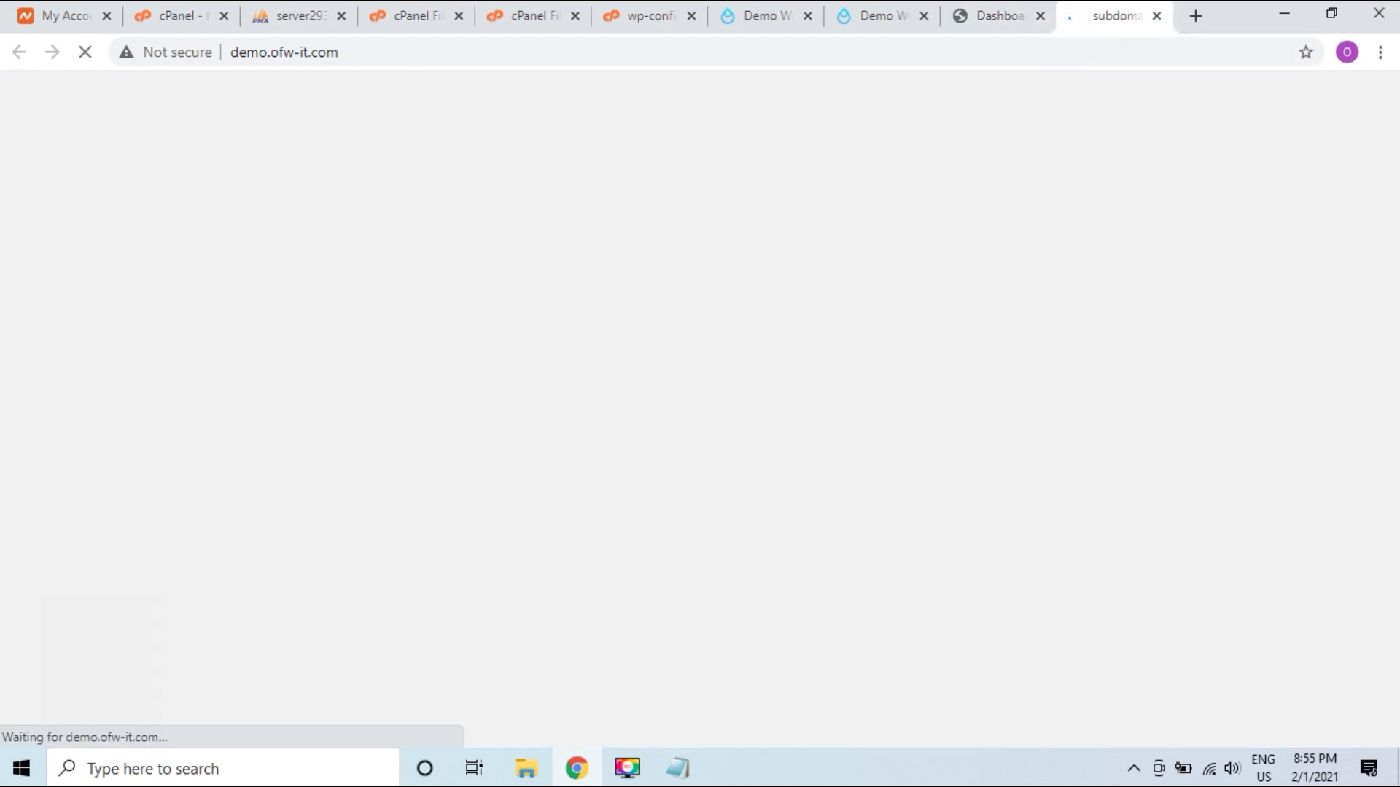
scroll(837, 421, down, 1)
scroll(731, 378, up, 1)
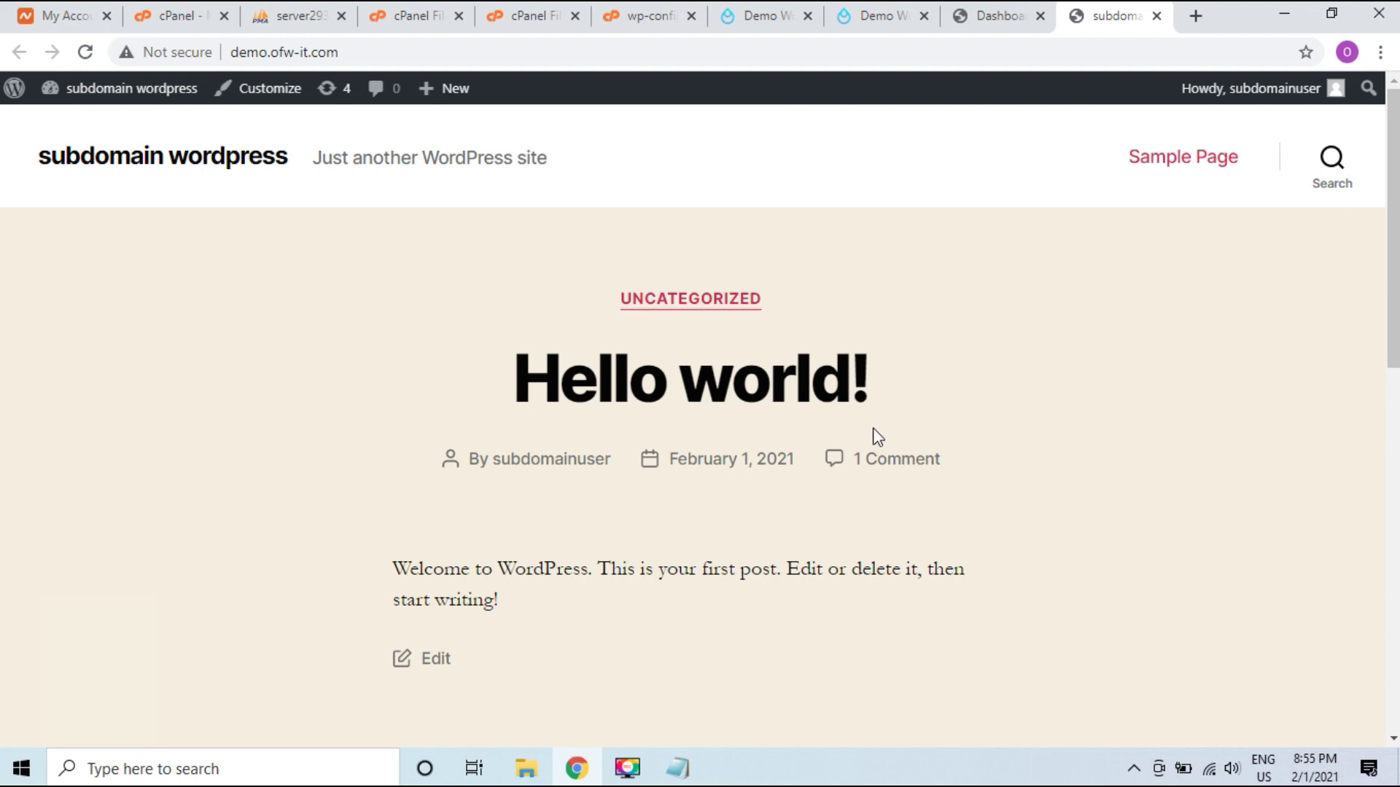
click(999, 16)
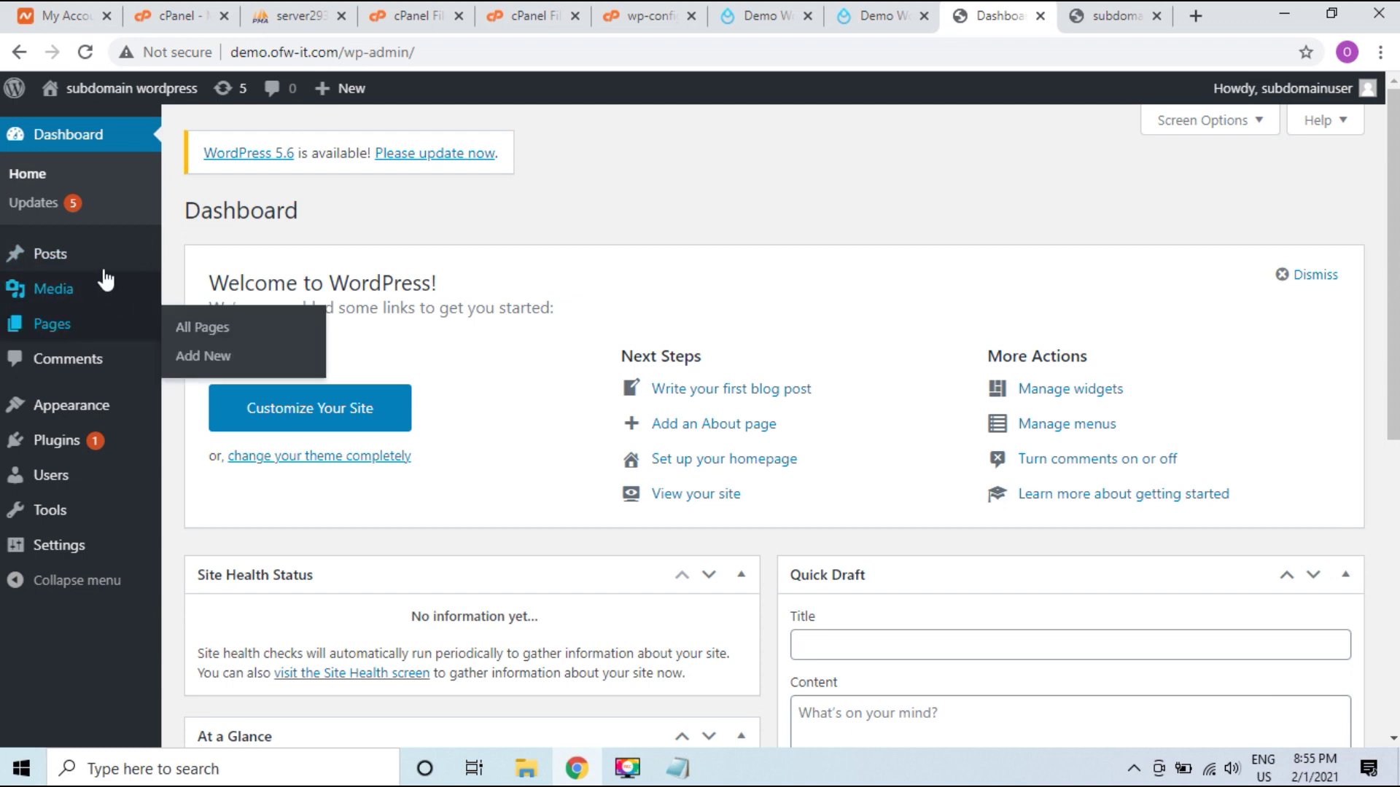
mouse_move(103, 272)
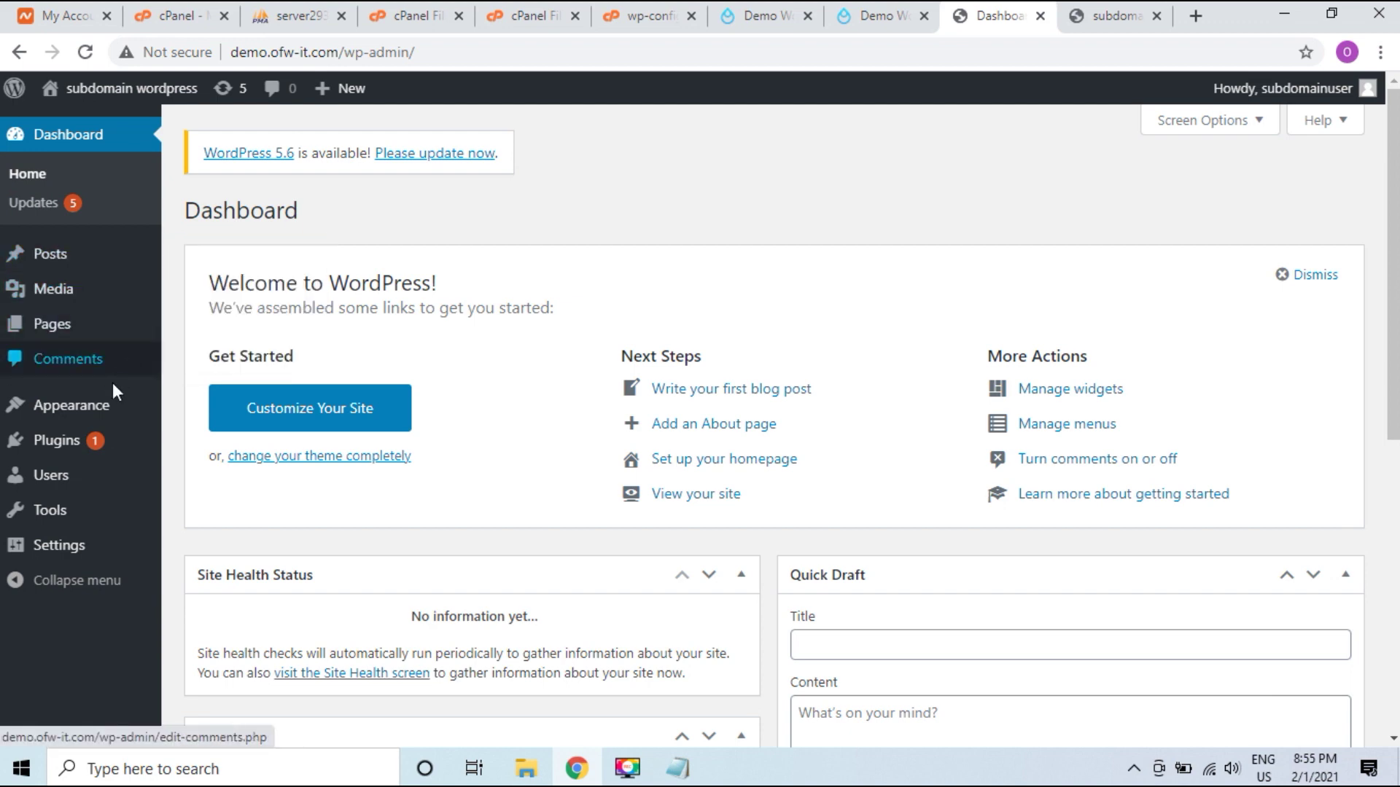
mouse_move(113, 440)
mouse_move(125, 406)
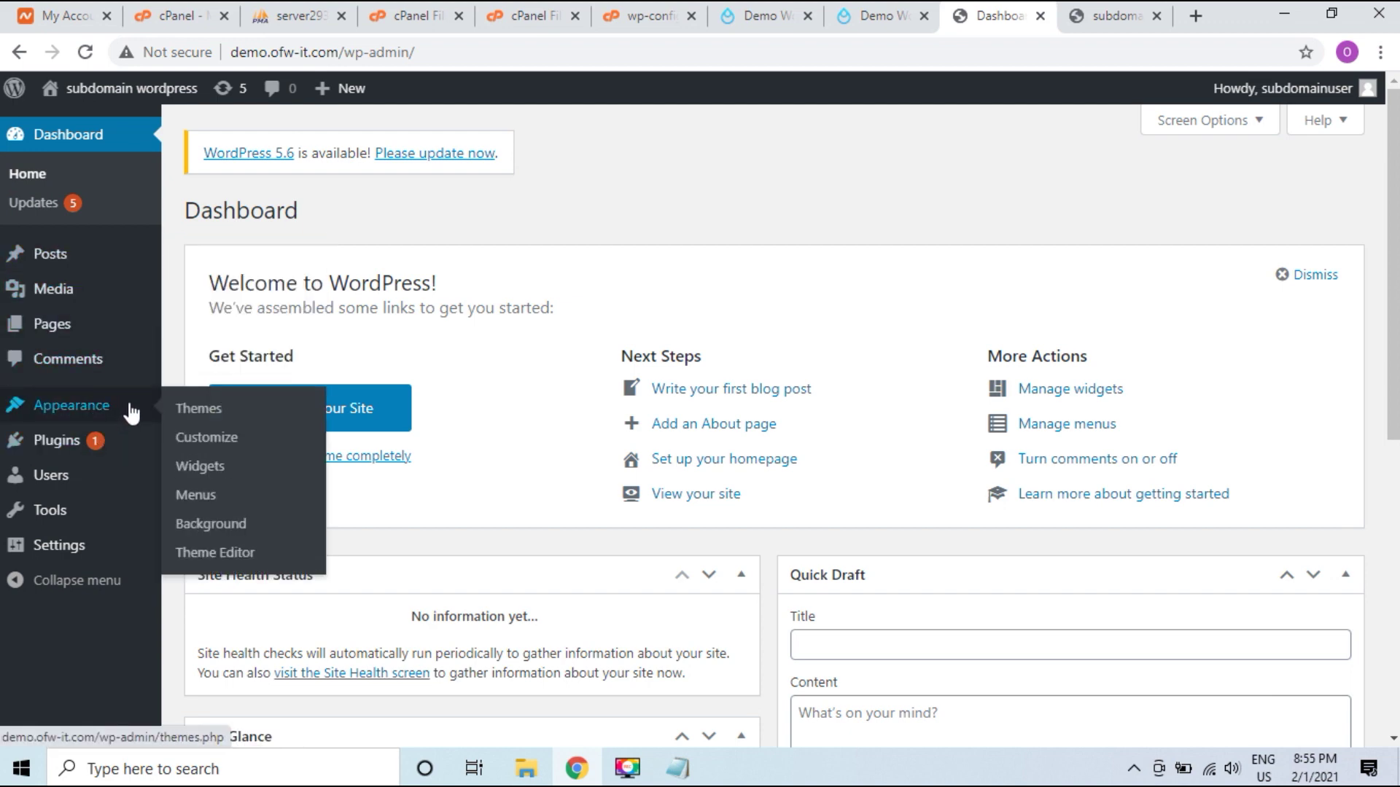